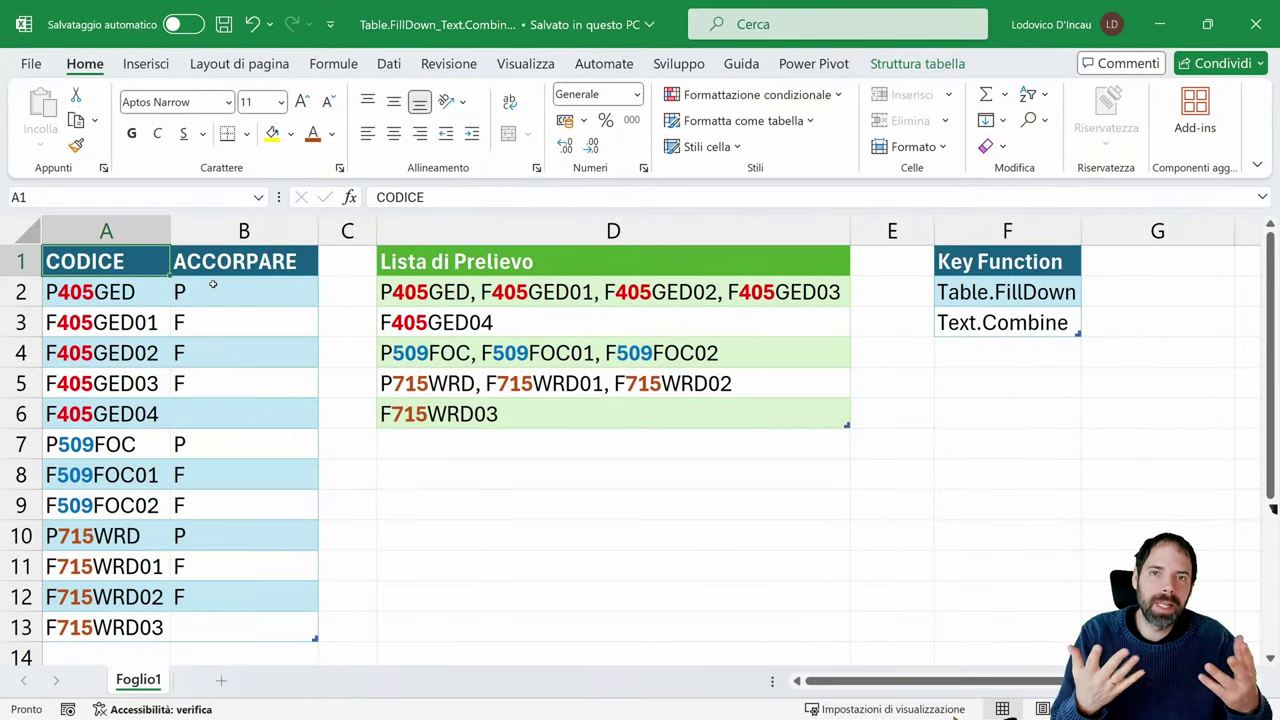
Step: Walk through the CODICE/ACCORPARE table, showing how the P405GED group's codes become the list in D2
{"action": "left_click_drag", "start_coordinate": [107, 262], "coordinate": [221, 620]}
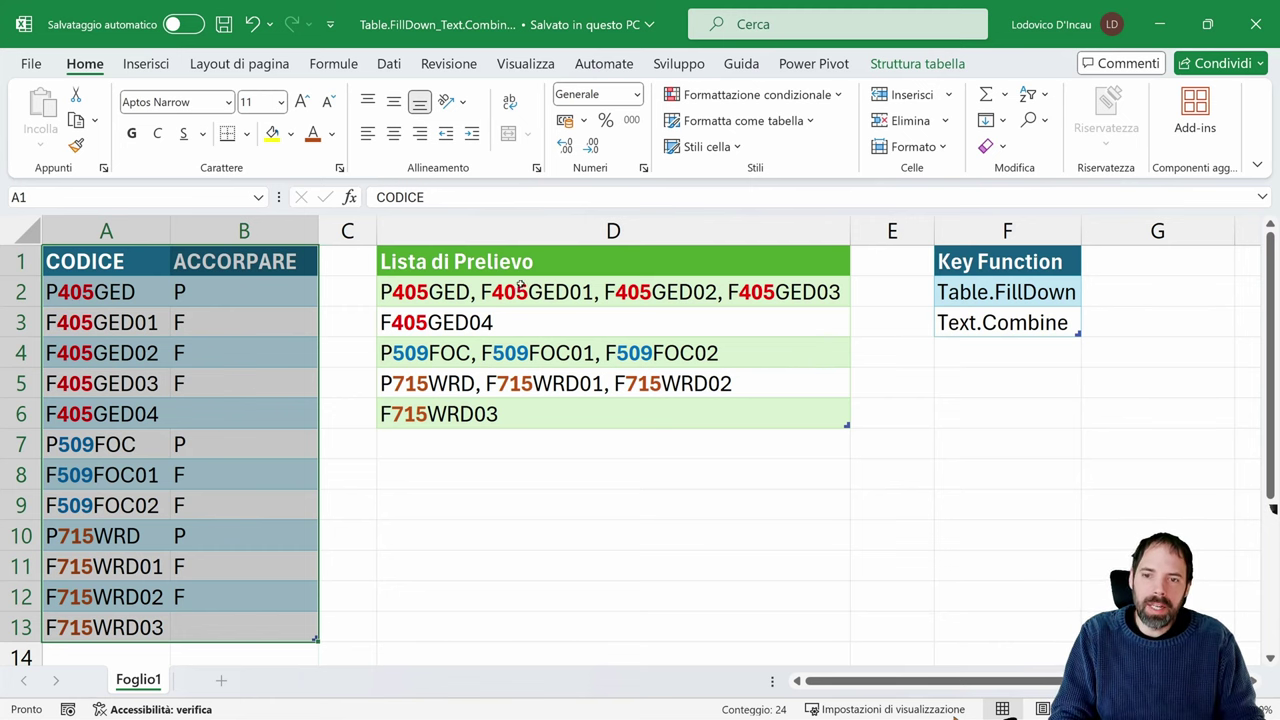
{"action": "left_click", "coordinate": [89, 264]}
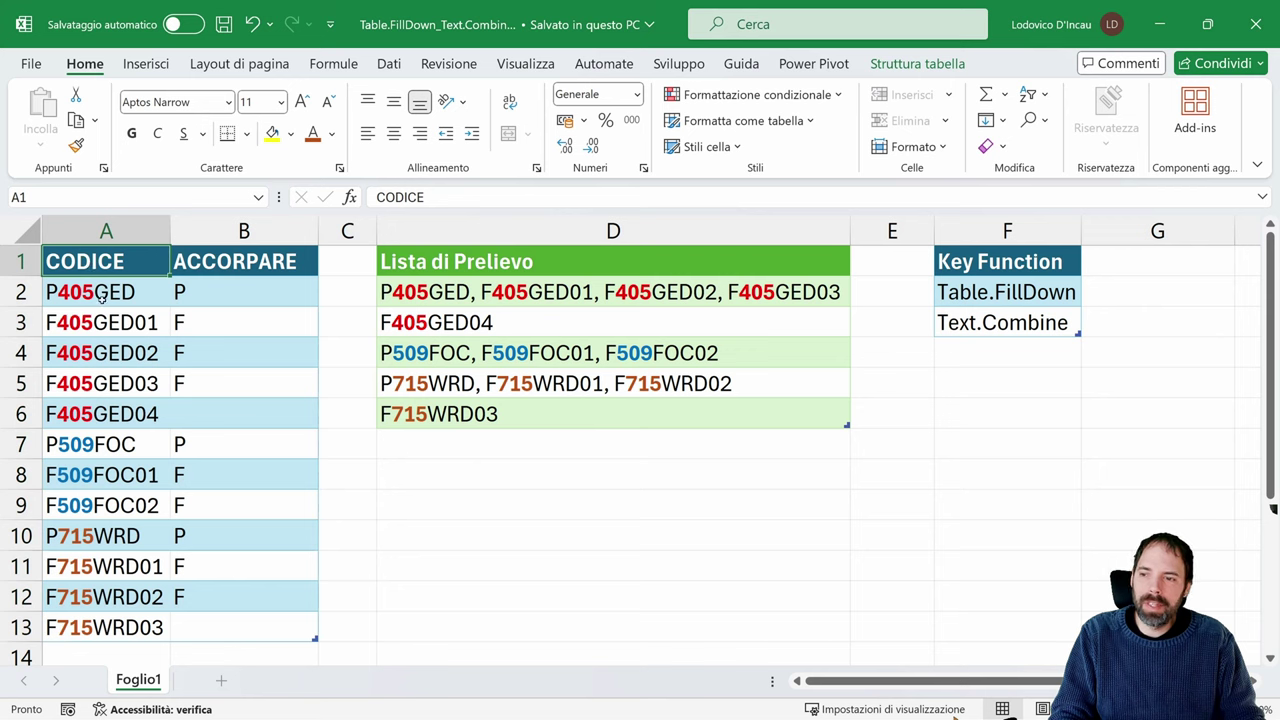
{"action": "left_click_drag", "start_coordinate": [104, 320], "coordinate": [104, 383]}
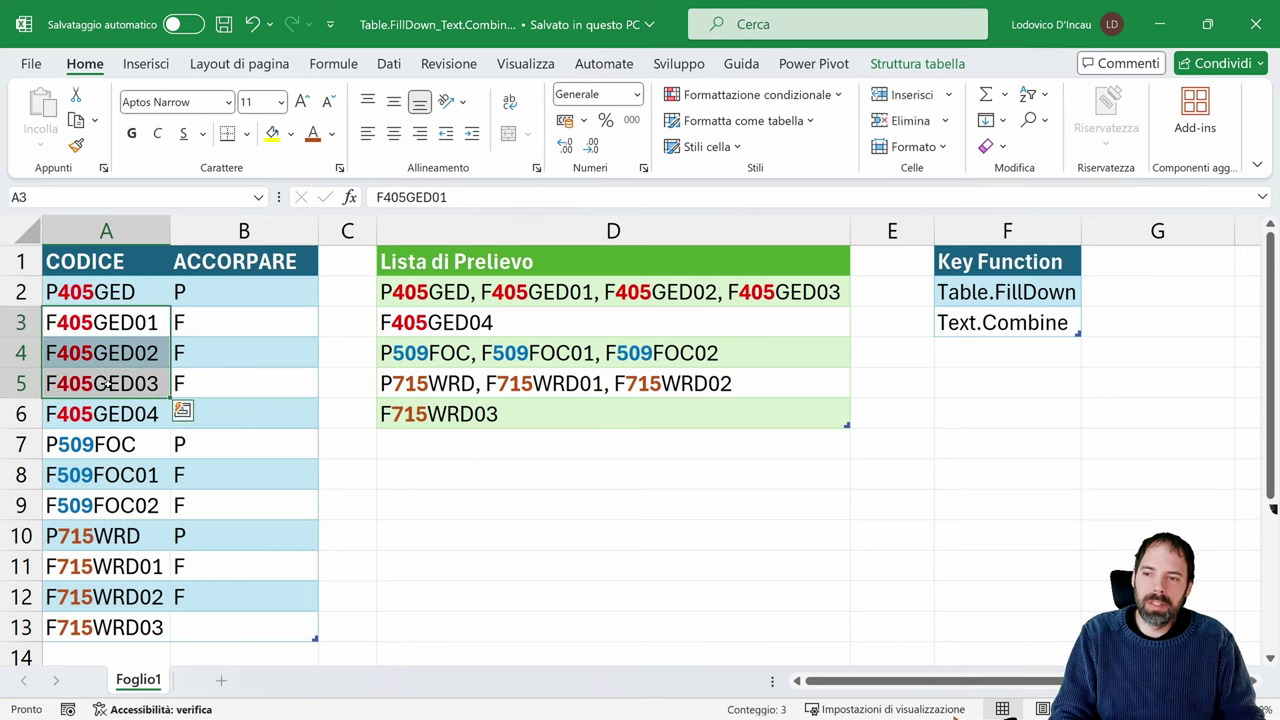
{"action": "left_click", "coordinate": [243, 231]}
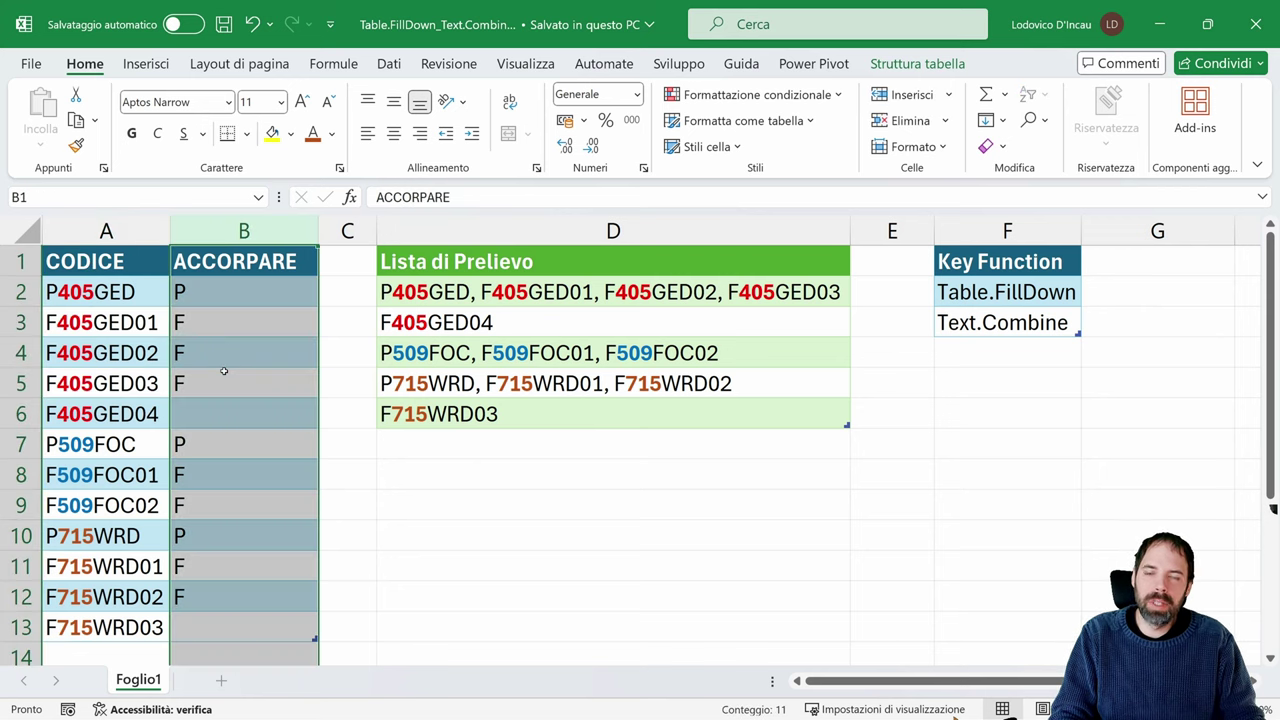
{"action": "left_click", "coordinate": [112, 288]}
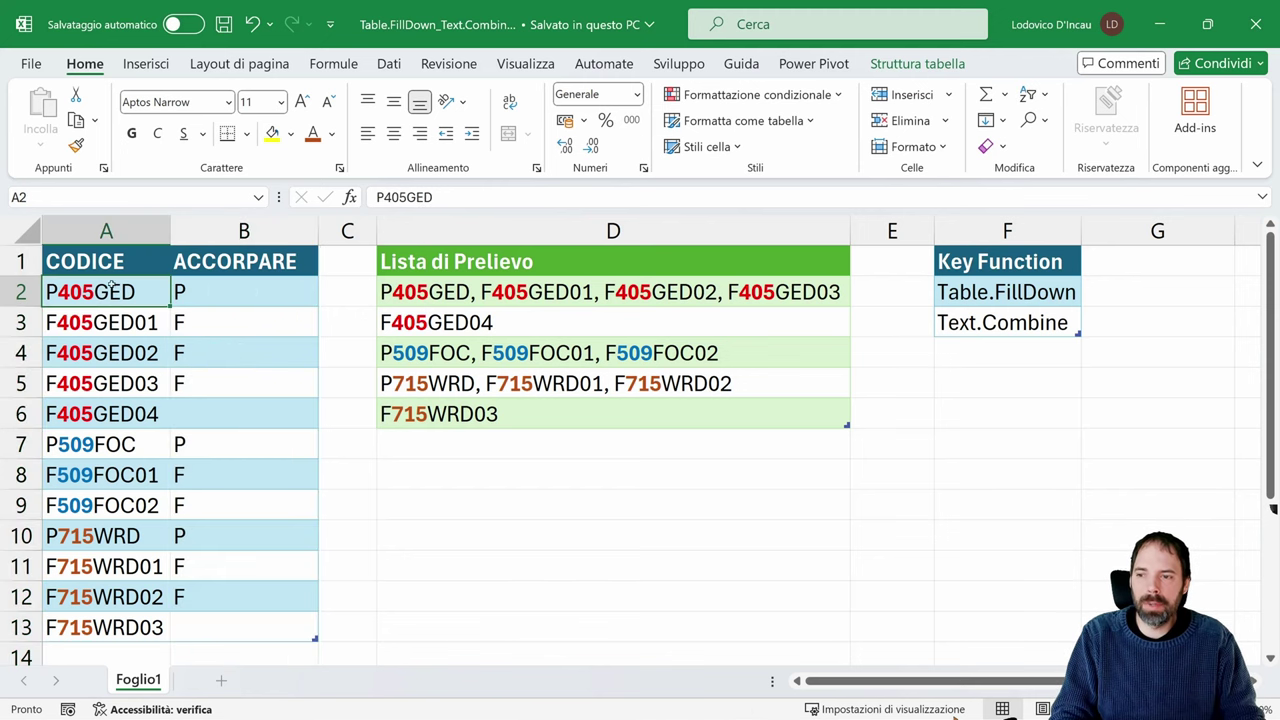
{"action": "left_click", "coordinate": [225, 295]}
{"action": "left_click_drag", "start_coordinate": [127, 326], "coordinate": [122, 412]}
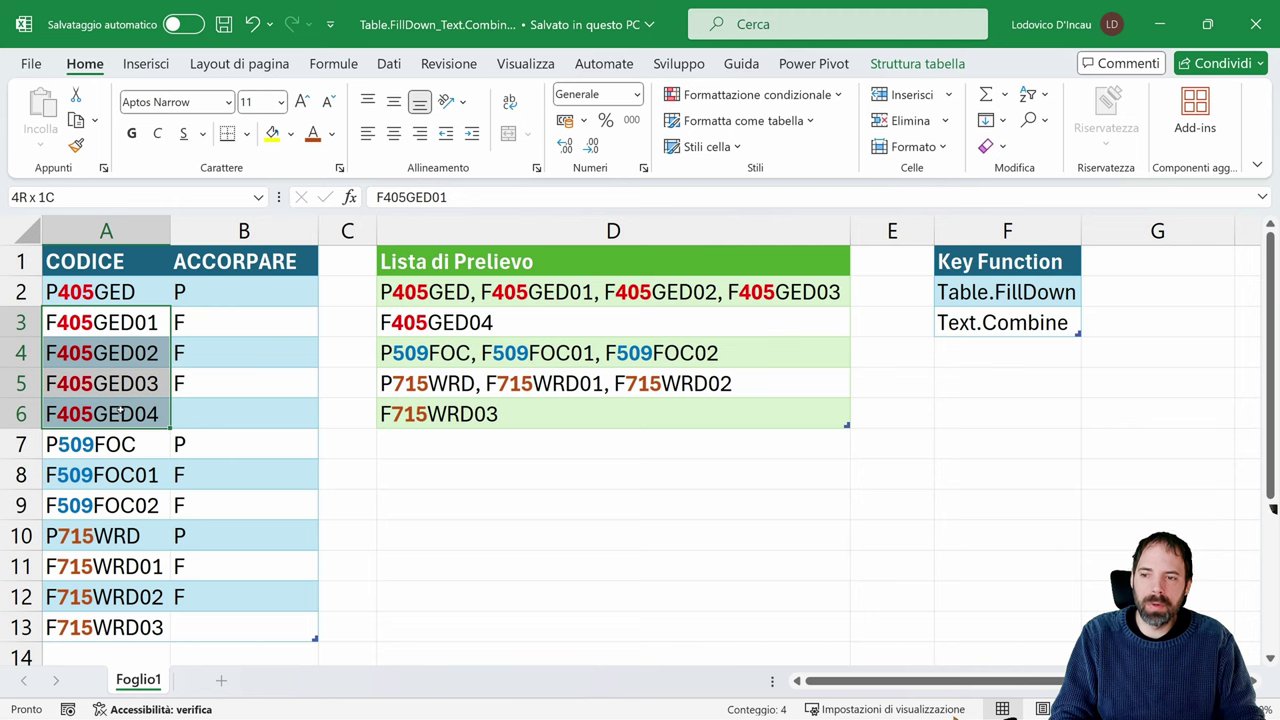
{"action": "left_click", "coordinate": [440, 291]}
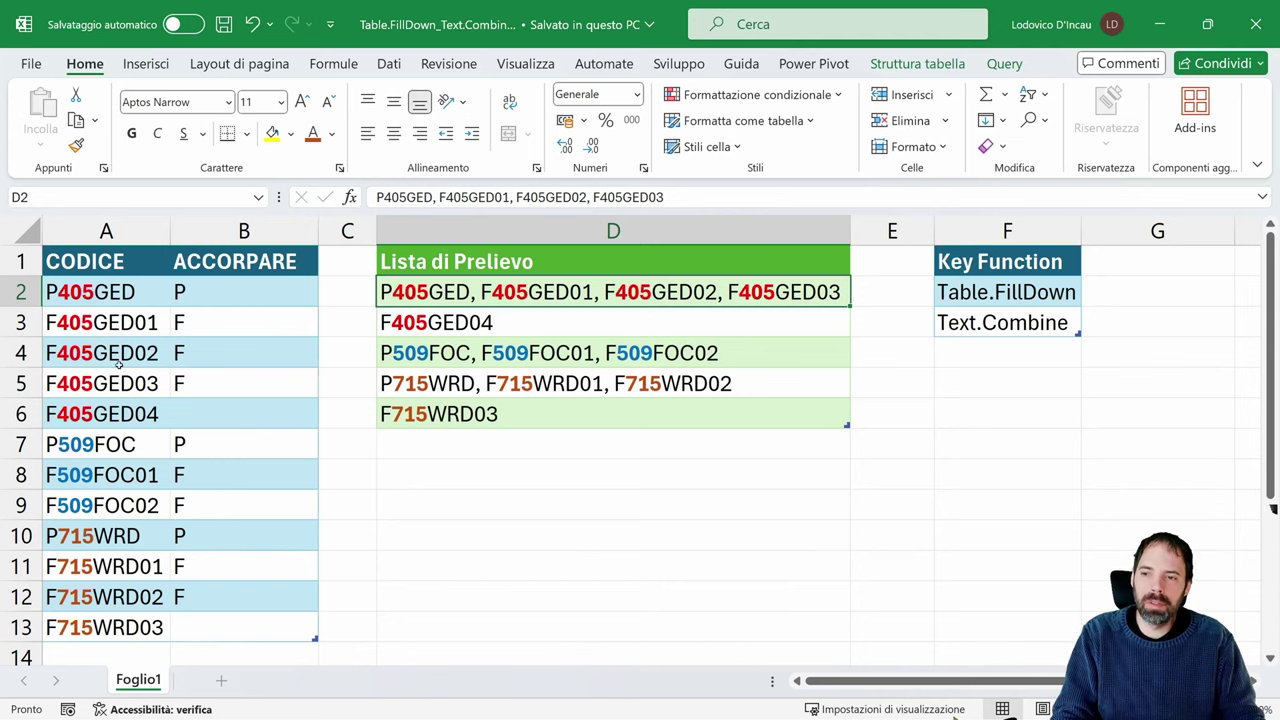
{"action": "left_click_drag", "start_coordinate": [122, 330], "coordinate": [116, 383]}
{"action": "left_click", "coordinate": [125, 426]}
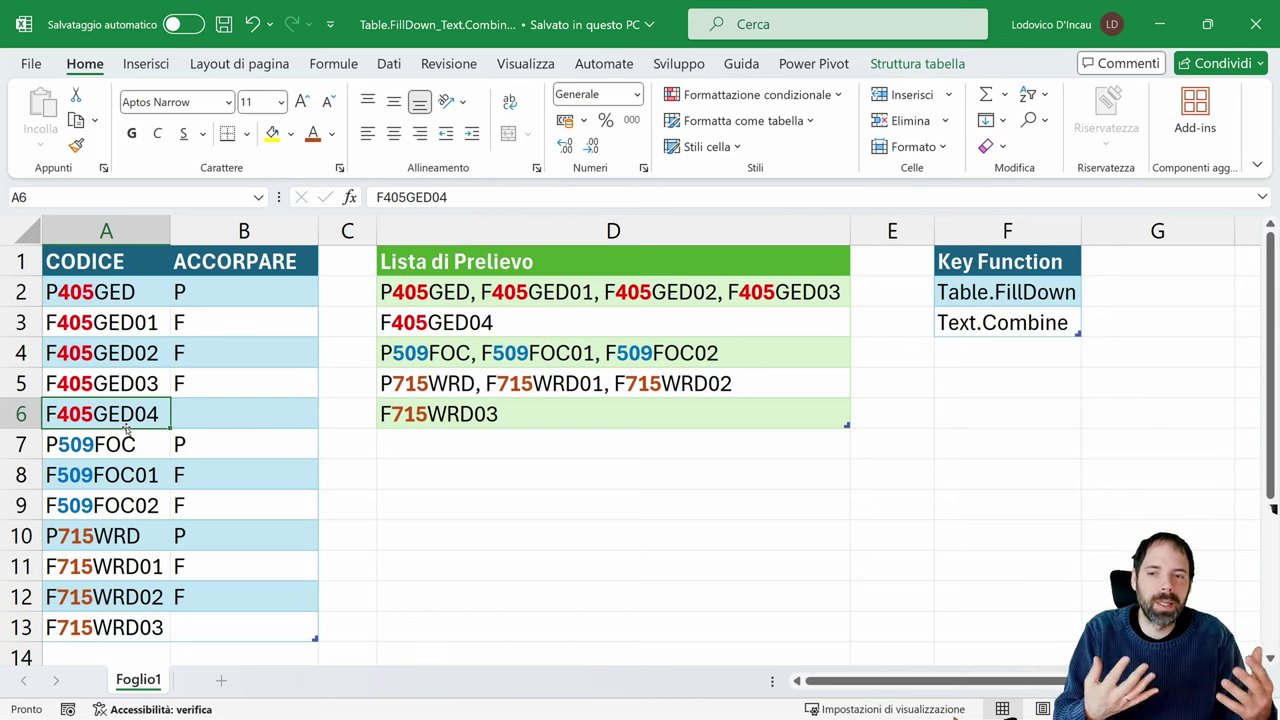
{"action": "left_click", "coordinate": [236, 228]}
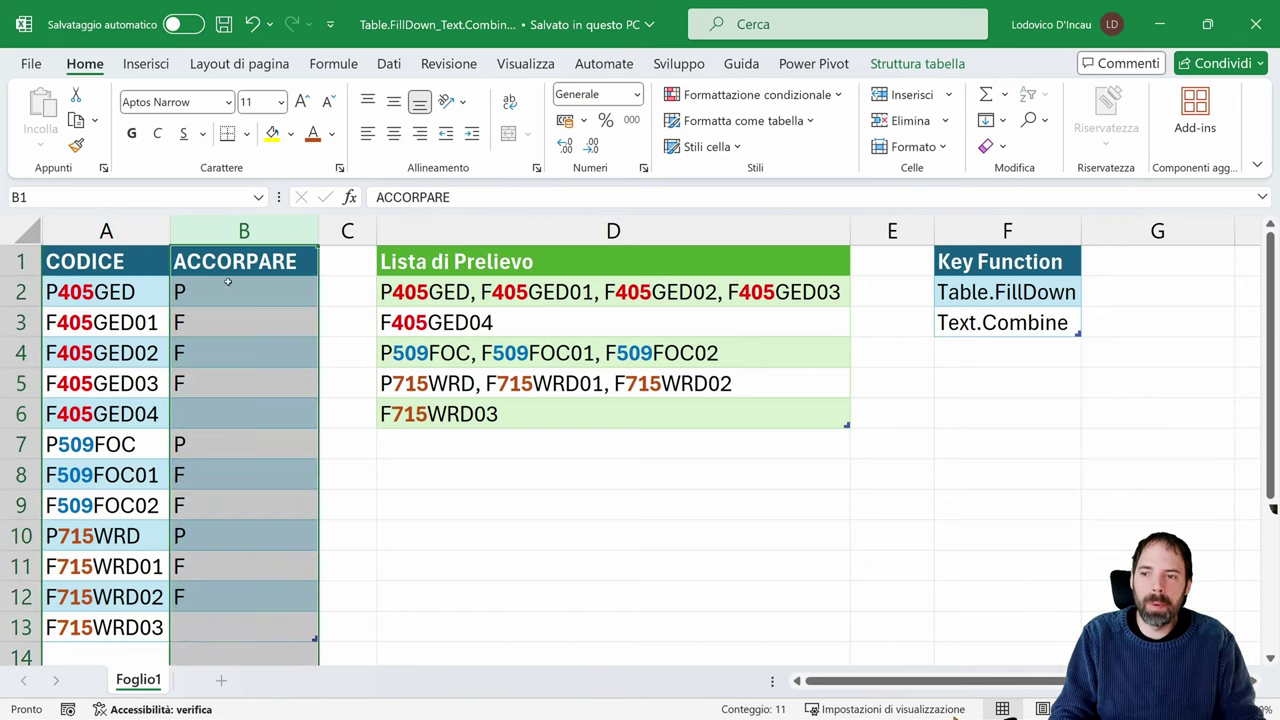
{"action": "left_click", "coordinate": [451, 294]}
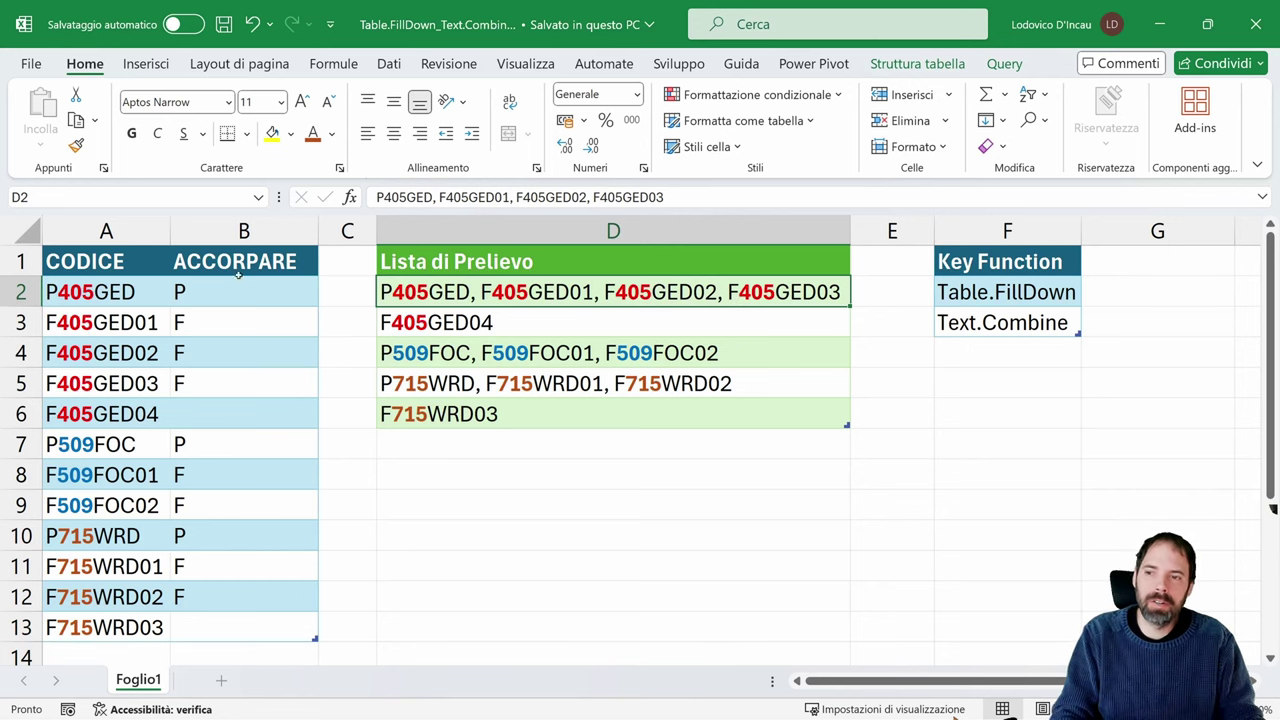
Step: Compare the P405GED, F405GED04, P509FOC and P715WRD groups with their combined lists in D2–D5
{"action": "left_click_drag", "start_coordinate": [124, 291], "coordinate": [117, 372]}
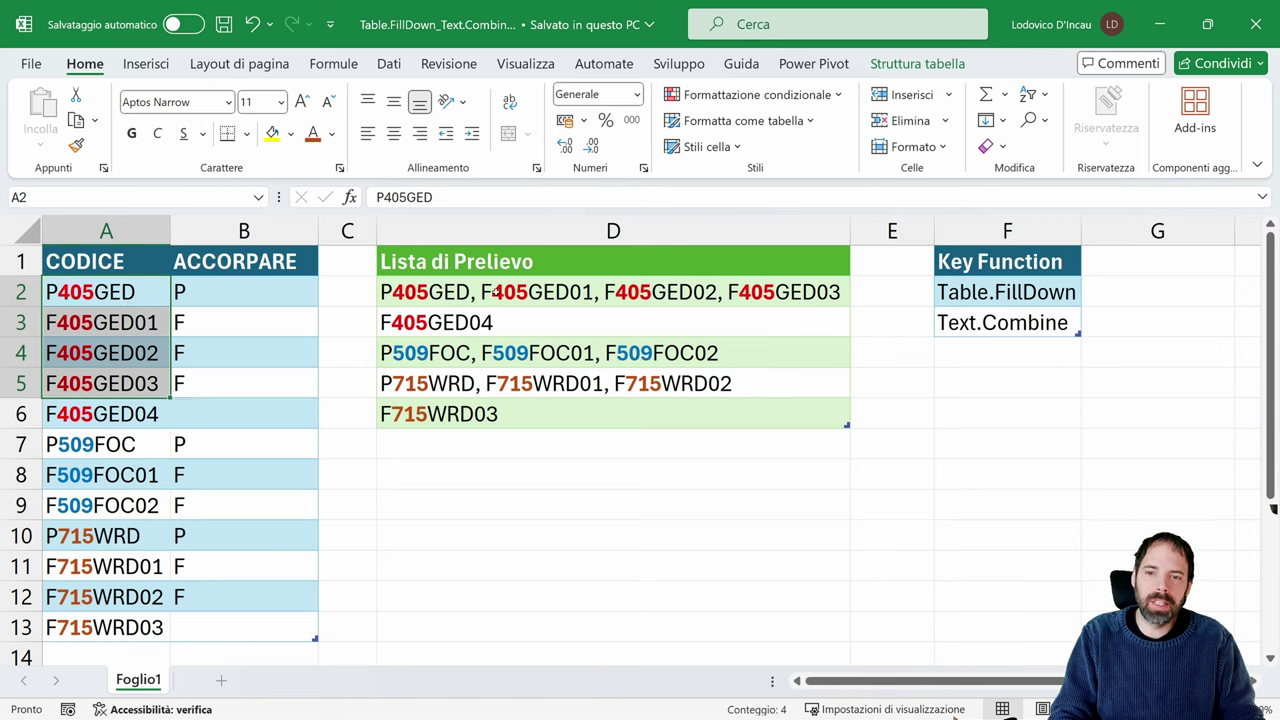
{"action": "left_click", "coordinate": [496, 293]}
{"action": "left_click", "coordinate": [494, 326]}
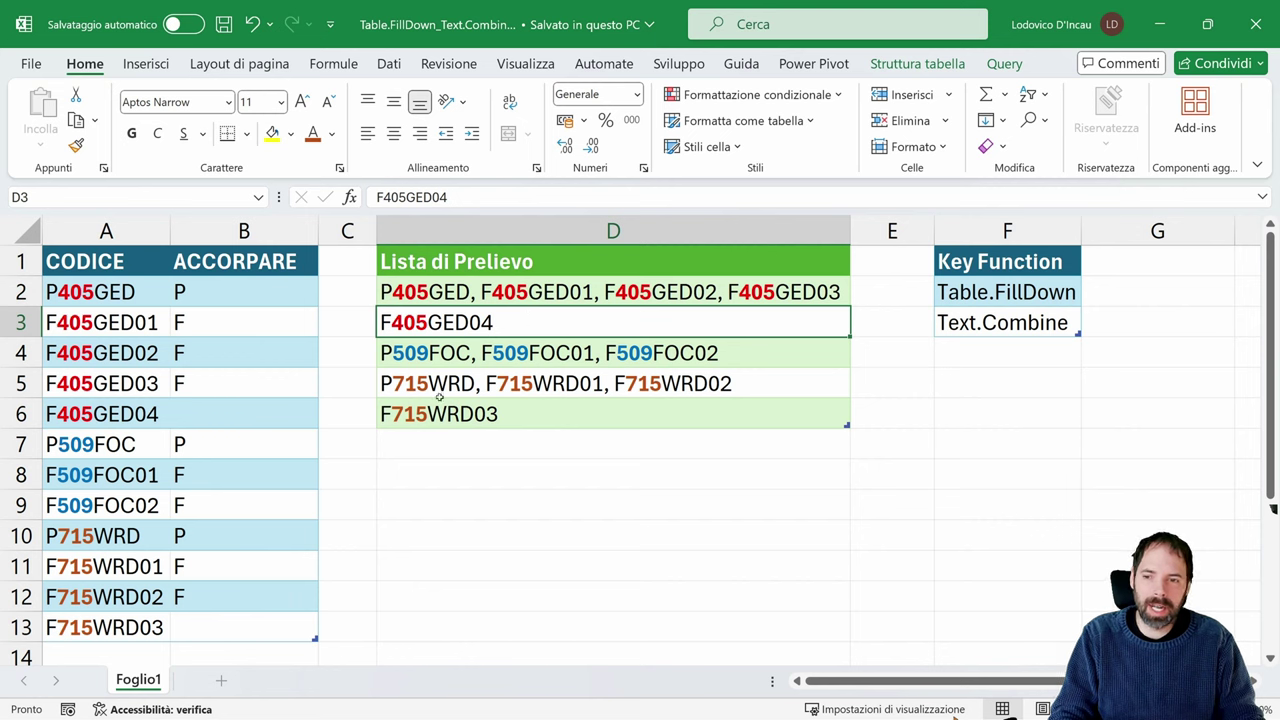
{"action": "left_click", "coordinate": [60, 449]}
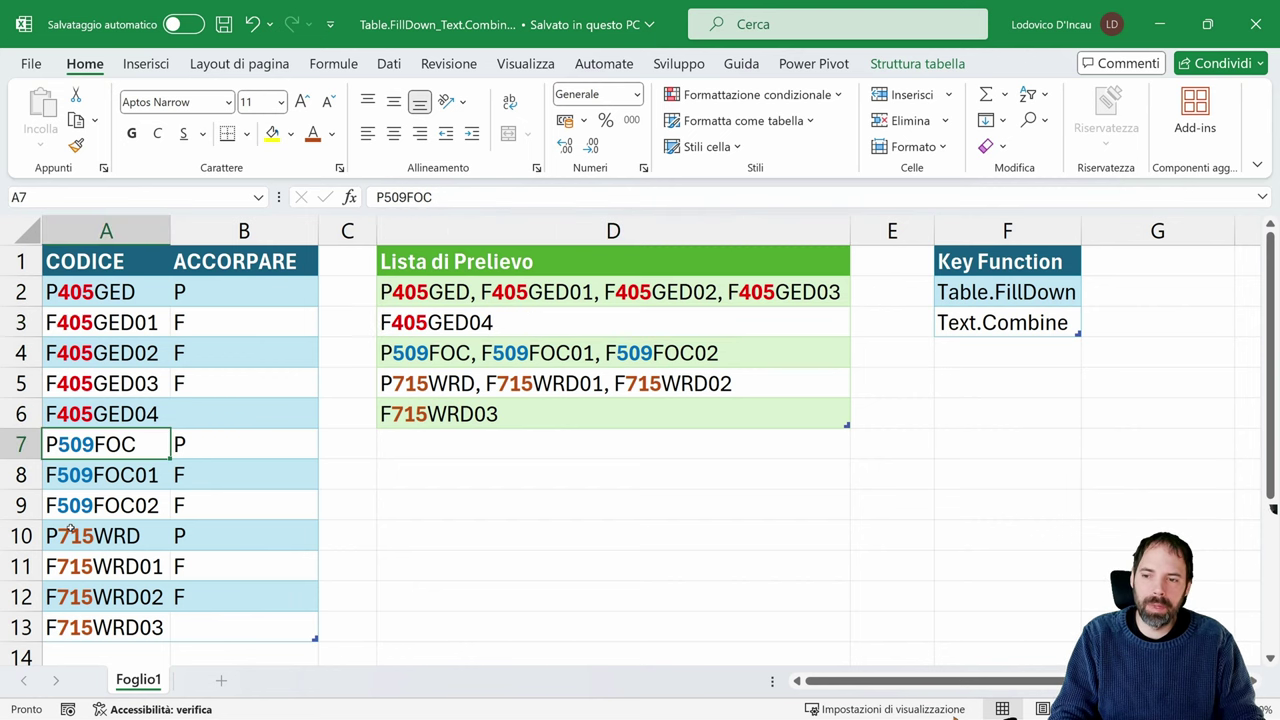
{"action": "left_click", "coordinate": [456, 356]}
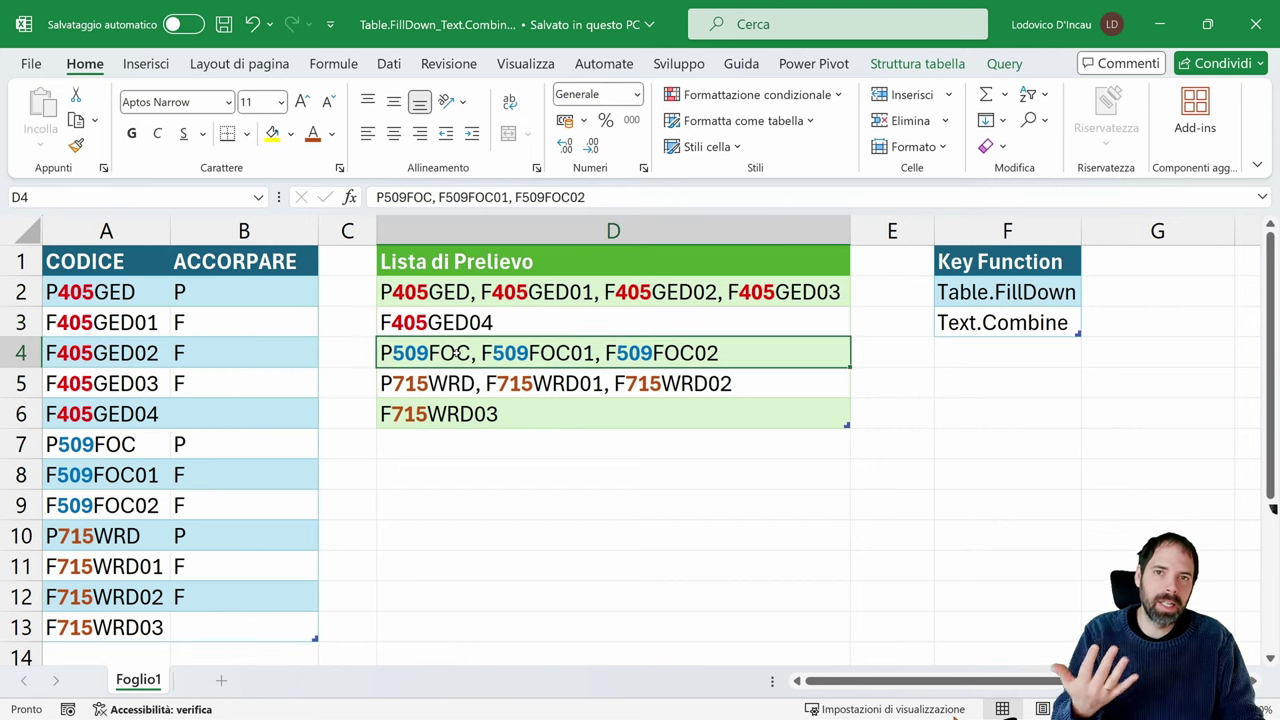
{"action": "left_click_drag", "start_coordinate": [197, 459], "coordinate": [197, 494]}
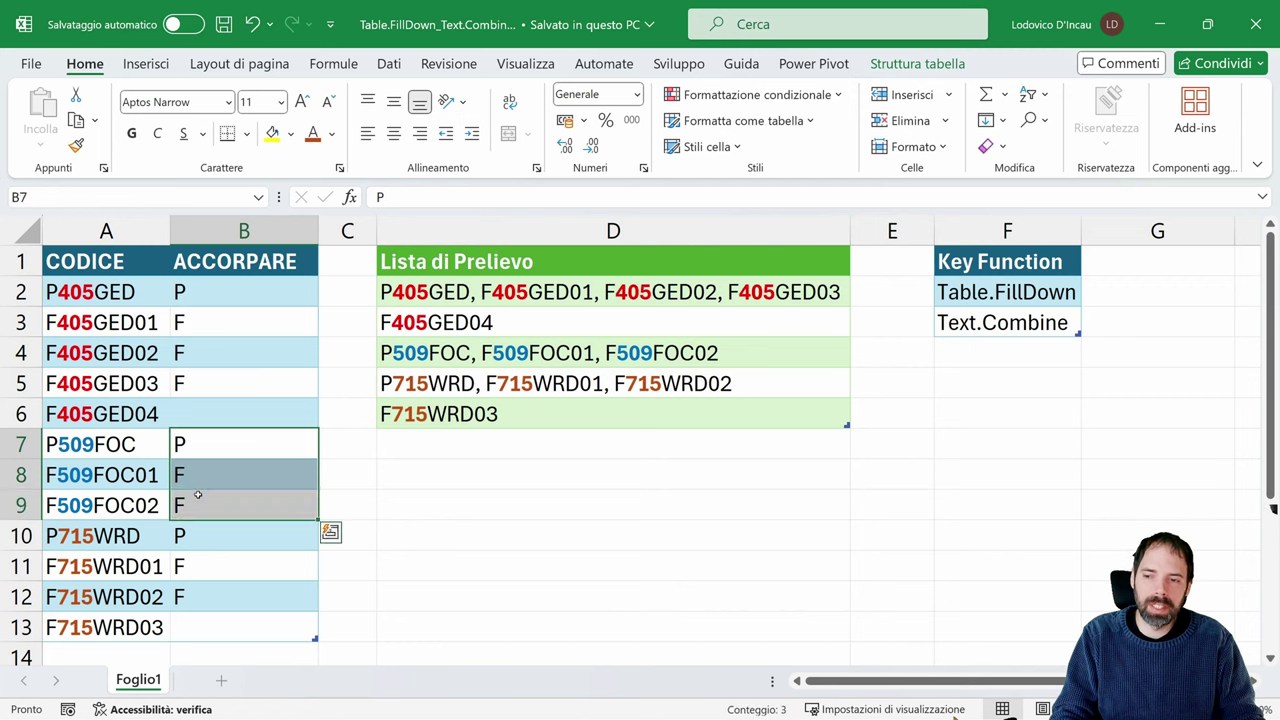
{"action": "left_click_drag", "start_coordinate": [113, 452], "coordinate": [200, 627]}
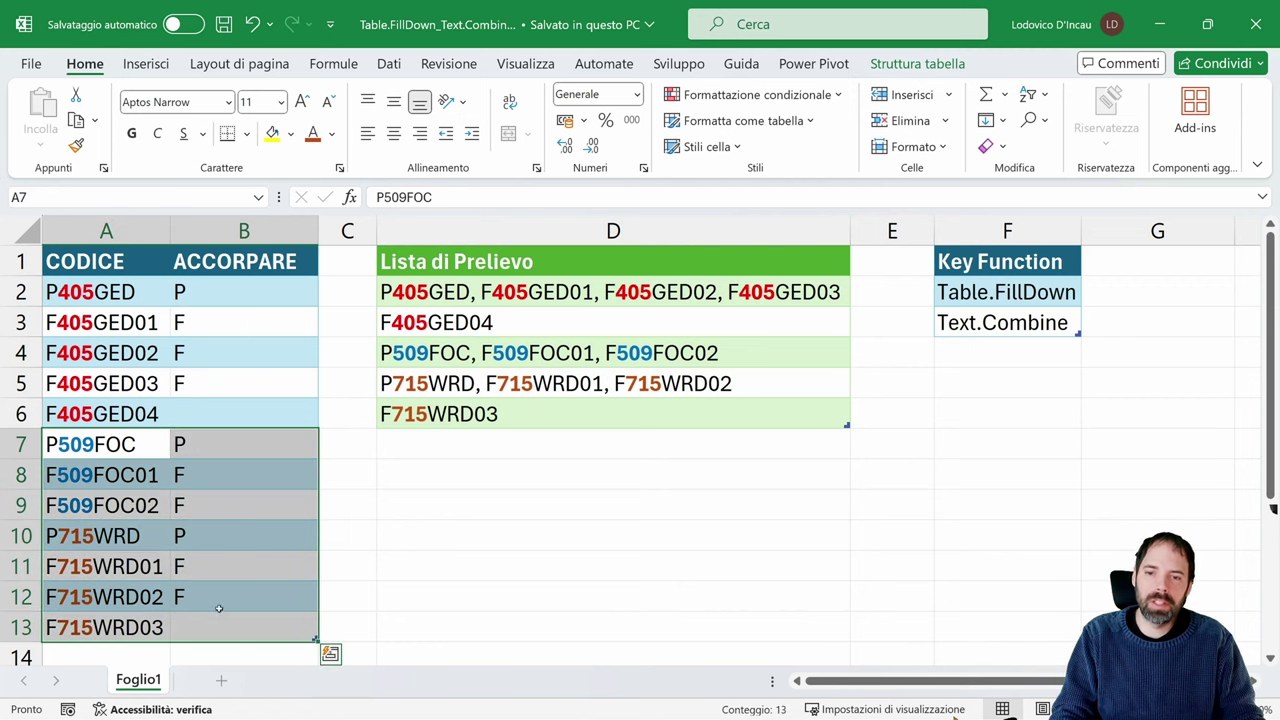
{"action": "left_click", "coordinate": [500, 387]}
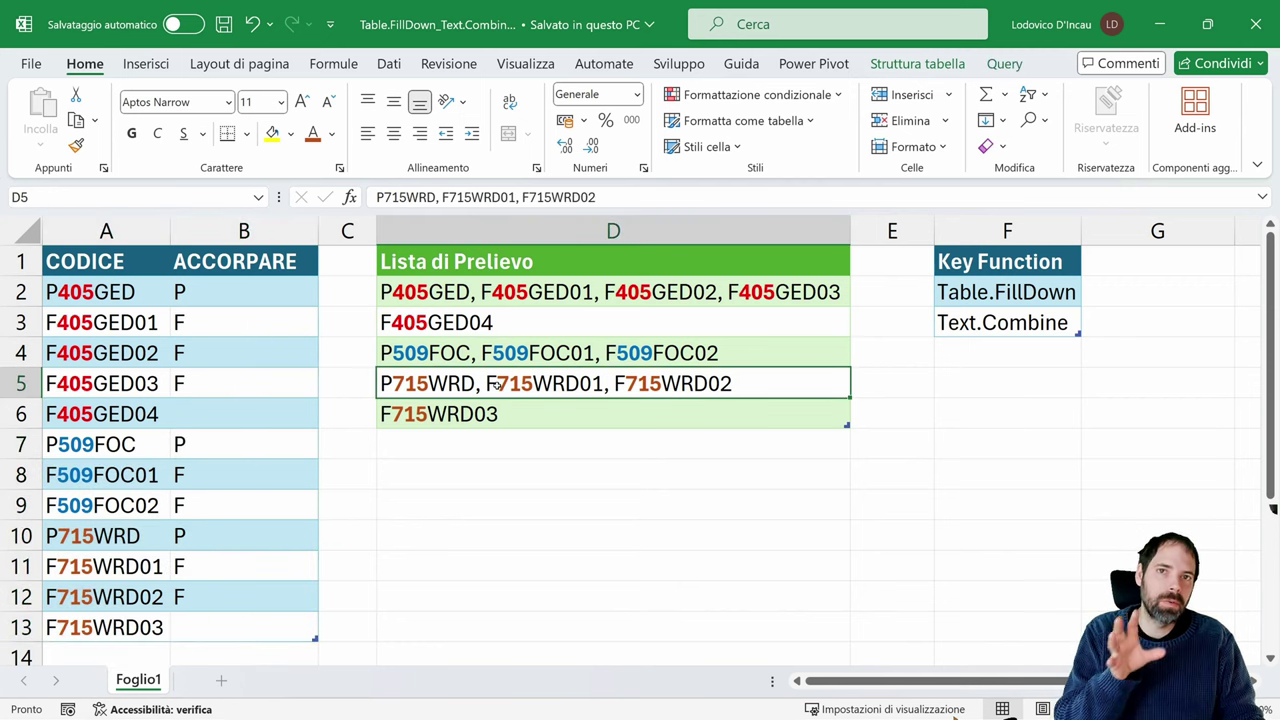
{"action": "left_click", "coordinate": [128, 260]}
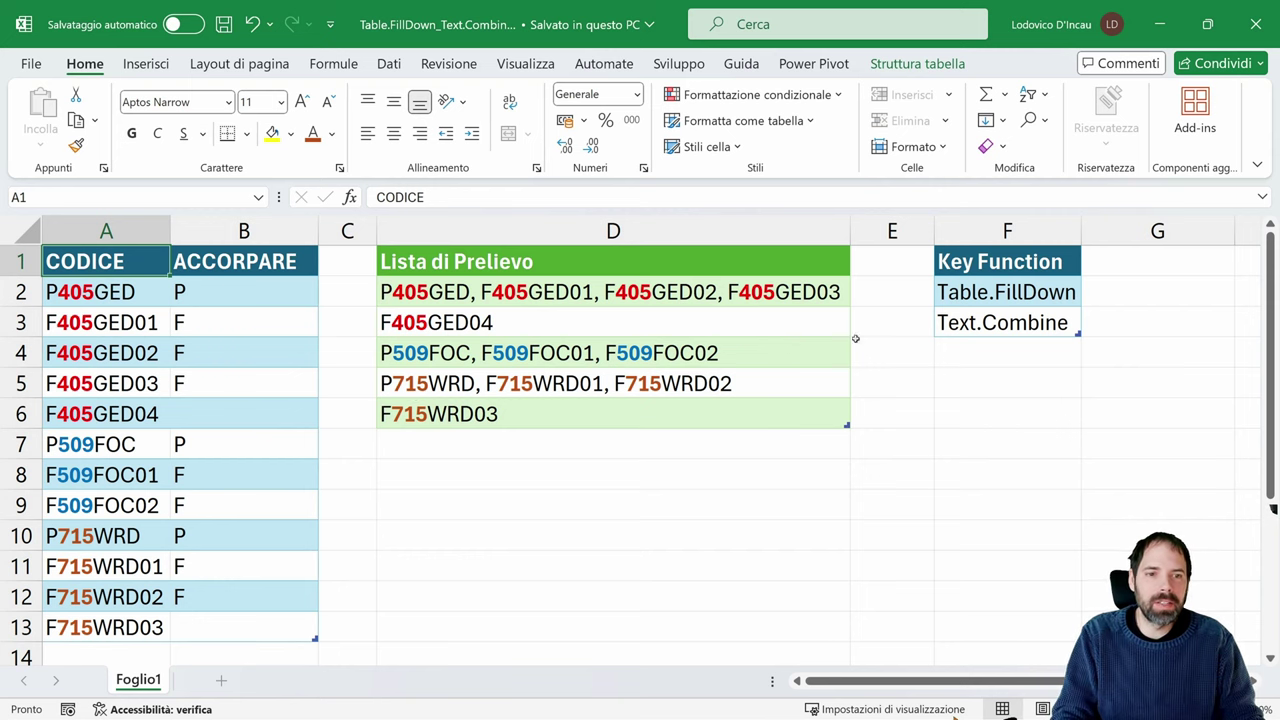
Step: Point out the Table.FillDown and Text.Combine functions and the Lista di Prelievo column
{"action": "left_click_drag", "start_coordinate": [1030, 293], "coordinate": [1026, 333]}
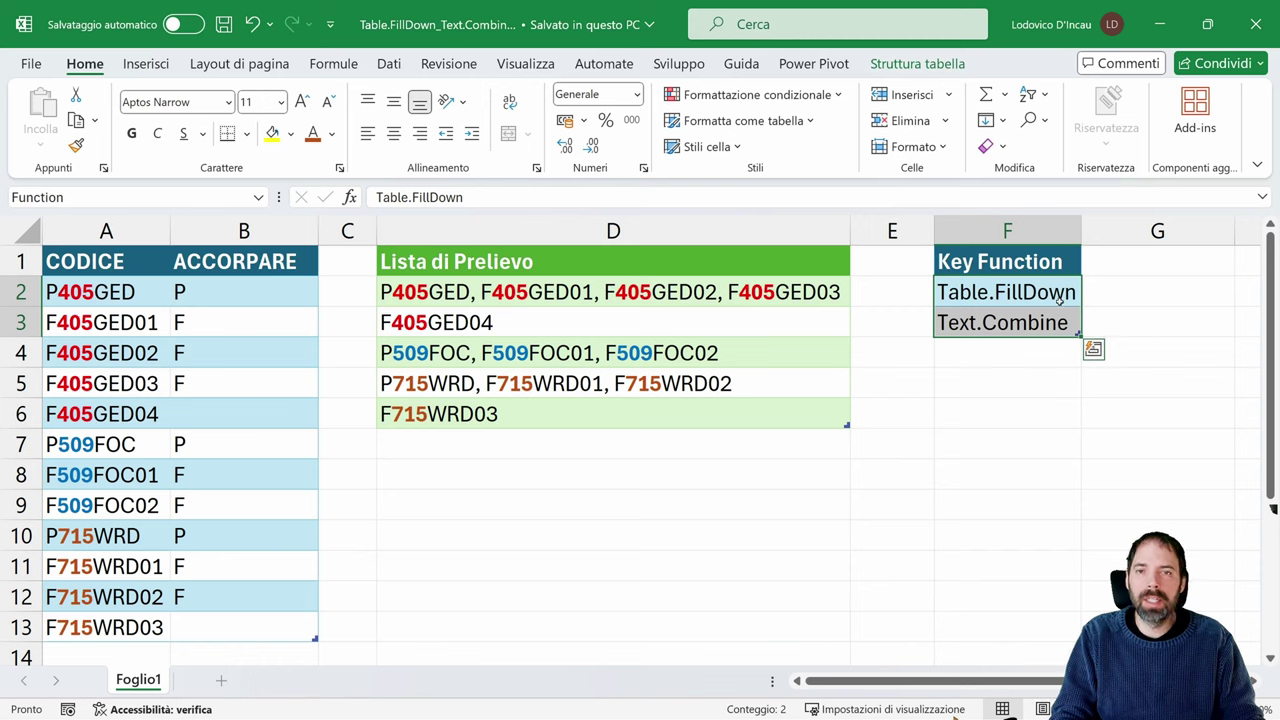
{"action": "left_click", "coordinate": [1019, 291]}
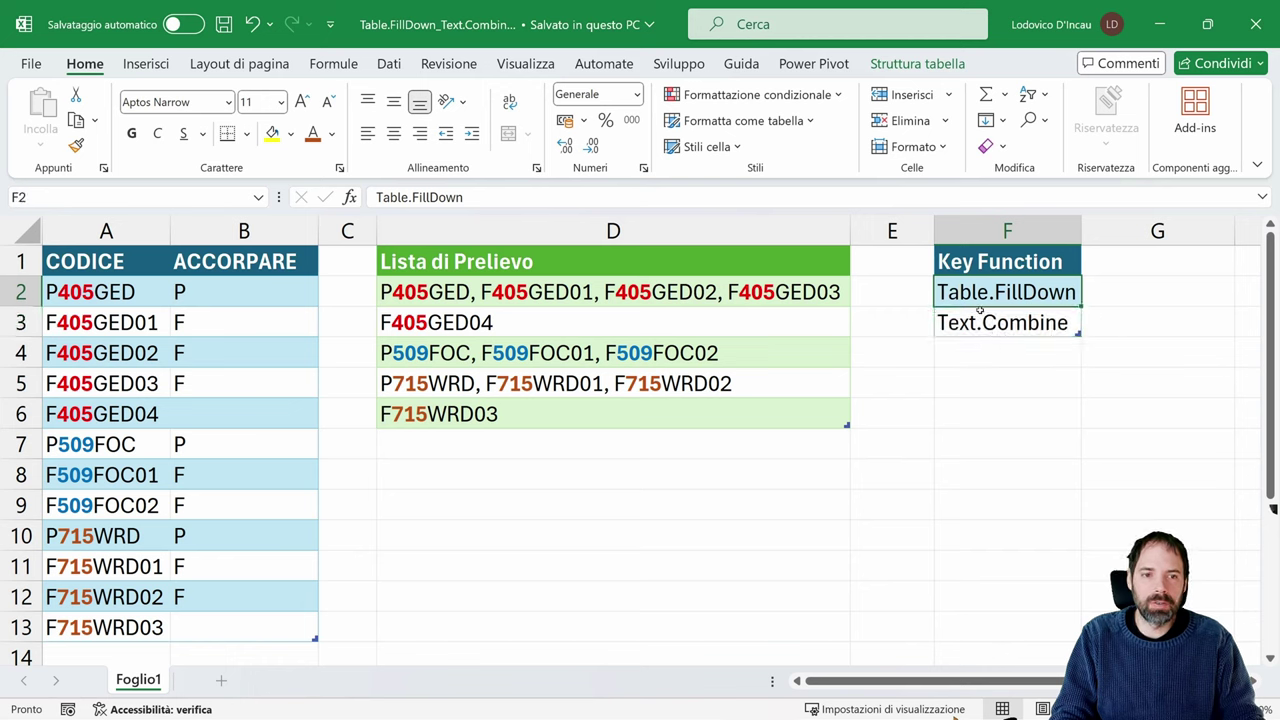
{"action": "left_click", "coordinate": [1002, 326]}
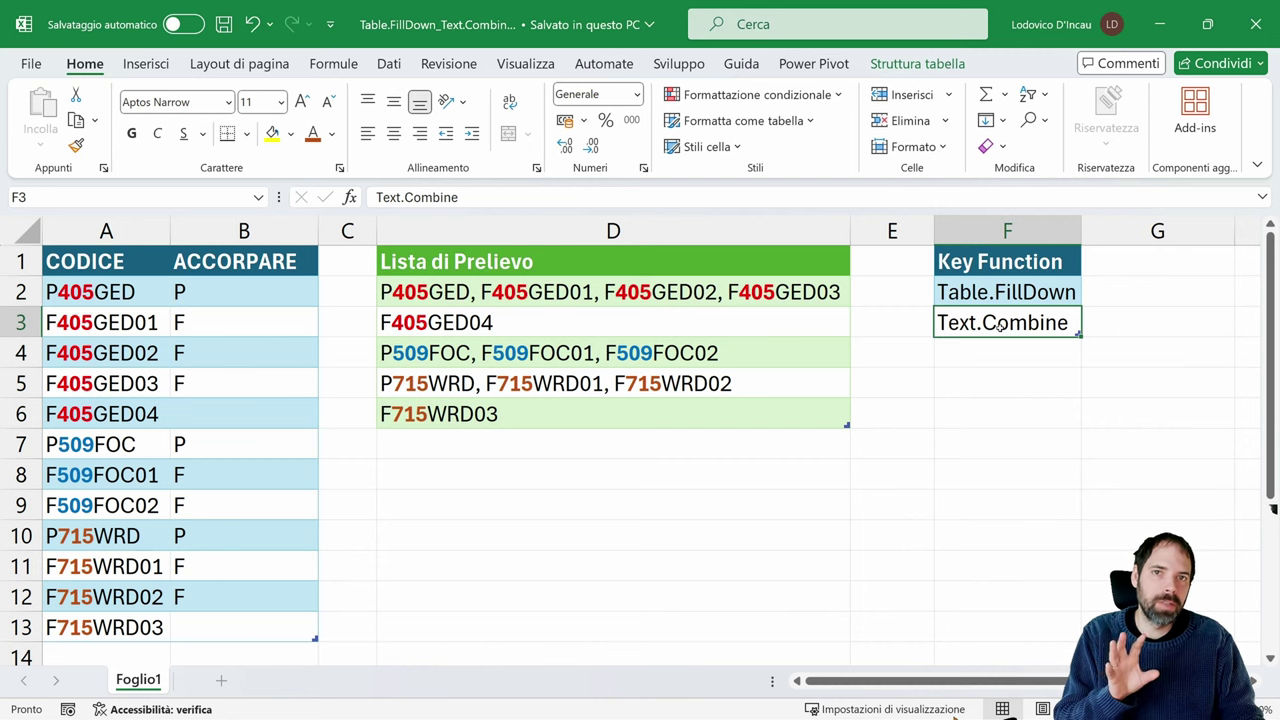
{"action": "left_click_drag", "start_coordinate": [514, 265], "coordinate": [488, 410]}
Step: Select the table range A1:B13 and check its name under Struttura tabella
{"action": "left_click", "coordinate": [100, 262]}
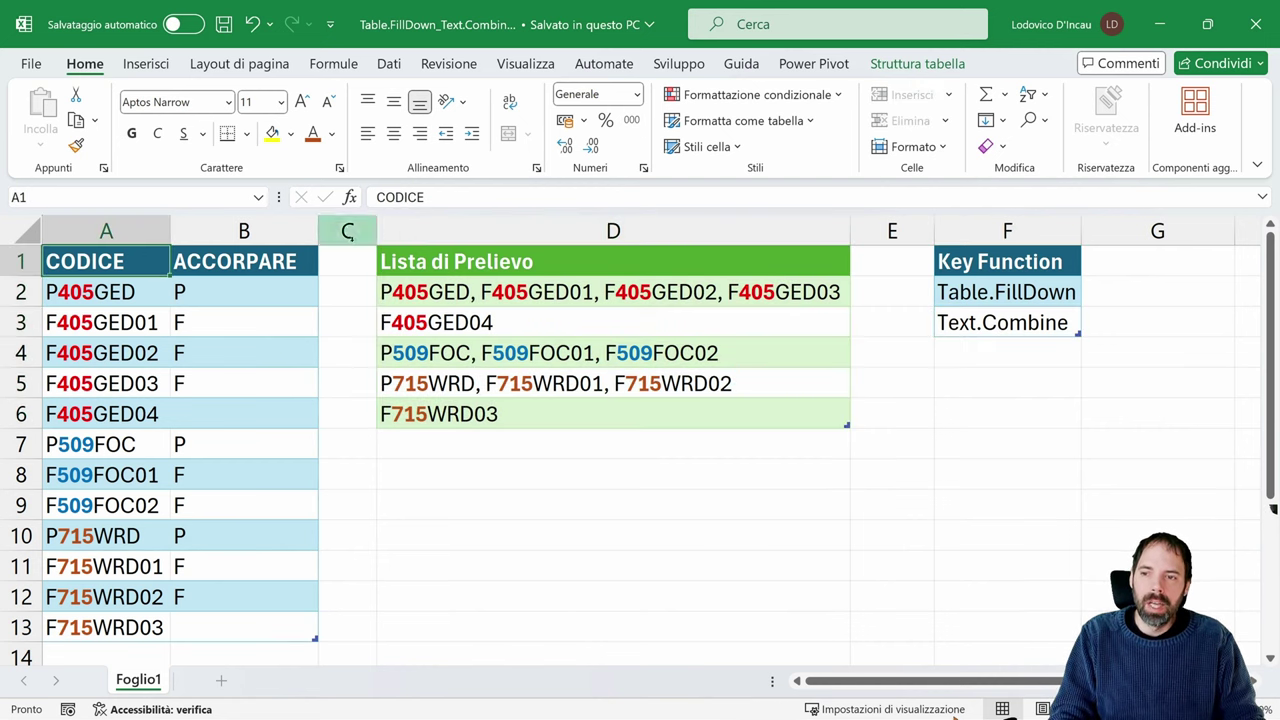
{"action": "key", "text": "shift+Right"}
{"action": "left_click_drag", "start_coordinate": [104, 261], "coordinate": [214, 624]}
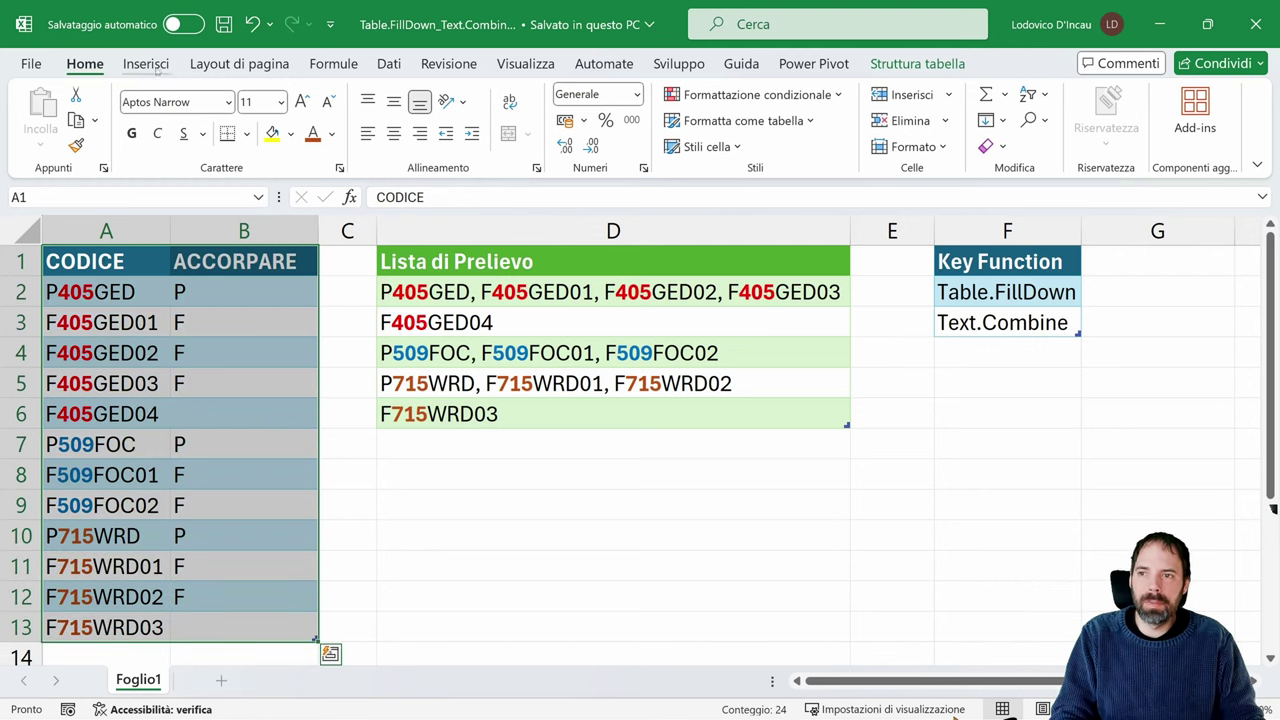
{"action": "left_click", "coordinate": [146, 63]}
{"action": "left_click", "coordinate": [932, 64]}
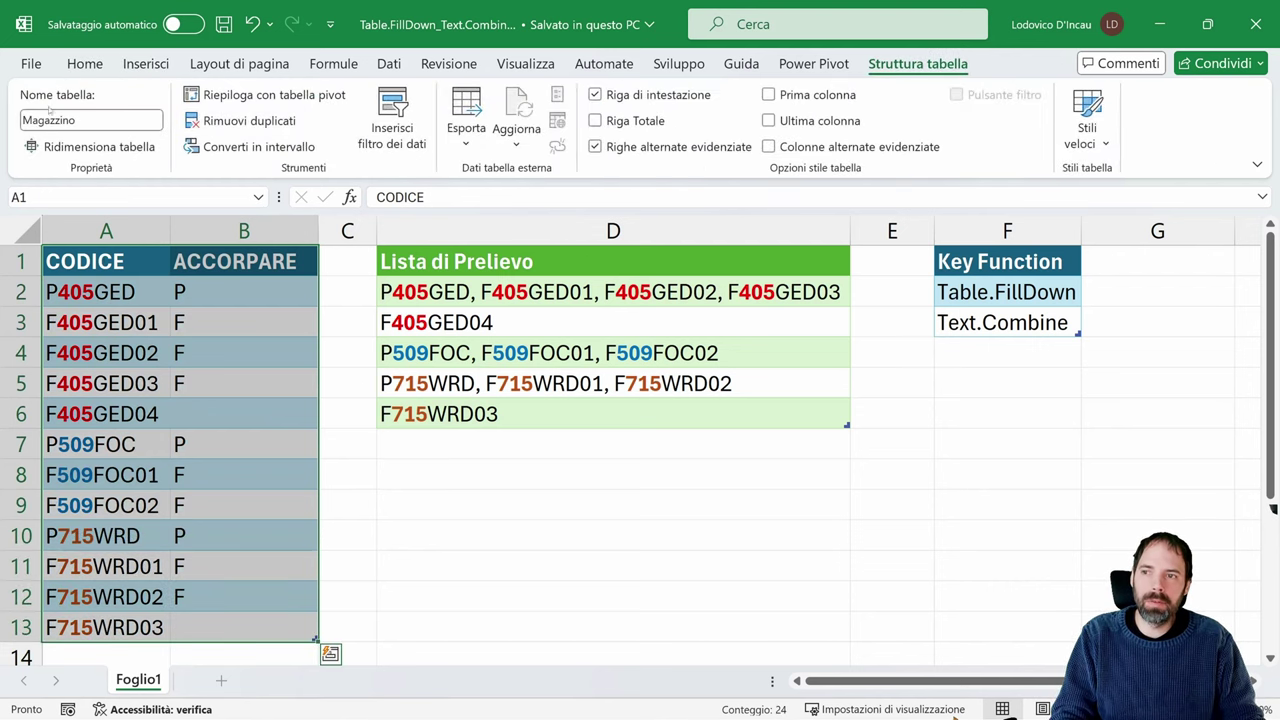
{"action": "left_click", "coordinate": [92, 263]}
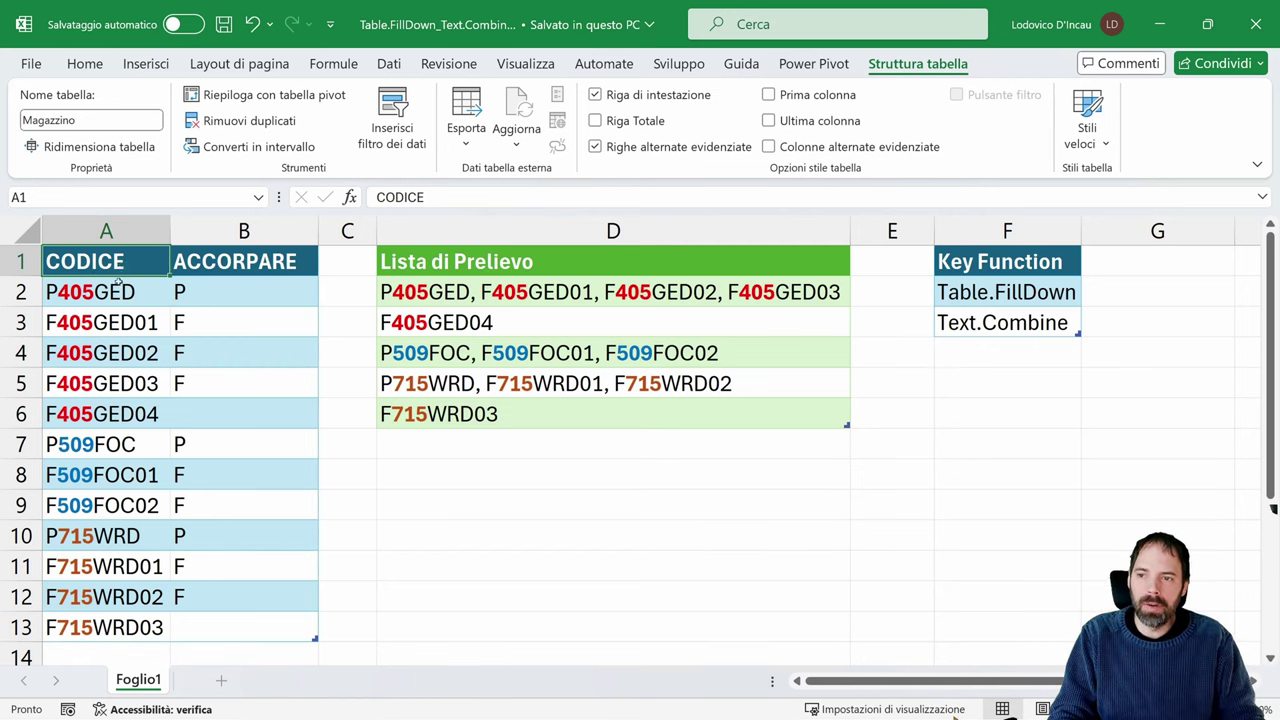
Step: Load the table into Power Query via Dati > Recupera dati > Da tabella/intervallo
{"action": "left_click", "coordinate": [389, 63]}
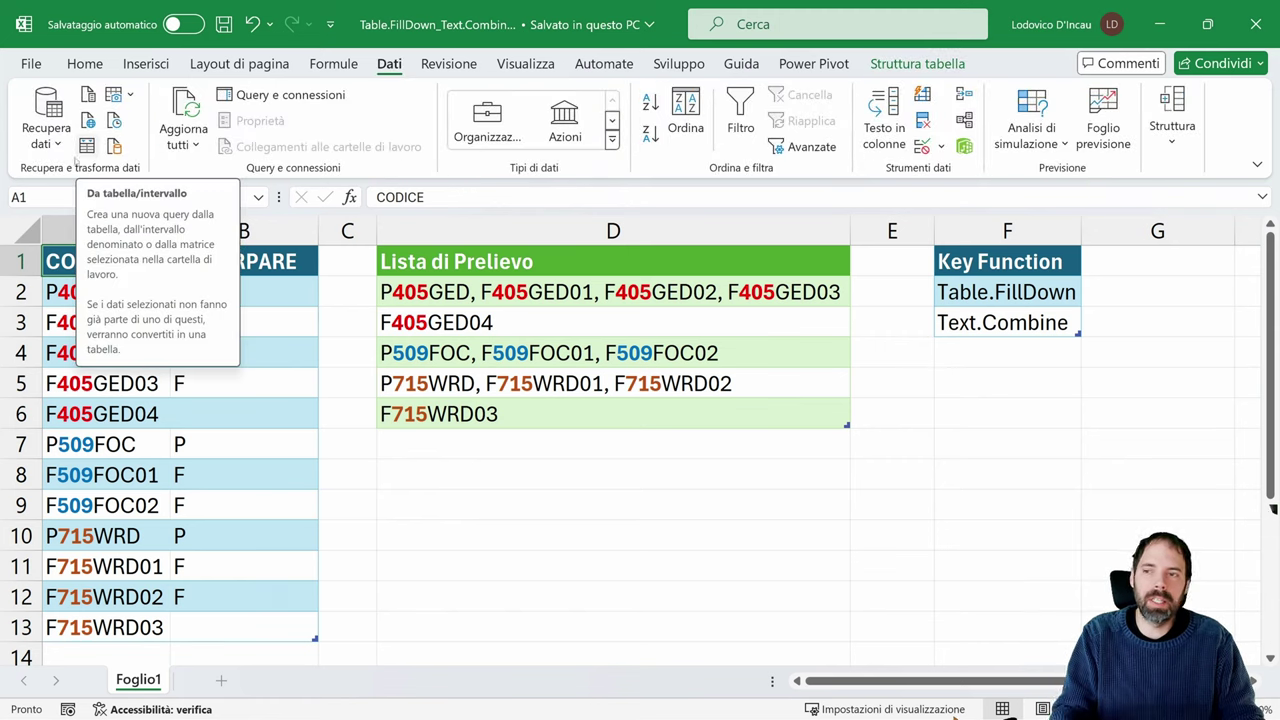
{"action": "left_click", "coordinate": [46, 130]}
{"action": "left_click", "coordinate": [88, 465]}
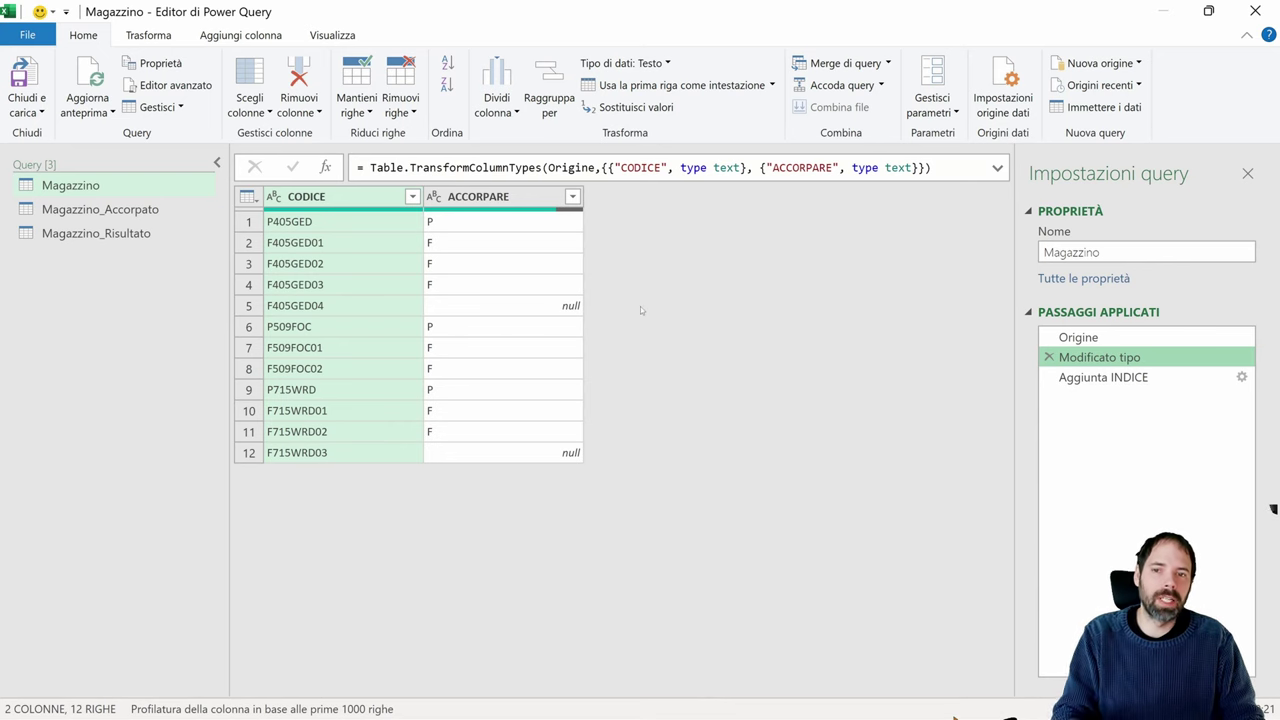
Step: Add an index column numbered from 1 to the Magazzino query
{"action": "left_click", "coordinate": [263, 32]}
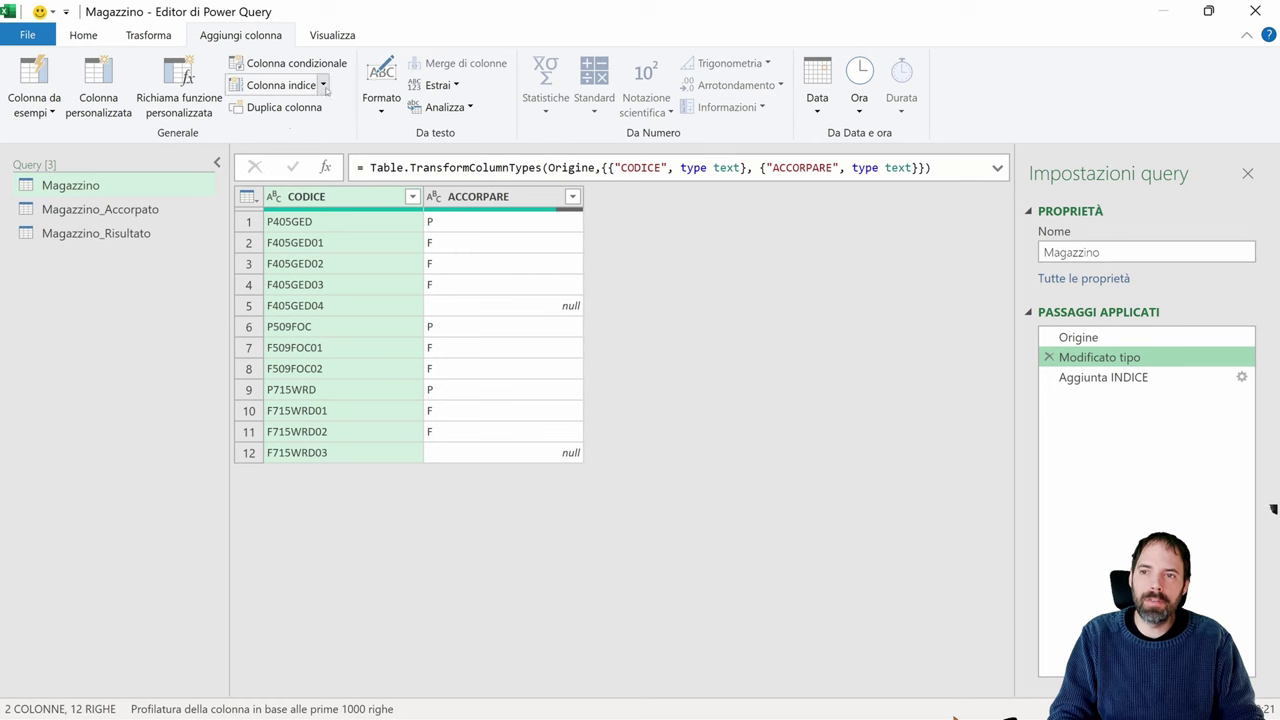
{"action": "left_click", "coordinate": [323, 87]}
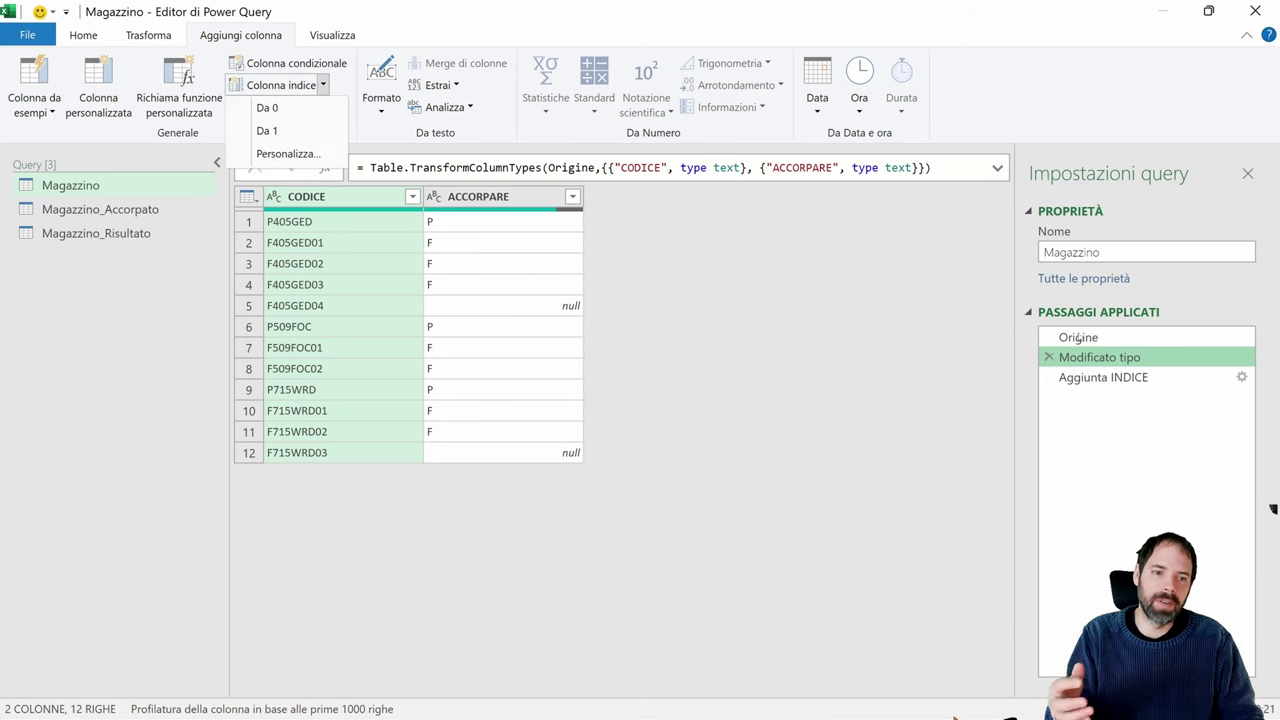
{"action": "left_click", "coordinate": [1112, 382]}
{"action": "left_click", "coordinate": [1112, 378]}
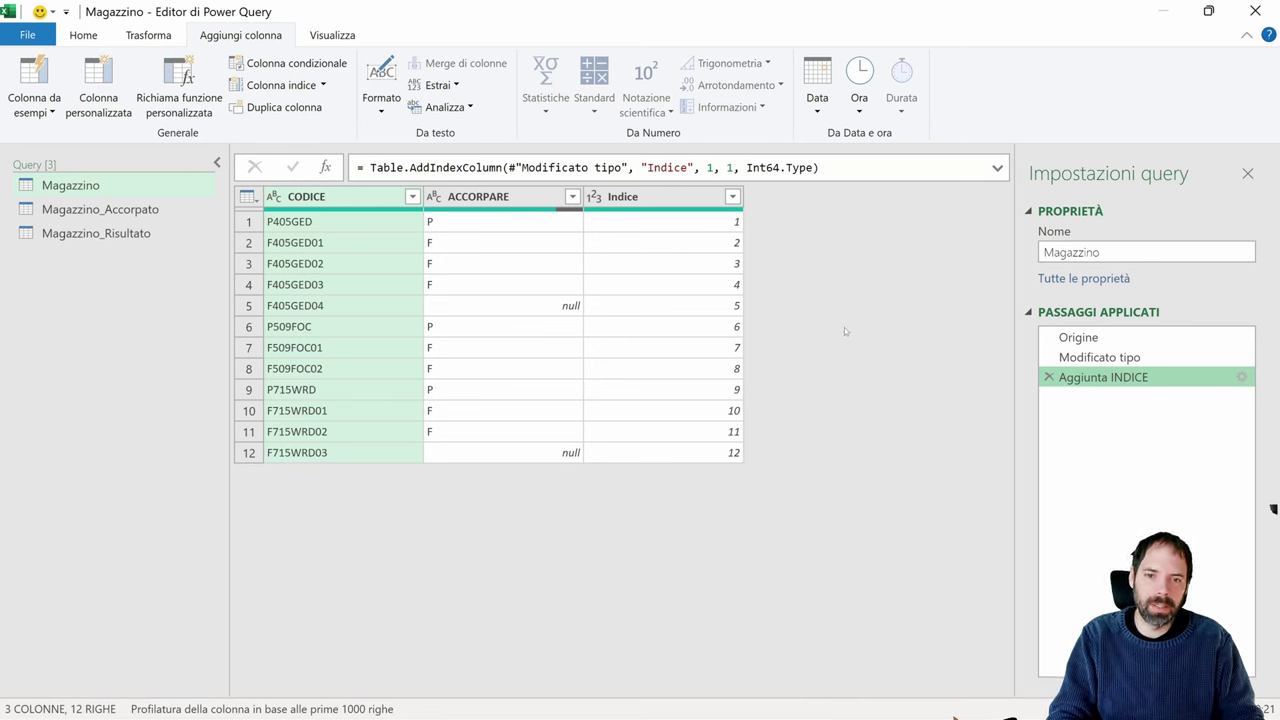
Step: Open the Magazzino_Accorpato query at its Origine step showing CODICE, ACCORPARE and Indice
{"action": "right_click", "coordinate": [67, 190]}
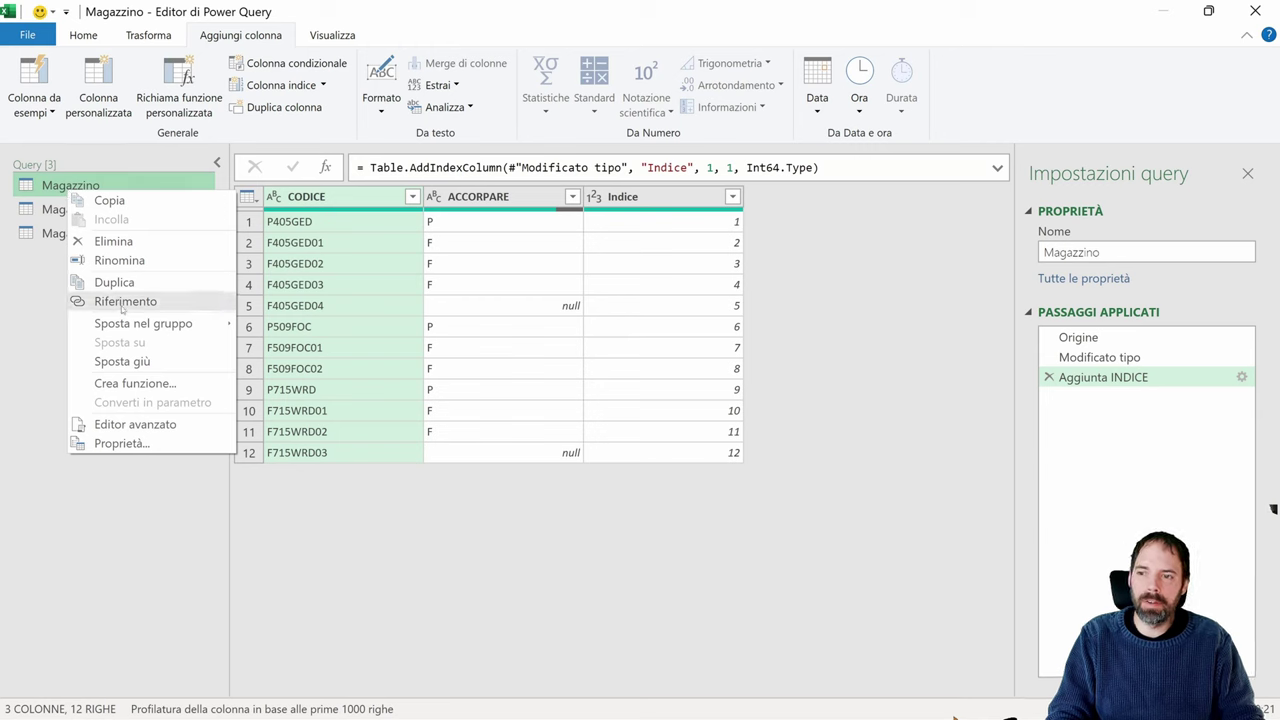
{"action": "left_click", "coordinate": [100, 209]}
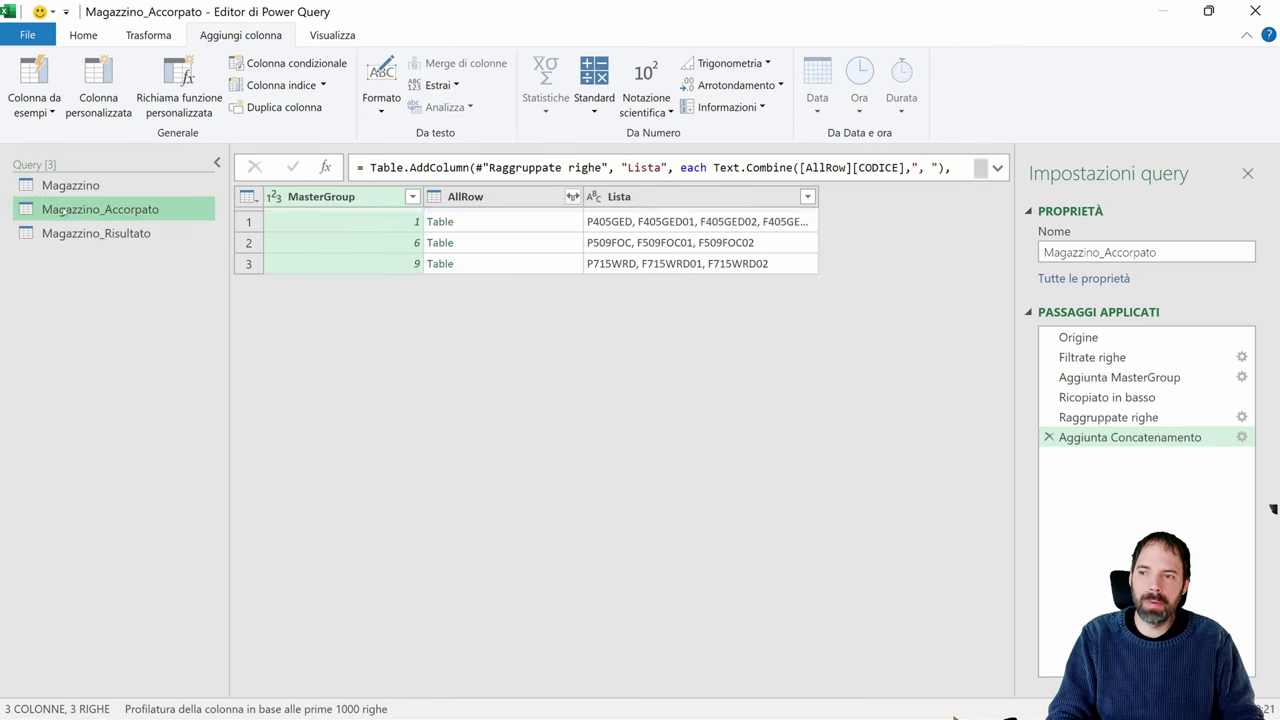
{"action": "left_click", "coordinate": [1228, 340]}
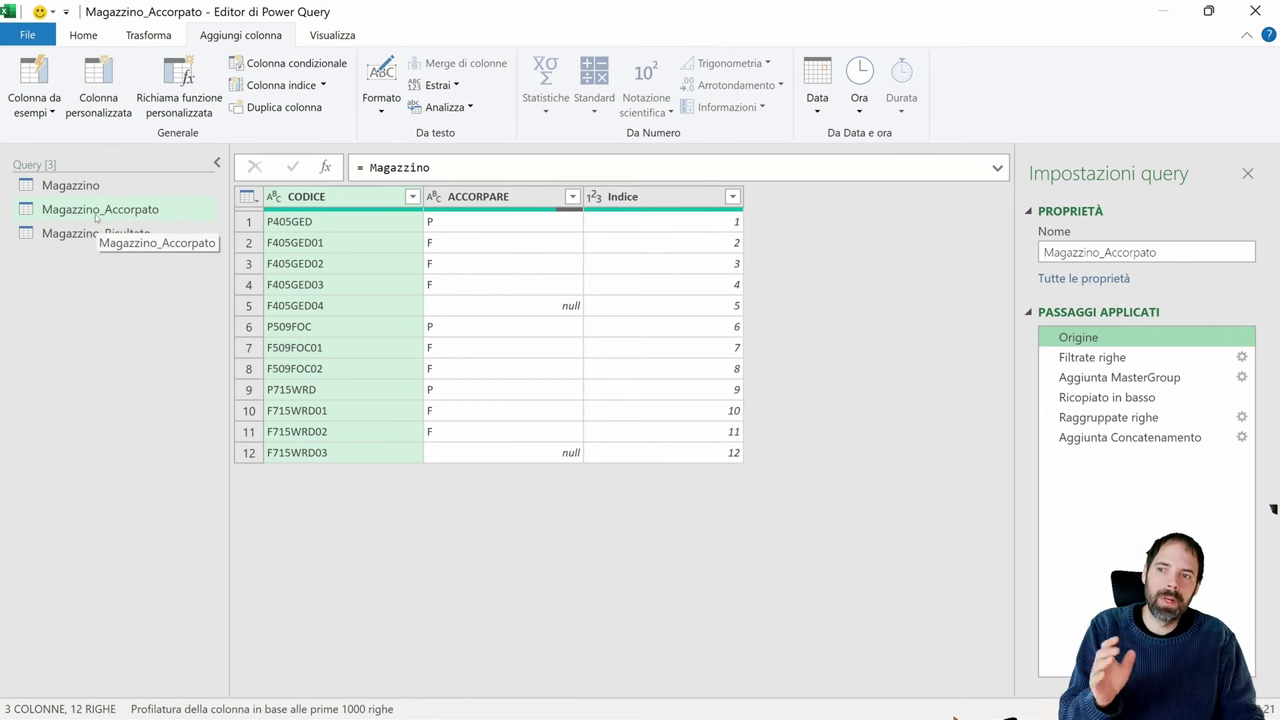
Step: Reopen Magazzino_Accorpato's source and inspect the null ACCORPARE value in row 5
{"action": "left_click", "coordinate": [72, 186]}
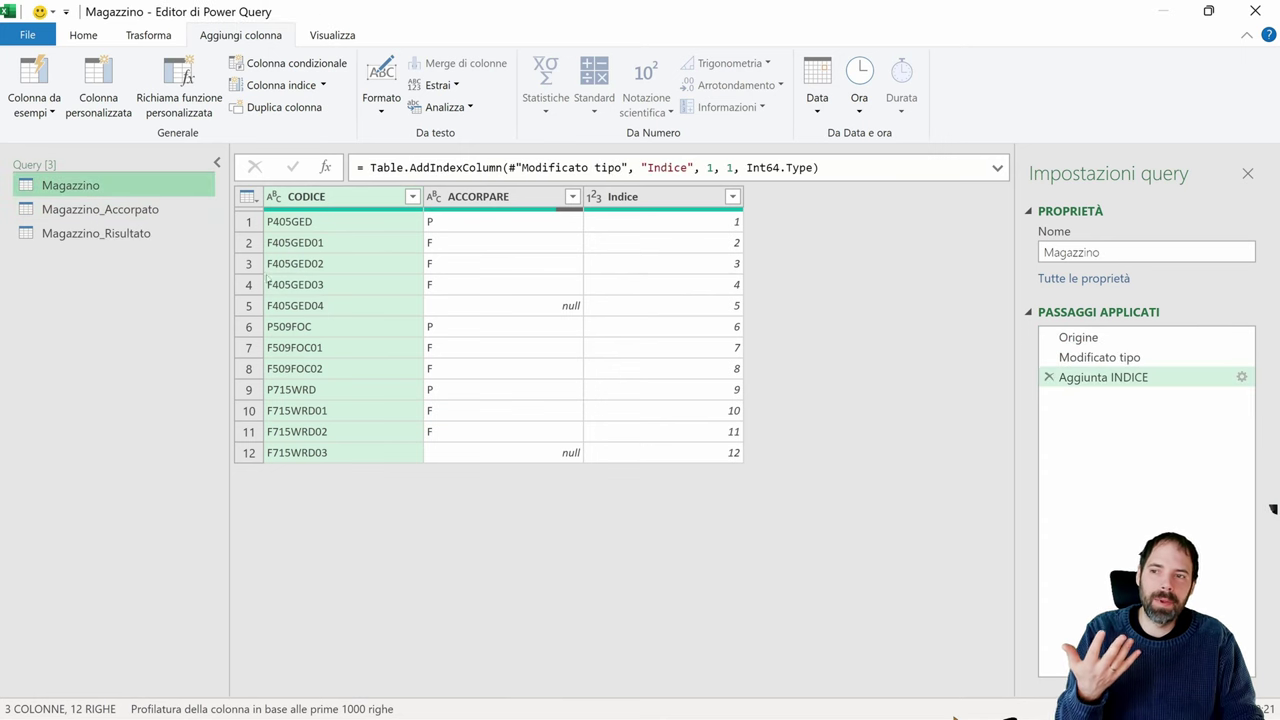
{"action": "left_click", "coordinate": [110, 211]}
{"action": "left_click", "coordinate": [1100, 338]}
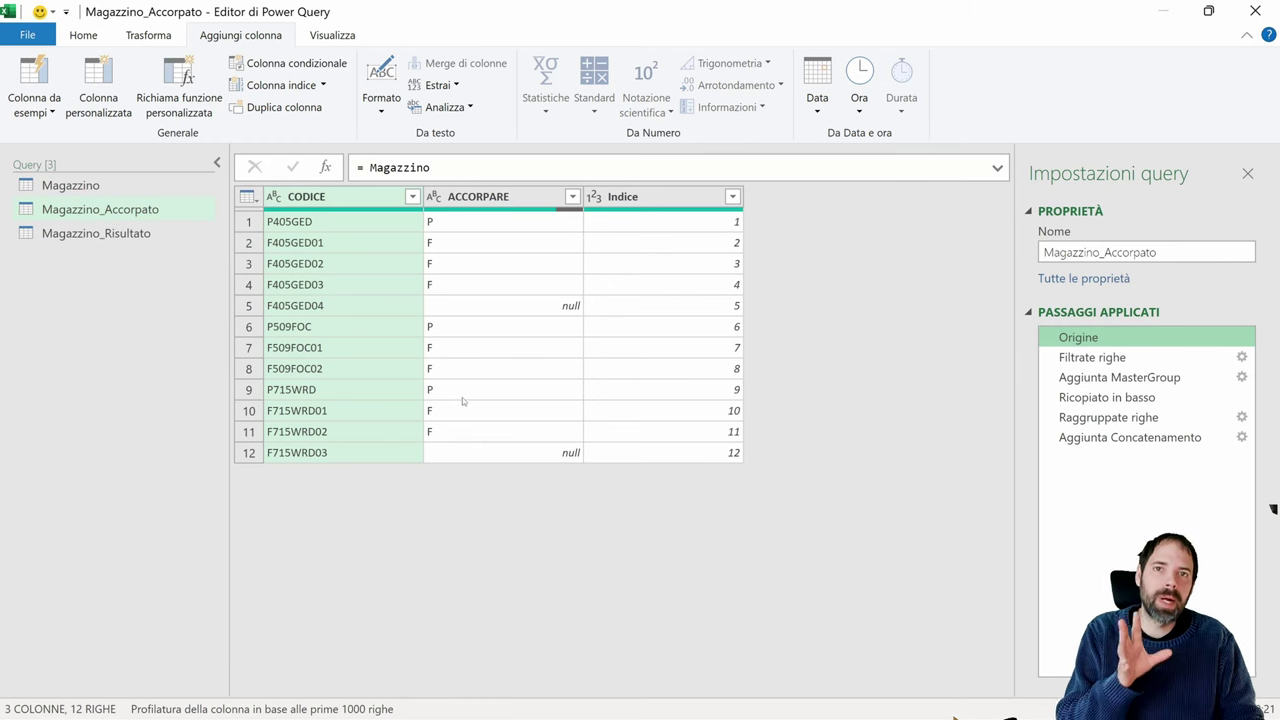
{"action": "left_click", "coordinate": [468, 198]}
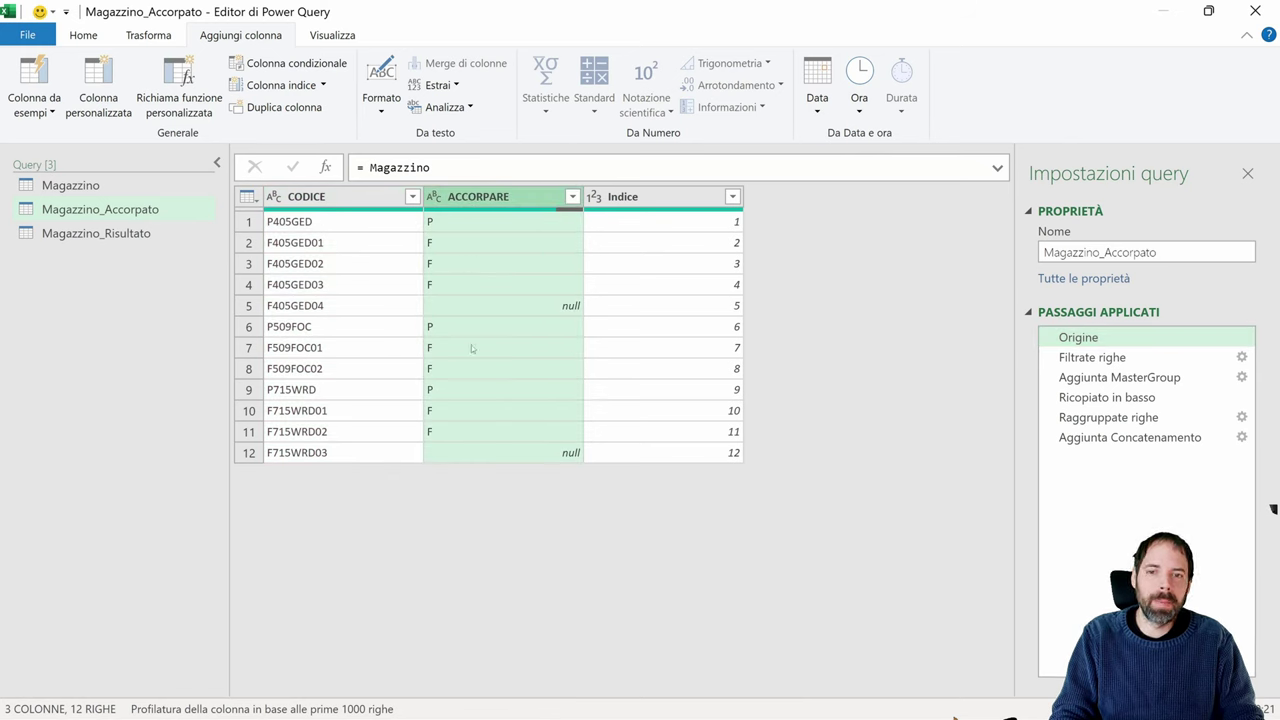
{"action": "left_click", "coordinate": [538, 309]}
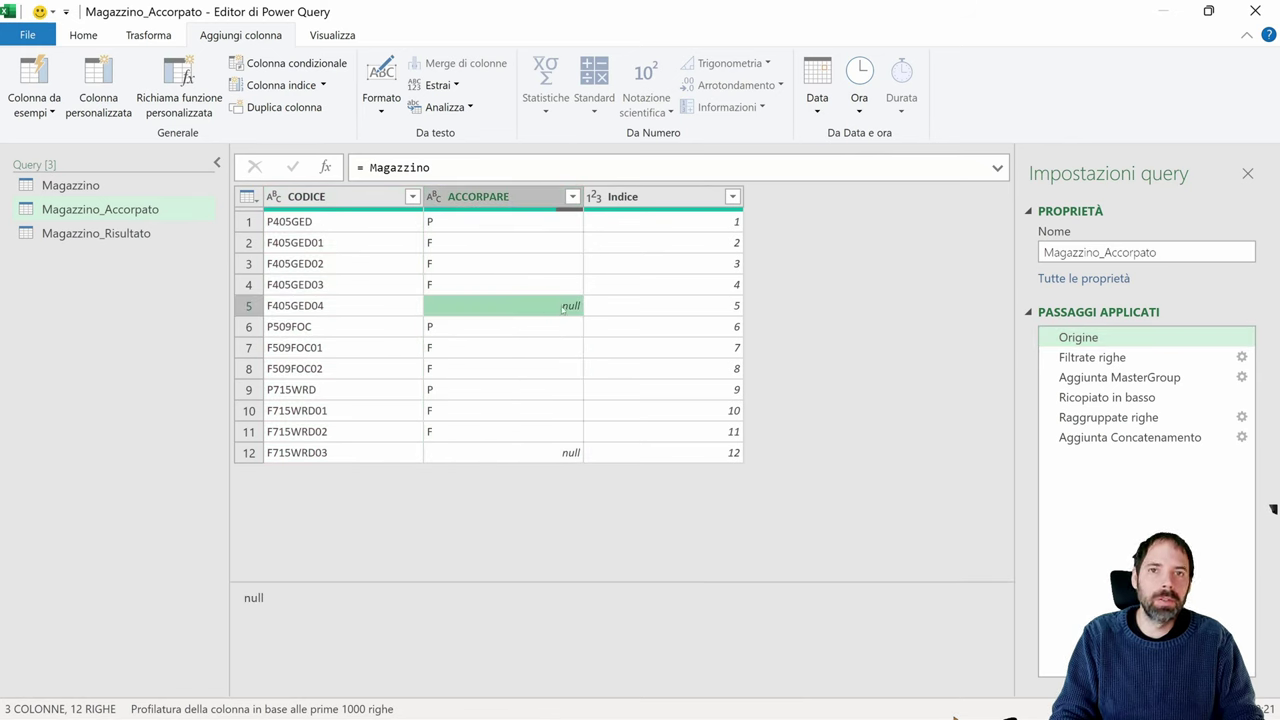
Step: Check the ACCORPARE filter without changes, then view Filtrate righe with 10 remaining rows
{"action": "left_click", "coordinate": [572, 196]}
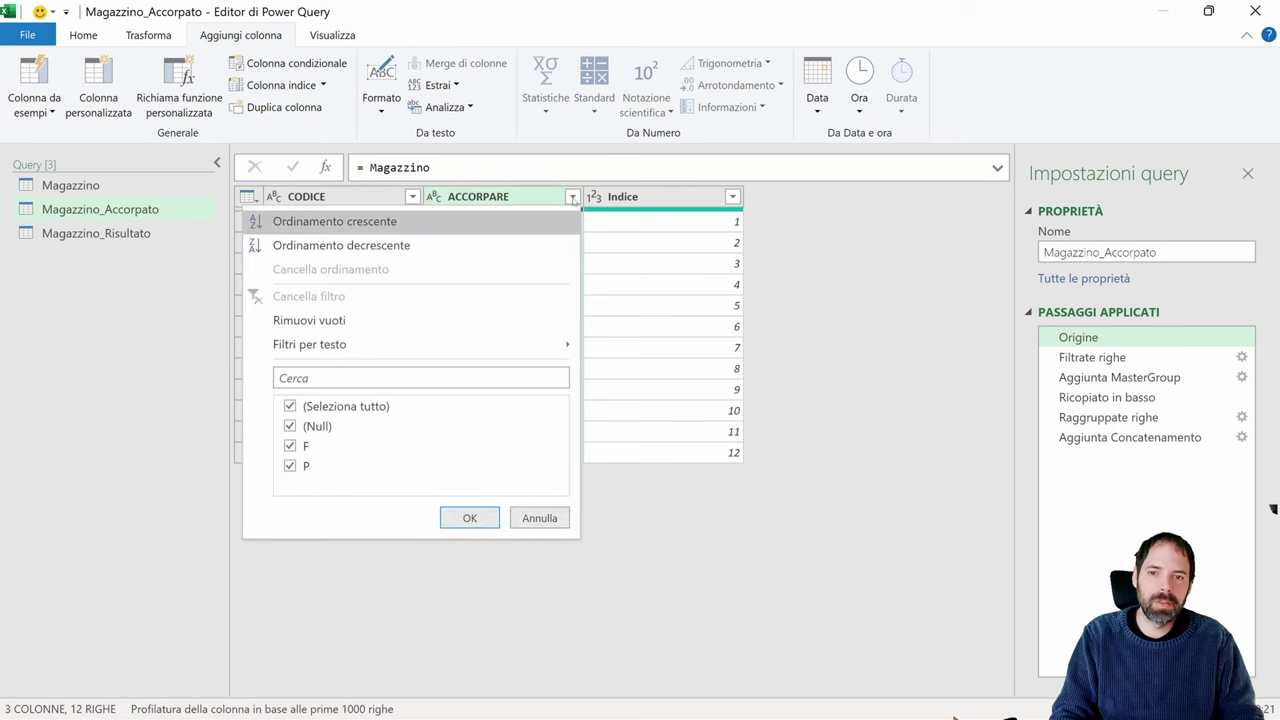
{"action": "left_click", "coordinate": [553, 515]}
{"action": "left_click", "coordinate": [1060, 362]}
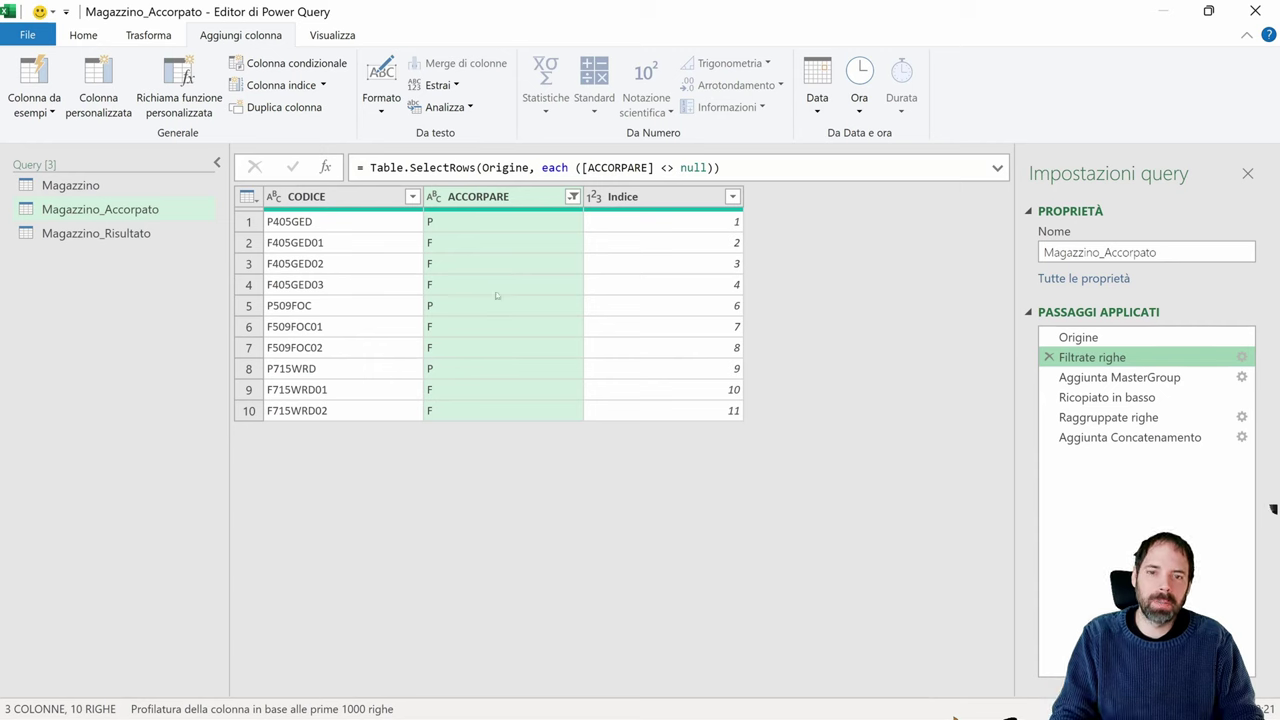
{"action": "left_click", "coordinate": [702, 198]}
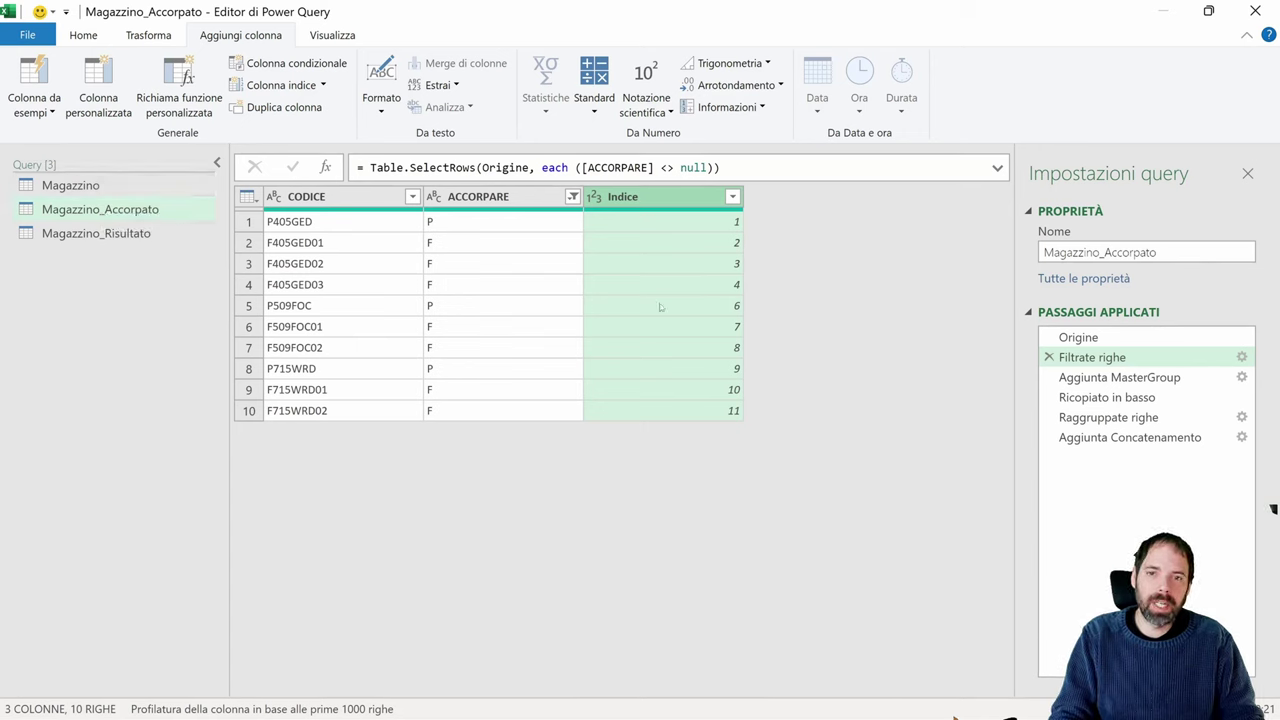
Step: Show the Aggiunta MasterGroup step and inspect row 1's CODICE, ACCORPARE and Indice values
{"action": "left_click", "coordinate": [1118, 377]}
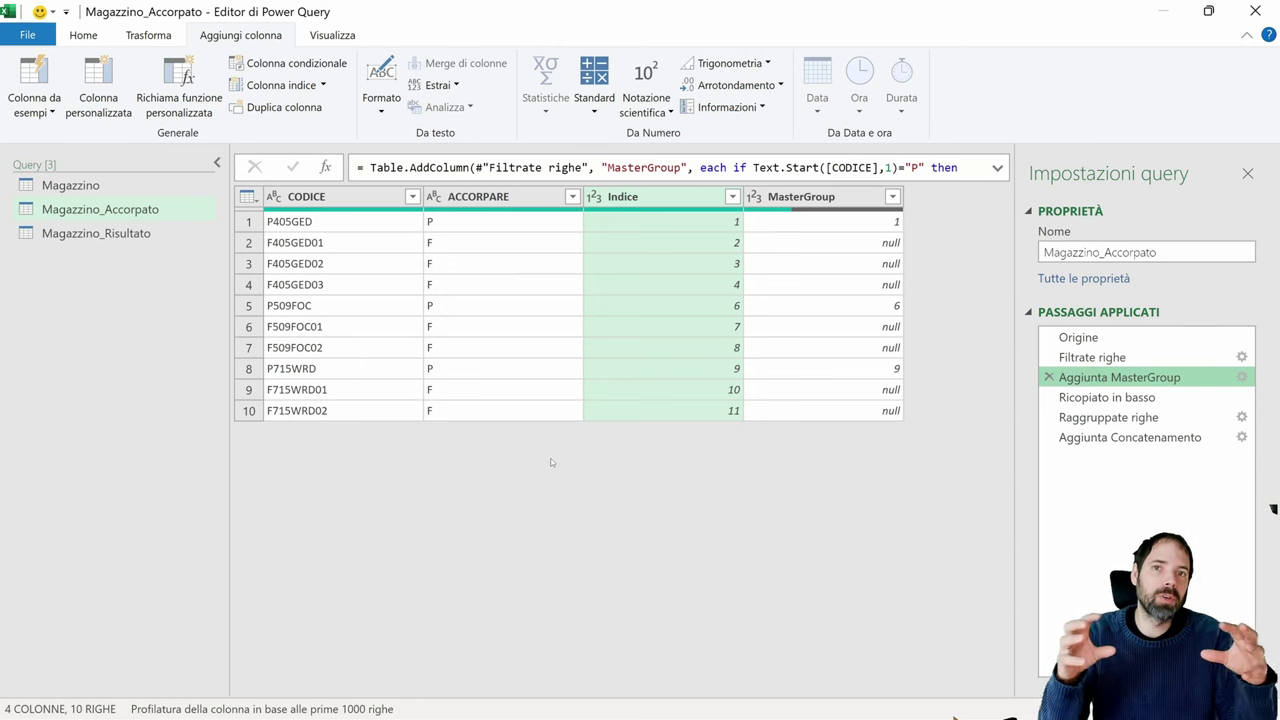
{"action": "left_click", "coordinate": [316, 224]}
{"action": "left_click", "coordinate": [316, 245]}
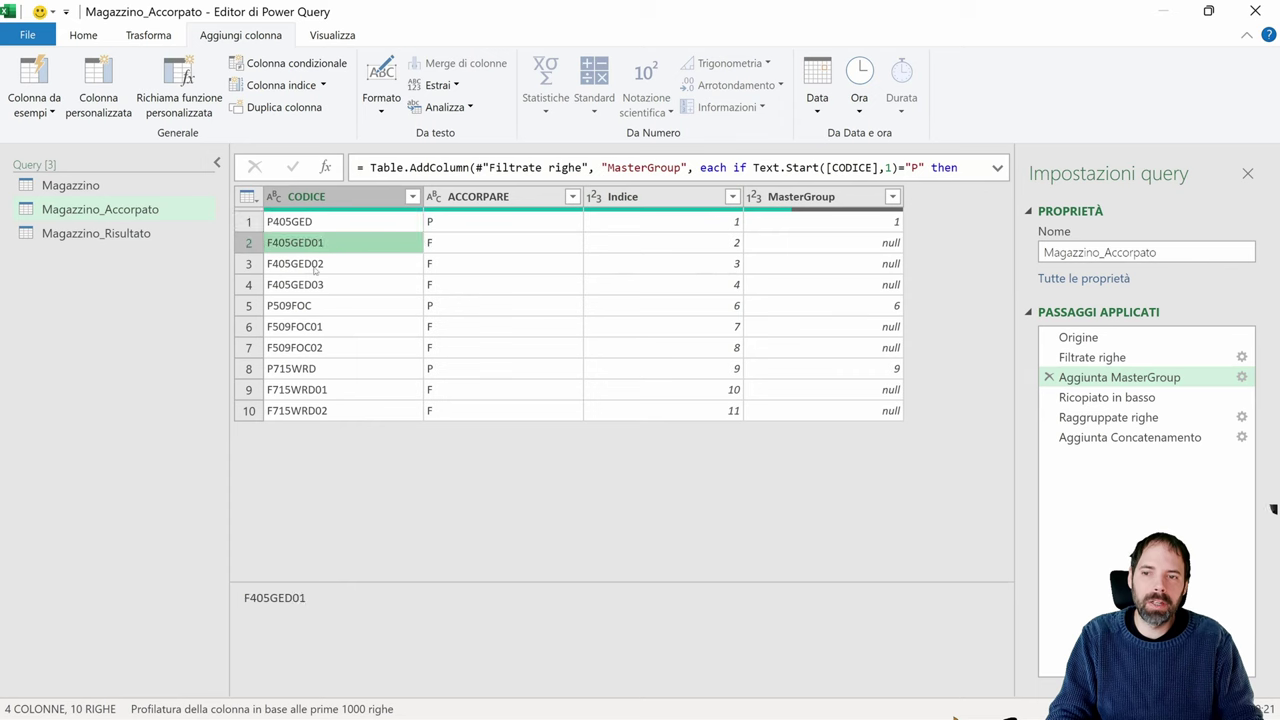
{"action": "left_click", "coordinate": [314, 266]}
{"action": "left_click", "coordinate": [457, 224]}
{"action": "left_click", "coordinate": [480, 196]}
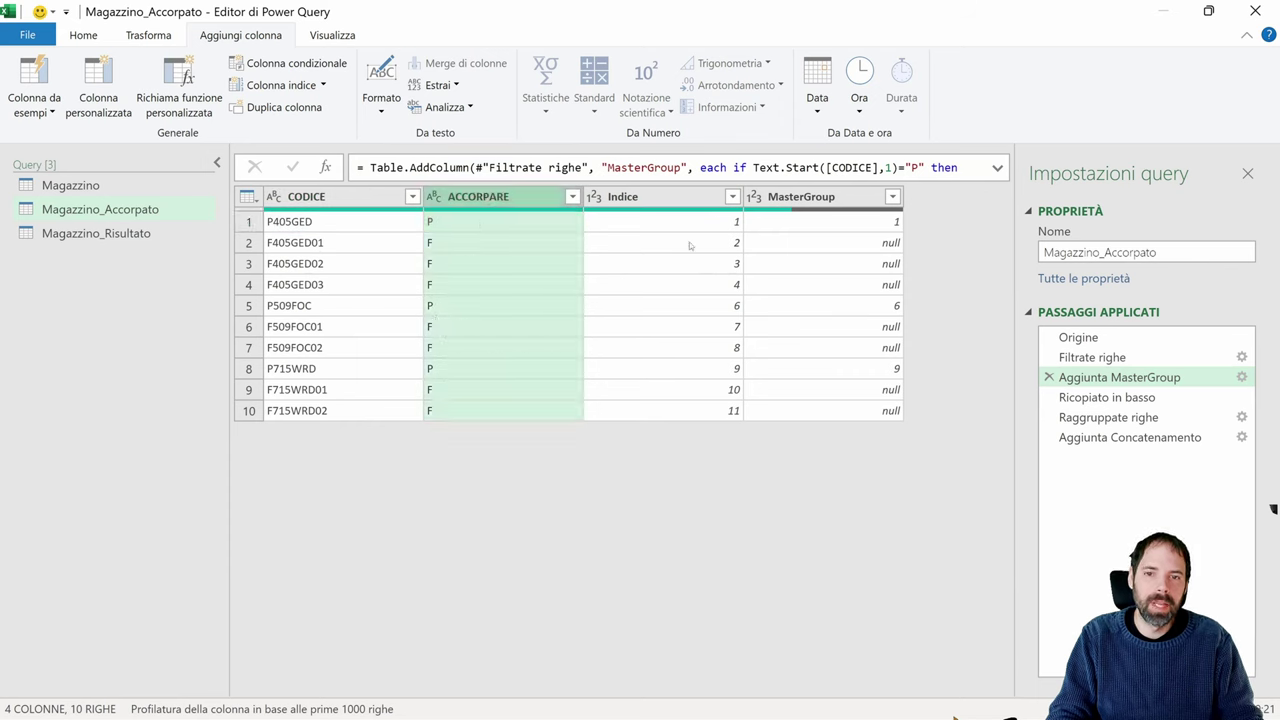
{"action": "left_click", "coordinate": [696, 225]}
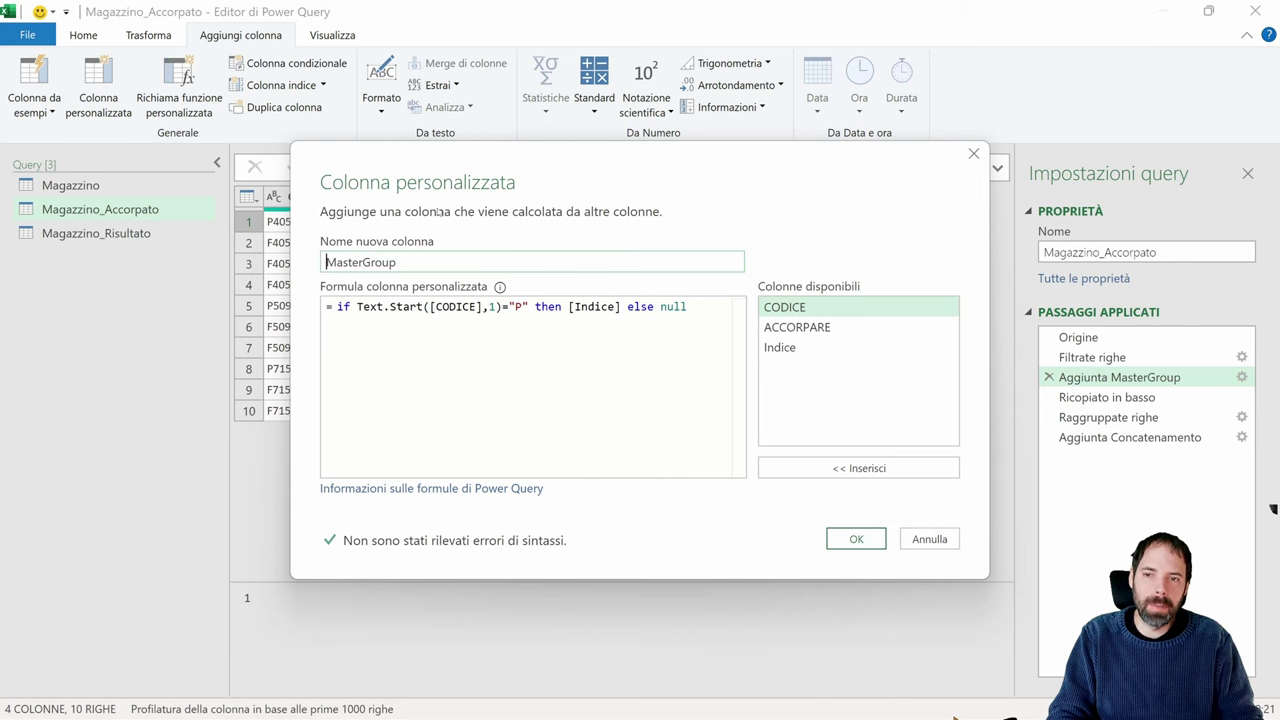
Step: Move the Colonna personalizzata dialog aside and highlight Text.Start, CODICE and Indice in the formula
{"action": "left_click_drag", "start_coordinate": [512, 170], "coordinate": [776, 193]}
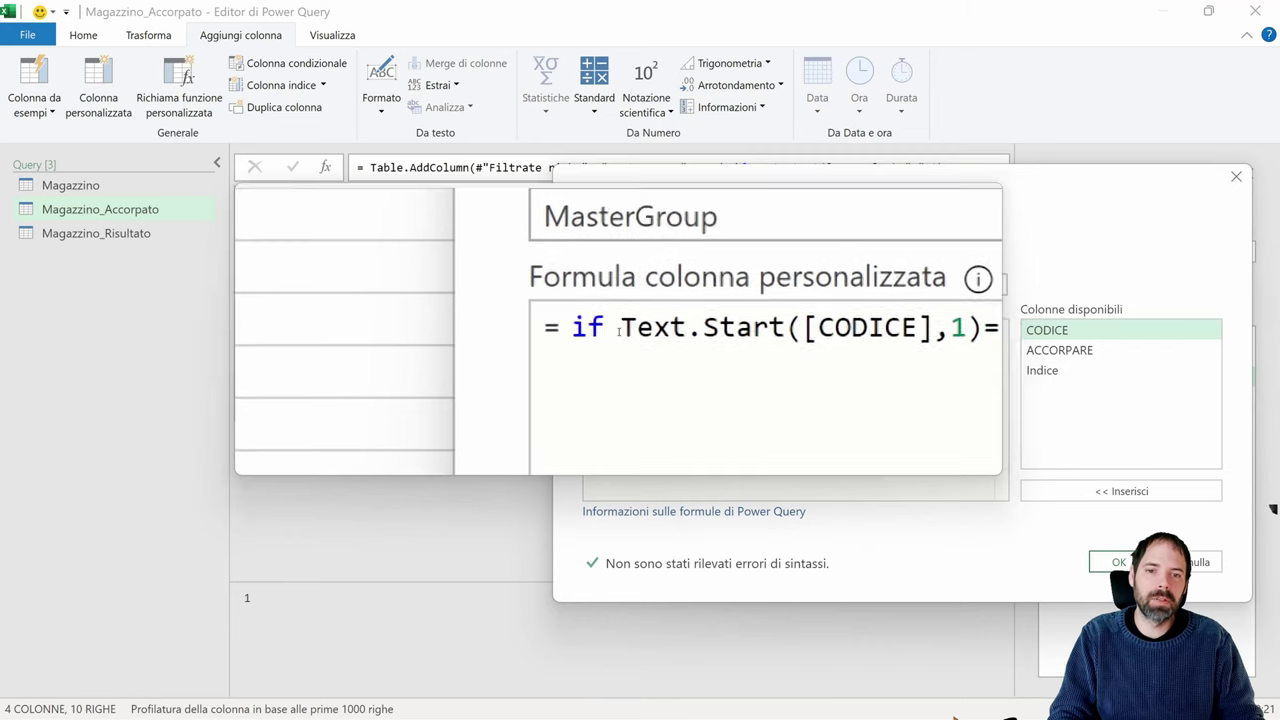
{"action": "left_click_drag", "start_coordinate": [620, 330], "coordinate": [785, 330]}
{"action": "double_click", "coordinate": [868, 328]}
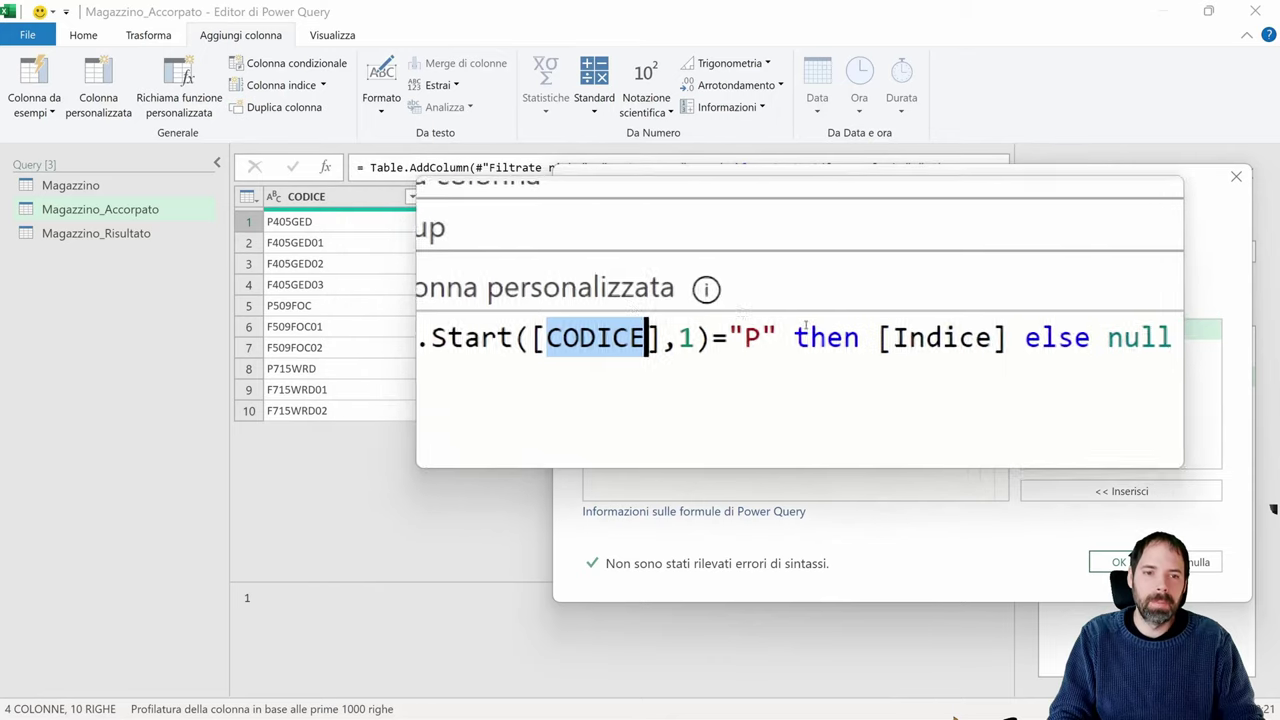
{"action": "double_click", "coordinate": [863, 331]}
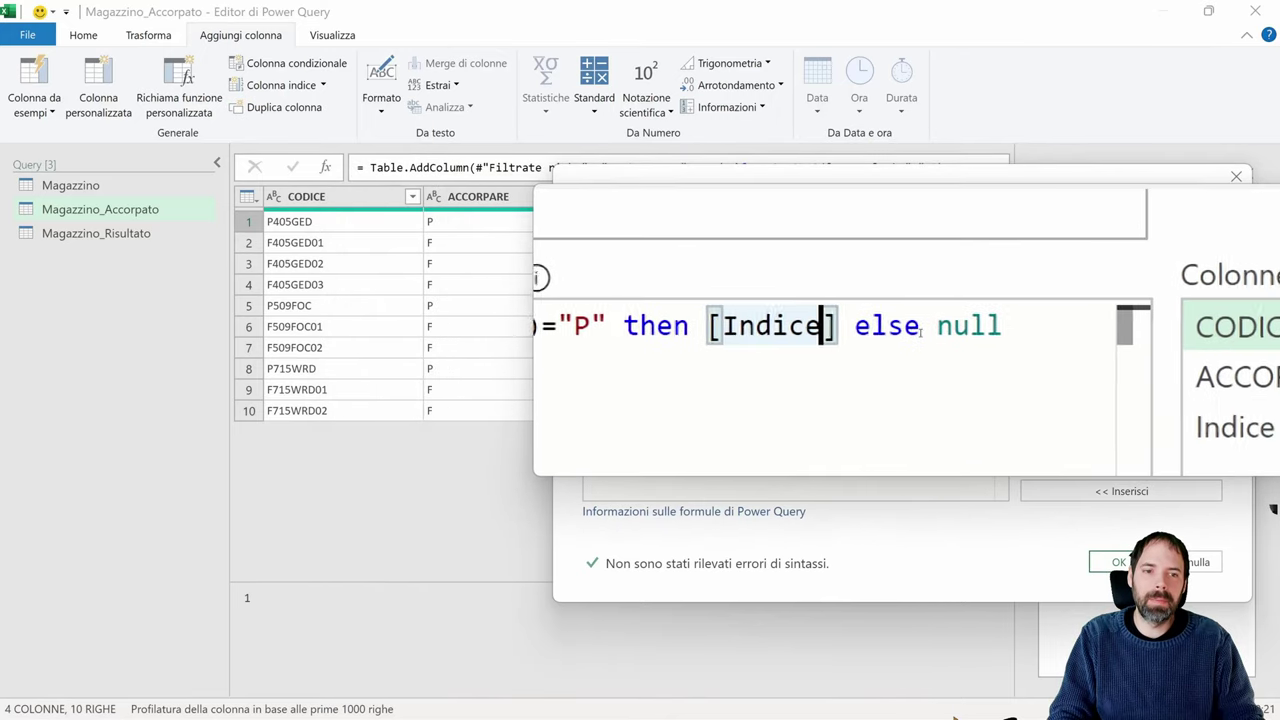
{"action": "left_click", "coordinate": [927, 330]}
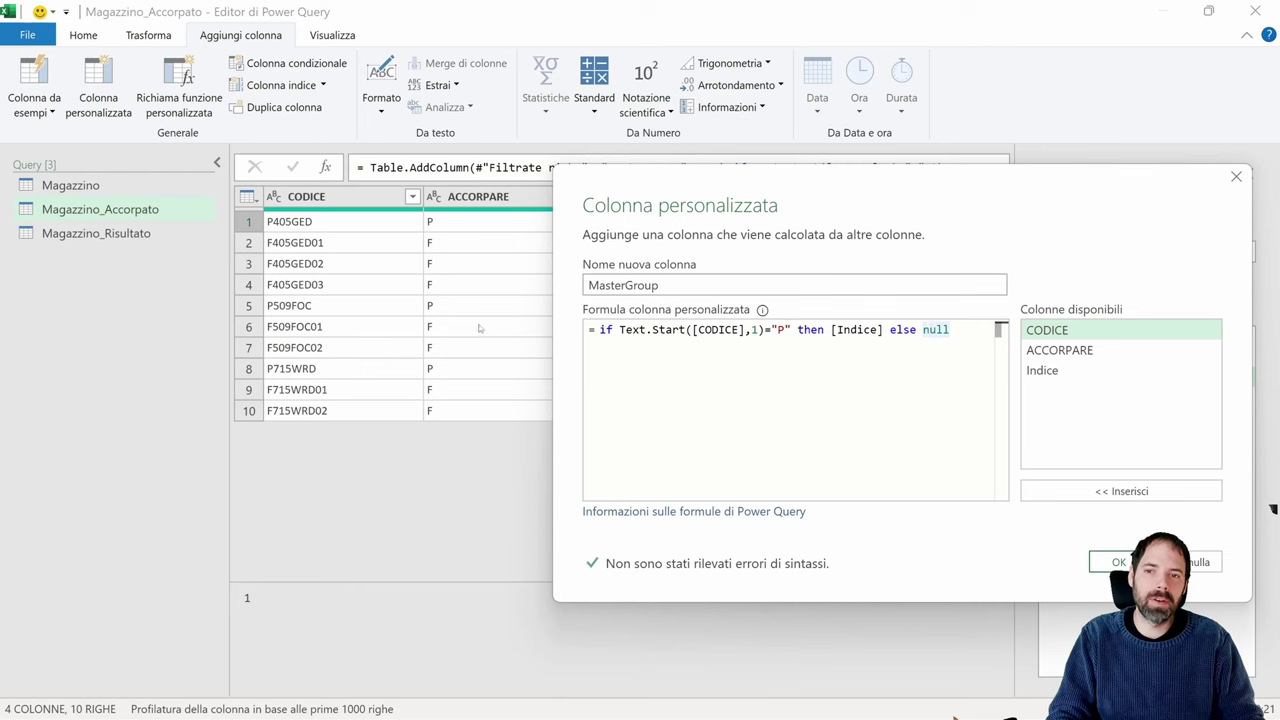
{"action": "left_click_drag", "start_coordinate": [620, 330], "coordinate": [687, 330]}
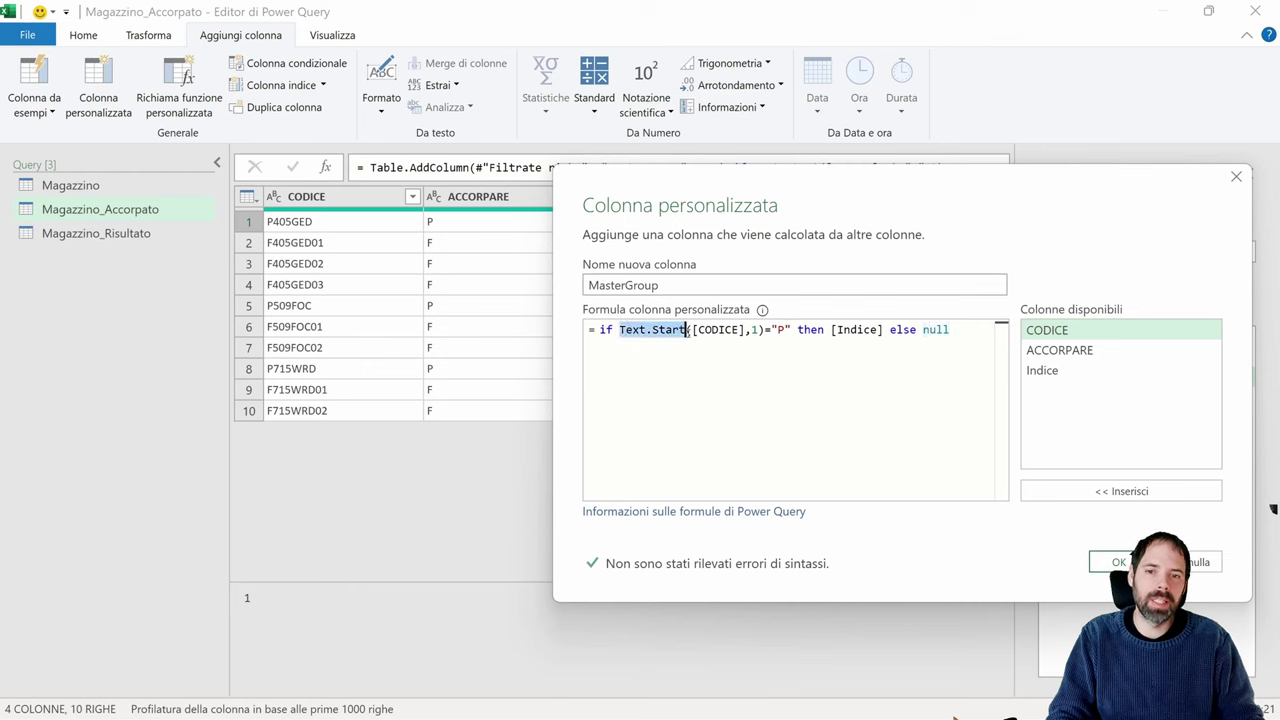
{"action": "left_click", "coordinate": [697, 413]}
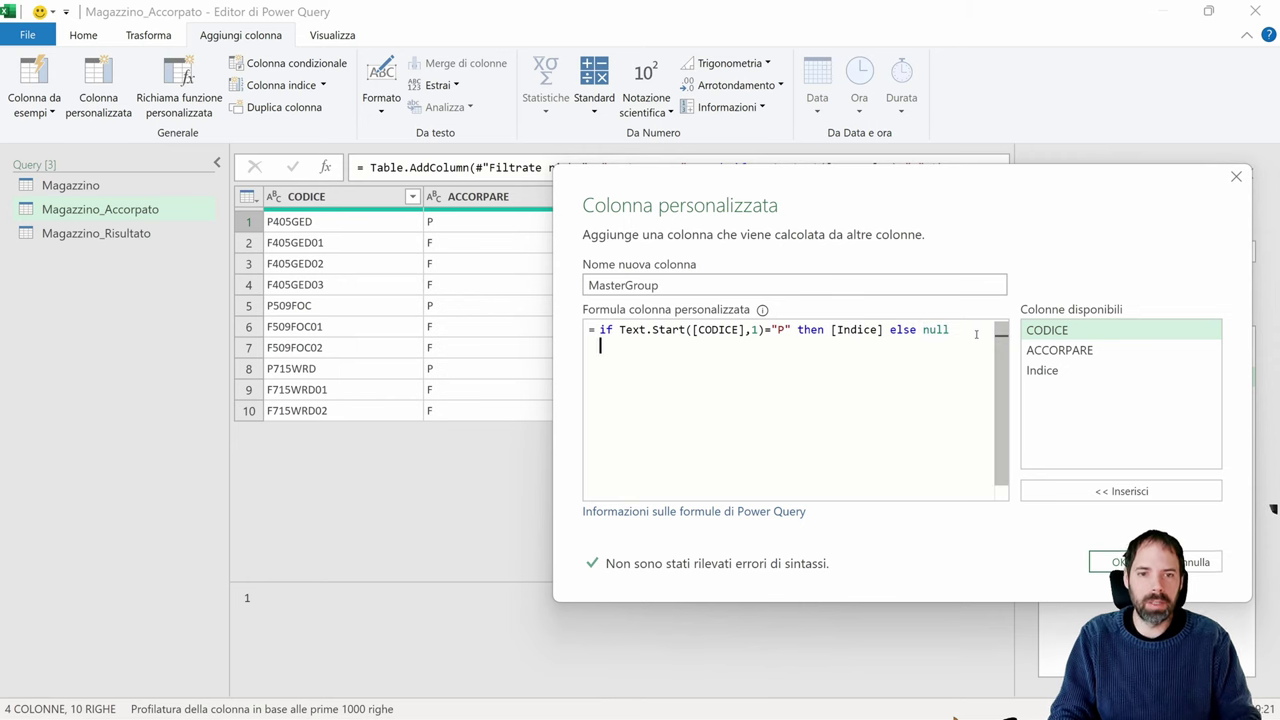
Step: Duplicate the formula on a second line, swap in an ACCORPARE reference, then delete that line
{"action": "left_click", "coordinate": [600, 330], "text": "shift"}
{"action": "key", "text": "ctrl+c"}
{"action": "key", "text": "End"}
{"action": "key", "text": "Return"}
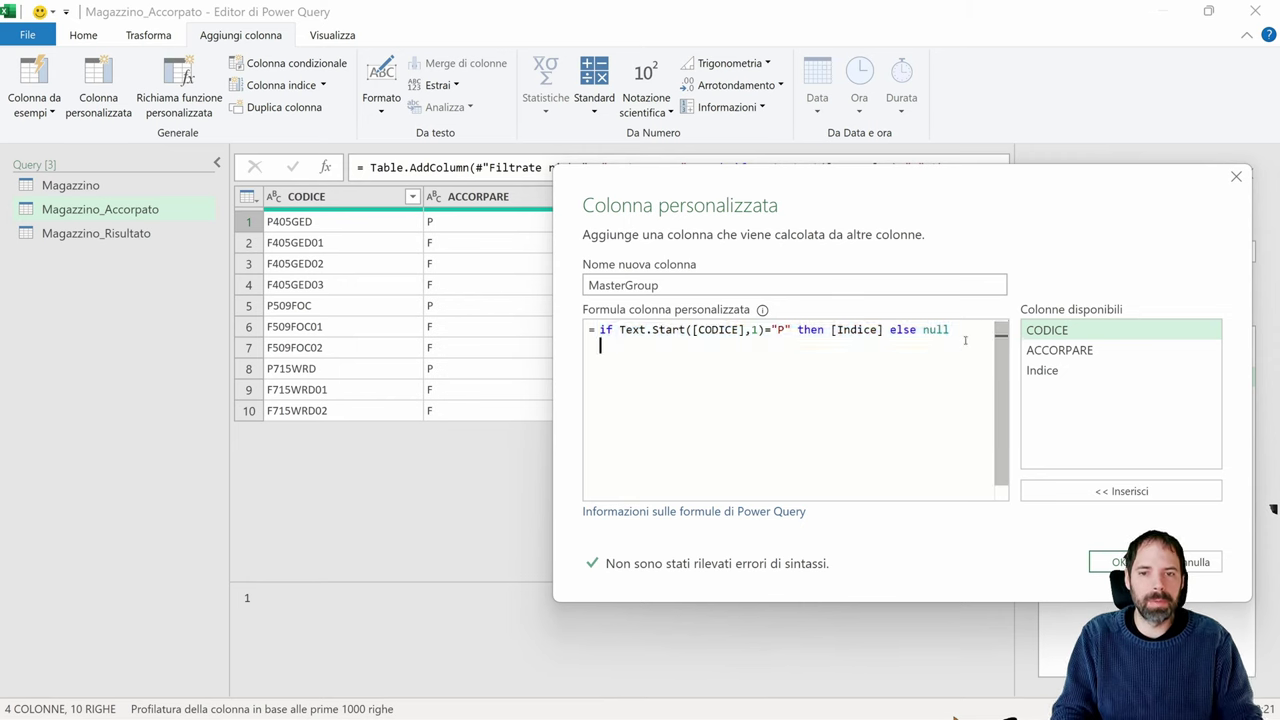
{"action": "key", "text": "ctrl+v"}
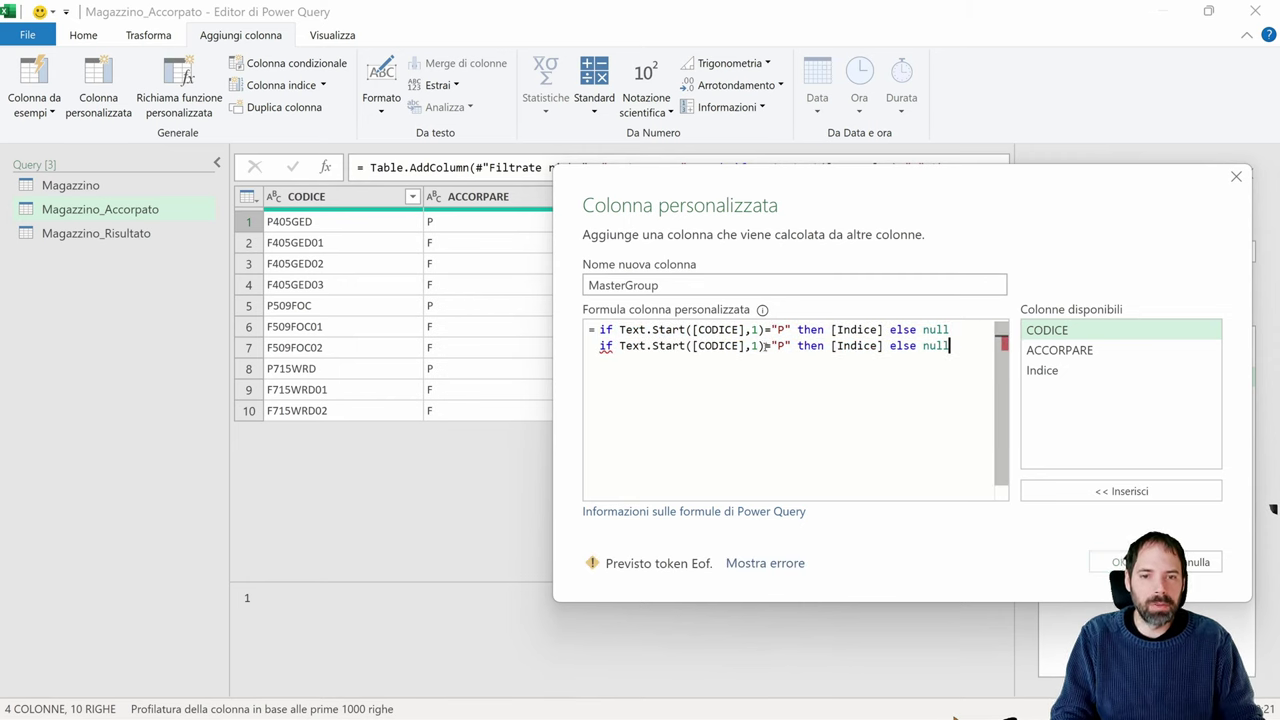
{"action": "left_click_drag", "start_coordinate": [765, 345], "coordinate": [619, 345]}
{"action": "key", "text": "Delete"}
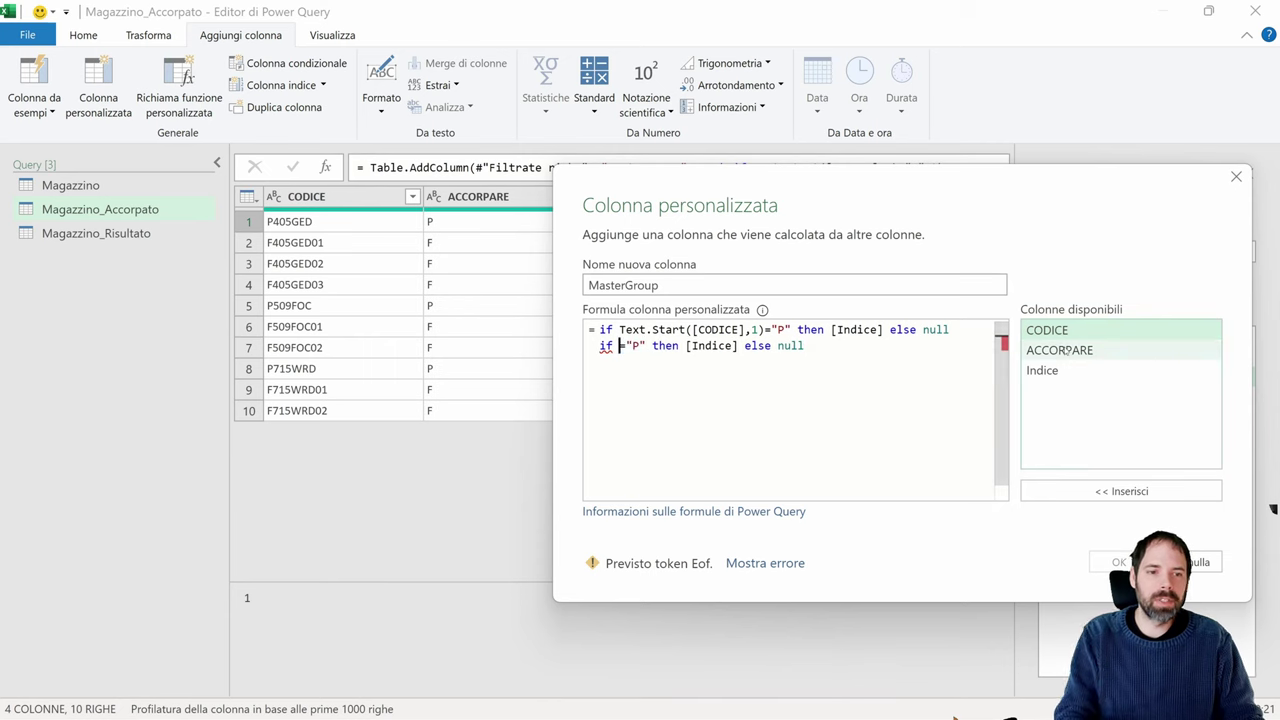
{"action": "double_click", "coordinate": [1060, 350]}
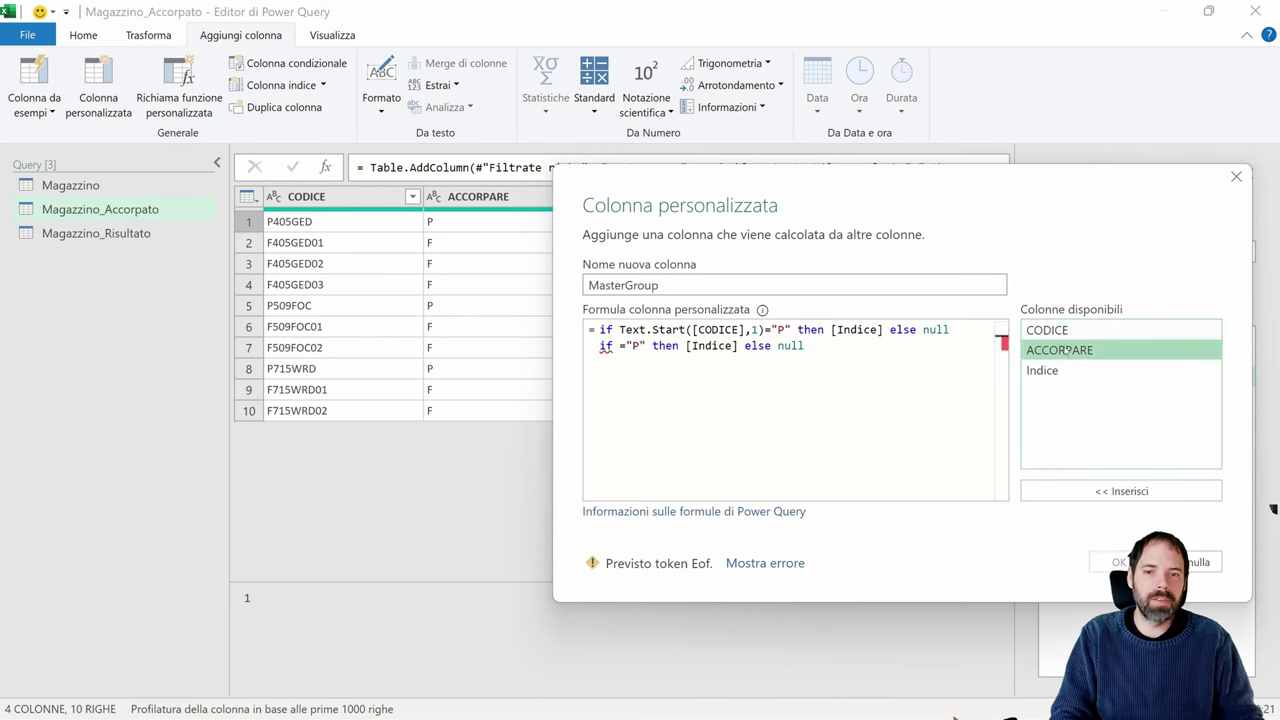
{"action": "left_click", "coordinate": [705, 345]}
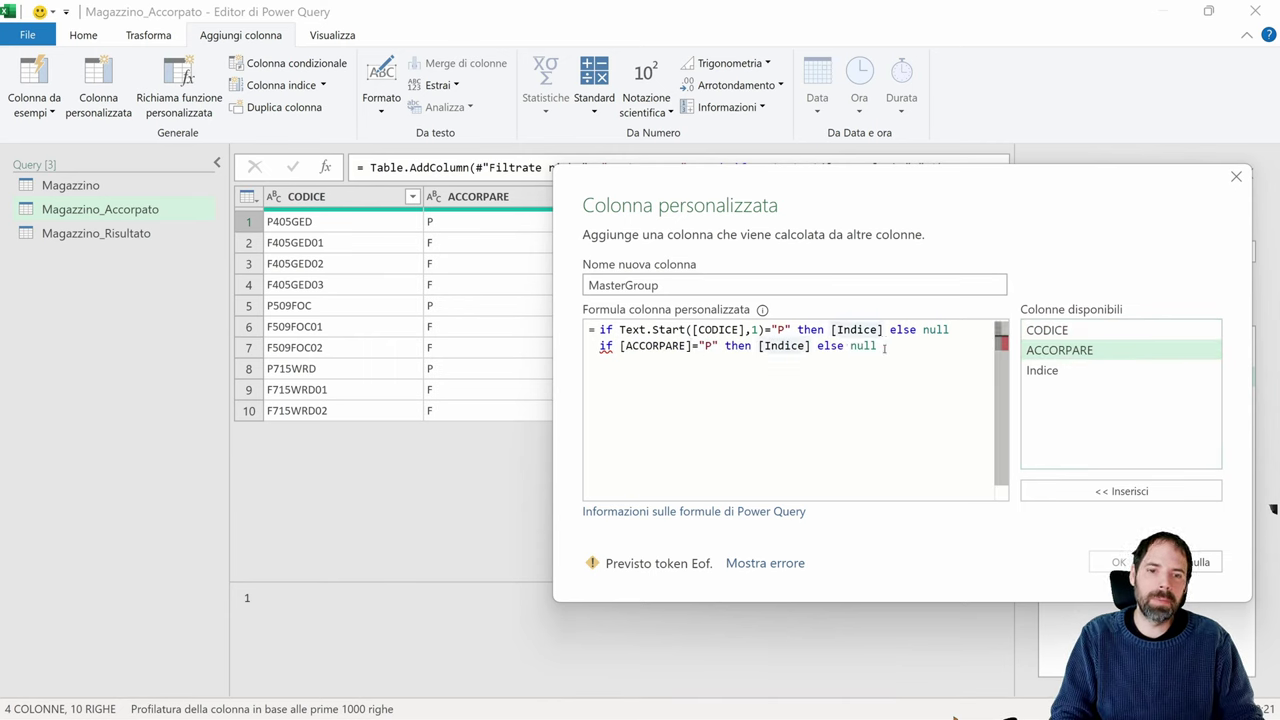
{"action": "left_click_drag", "start_coordinate": [878, 345], "coordinate": [619, 345]}
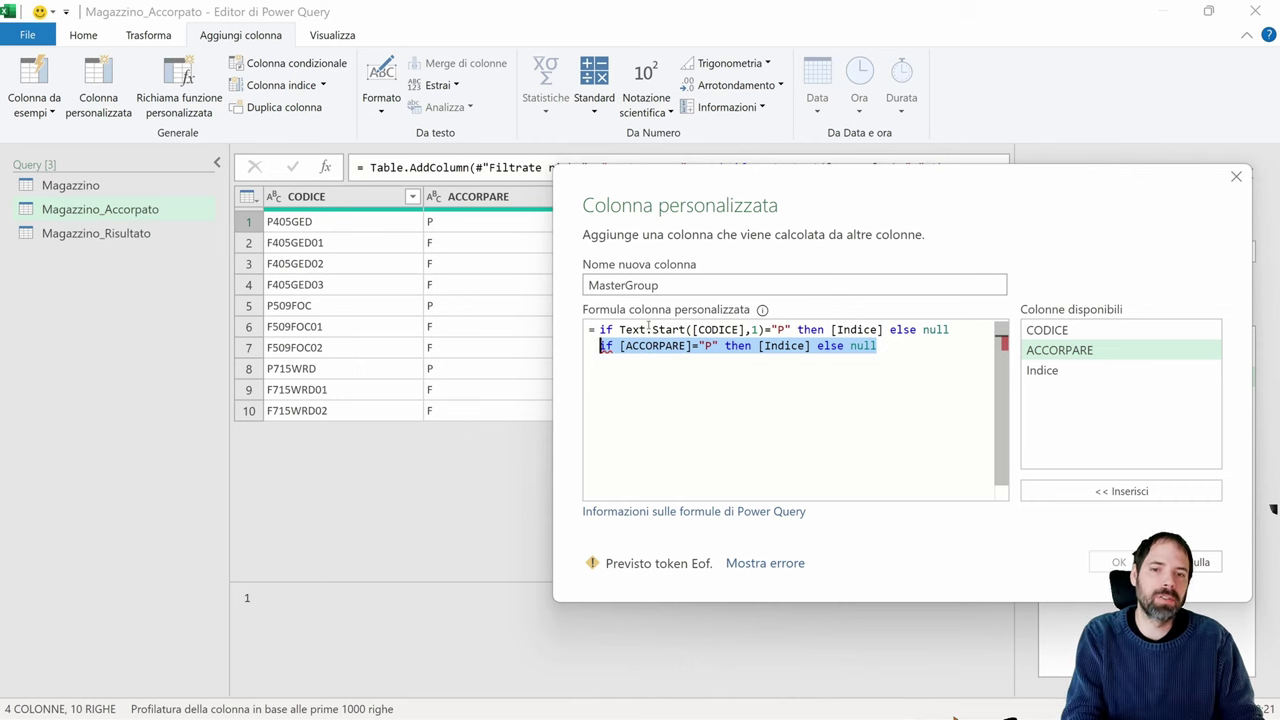
{"action": "mouse_move", "coordinate": [646, 328]}
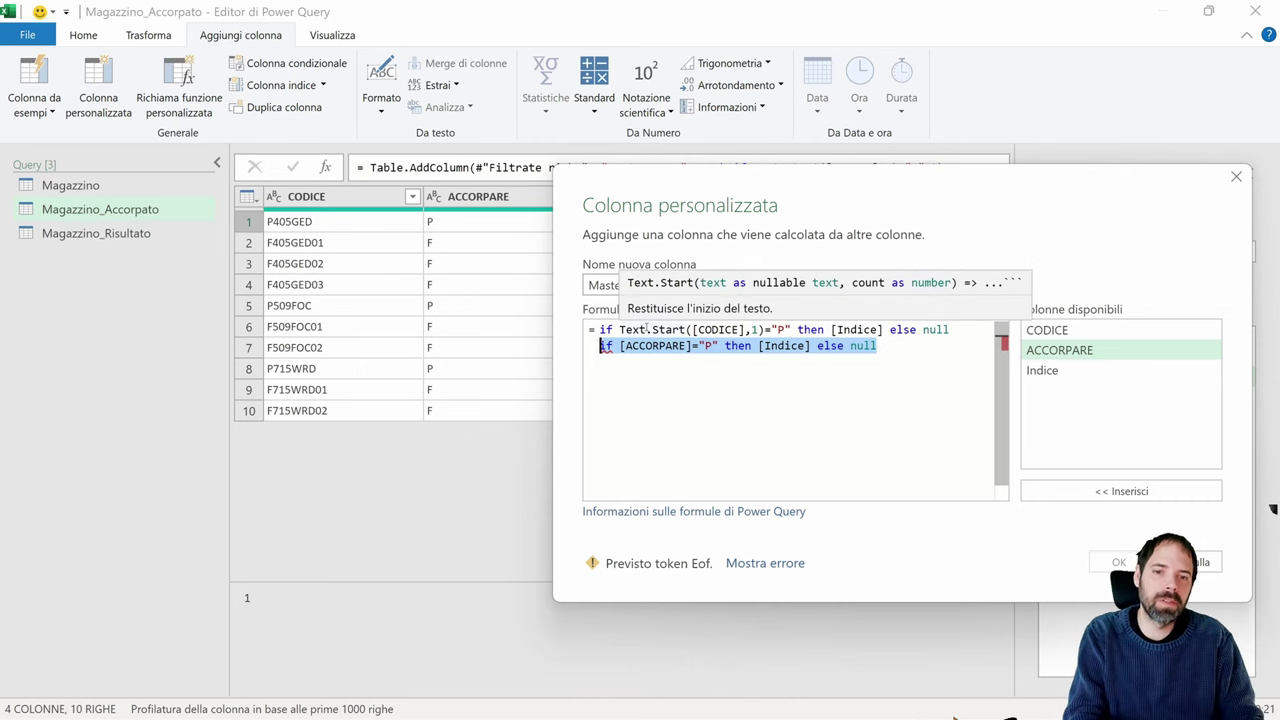
{"action": "key", "text": "BackSpace"}
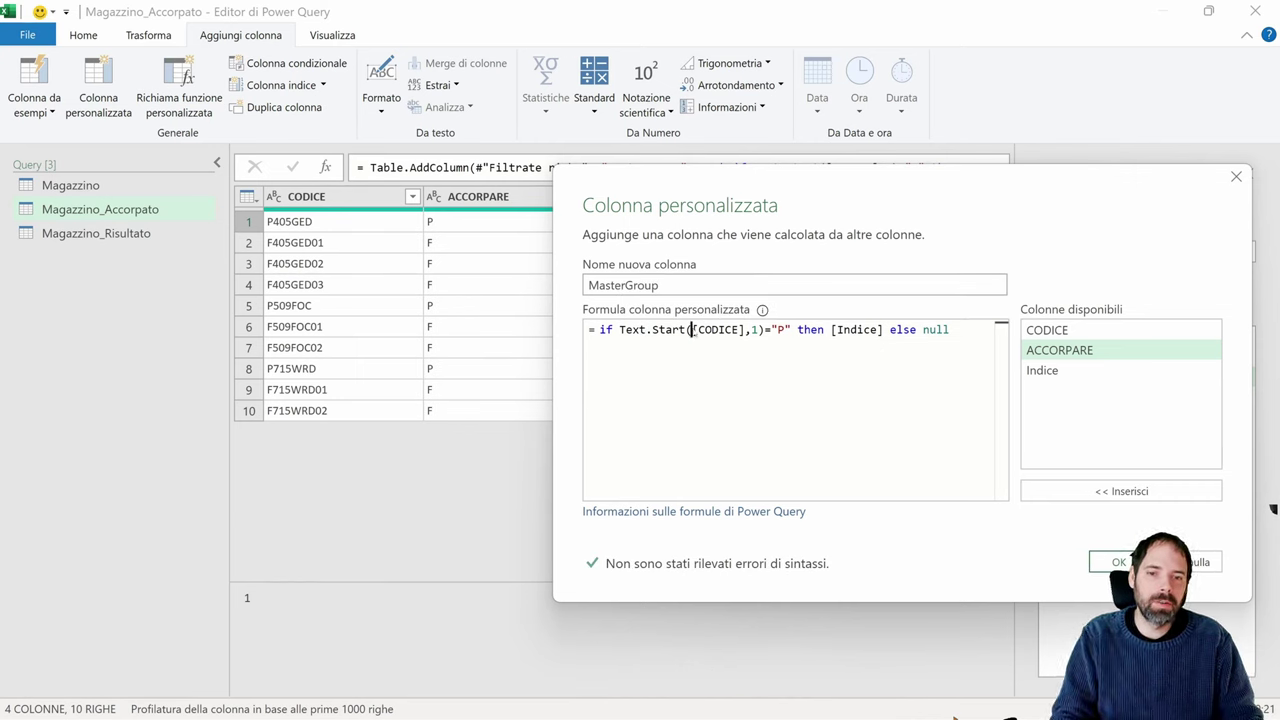
Step: Highlight [CODICE], 1 and "P" in the formula, then cancel and discard the changes
{"action": "left_click_drag", "start_coordinate": [690, 330], "coordinate": [746, 330]}
{"action": "double_click", "coordinate": [753, 330]}
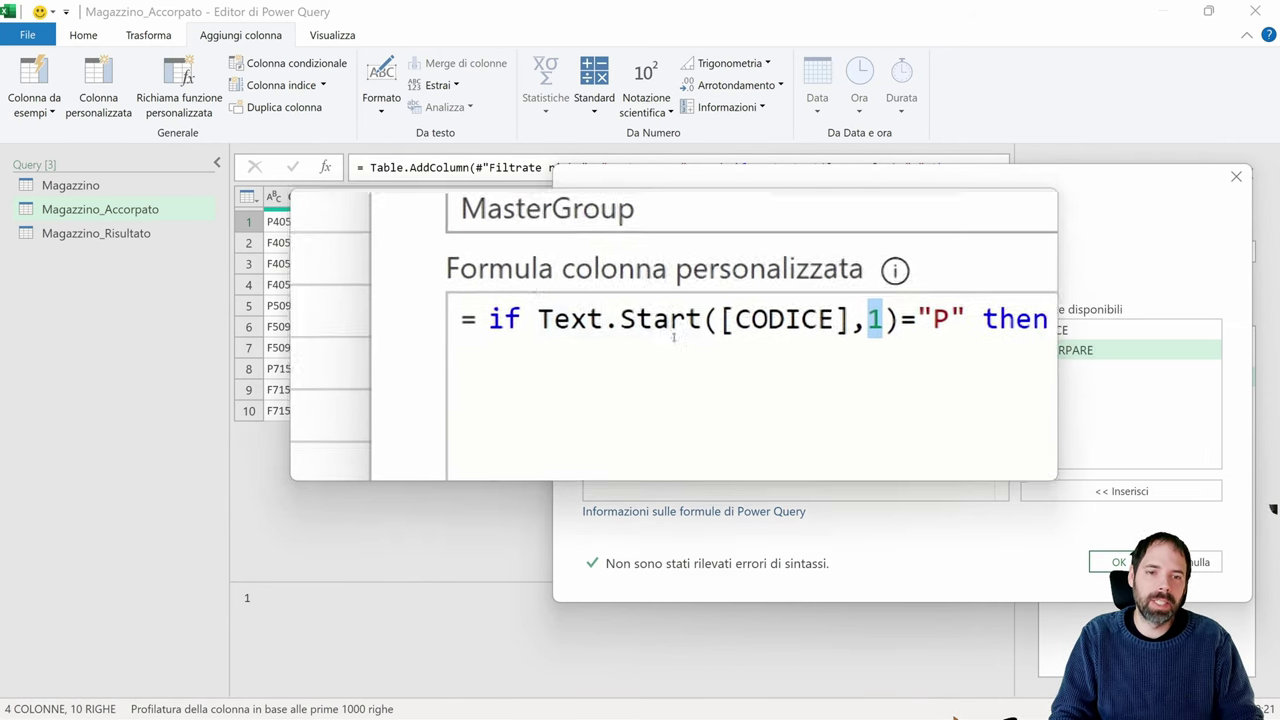
{"action": "double_click", "coordinate": [786, 330]}
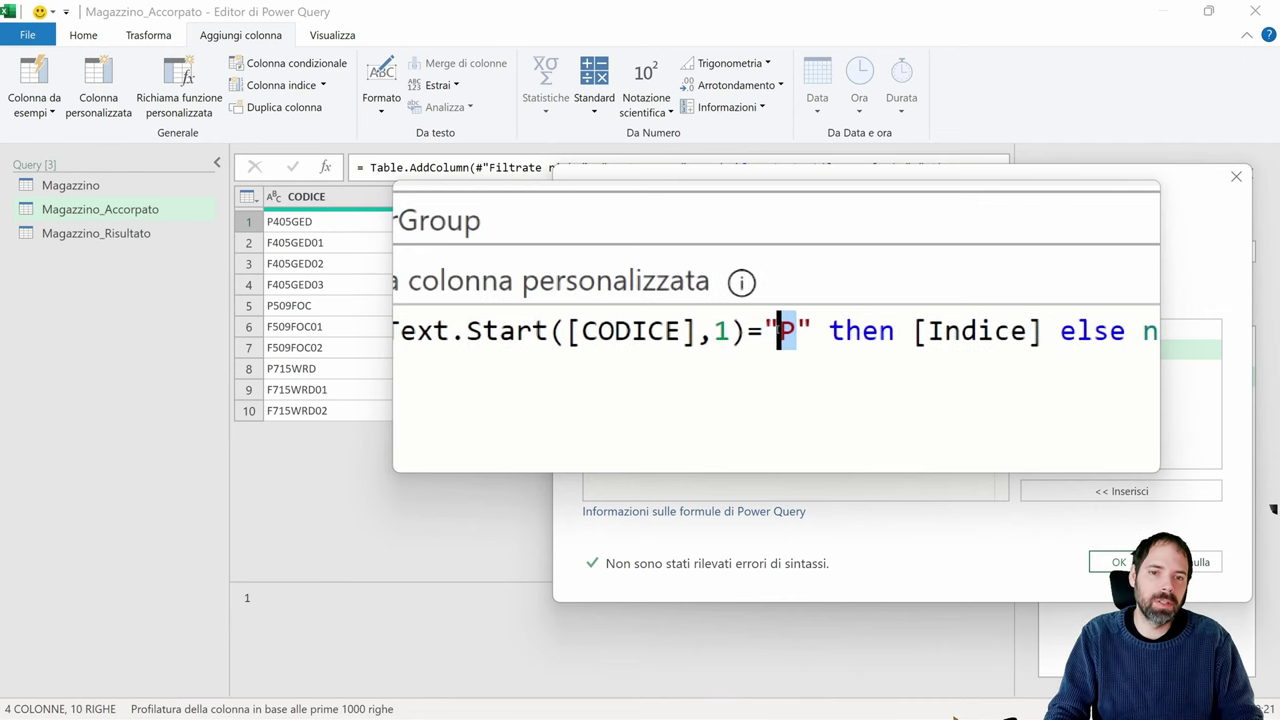
{"action": "left_click", "coordinate": [797, 330]}
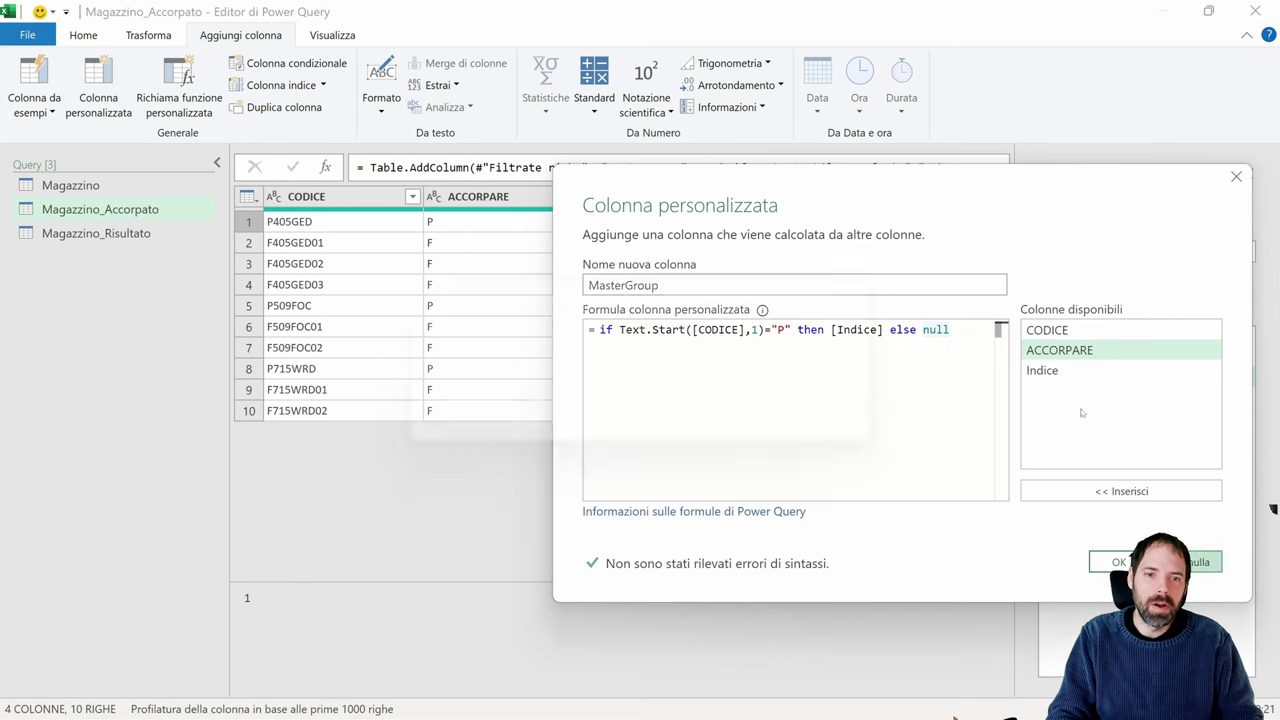
{"action": "left_click", "coordinate": [1185, 562]}
{"action": "left_click", "coordinate": [748, 404]}
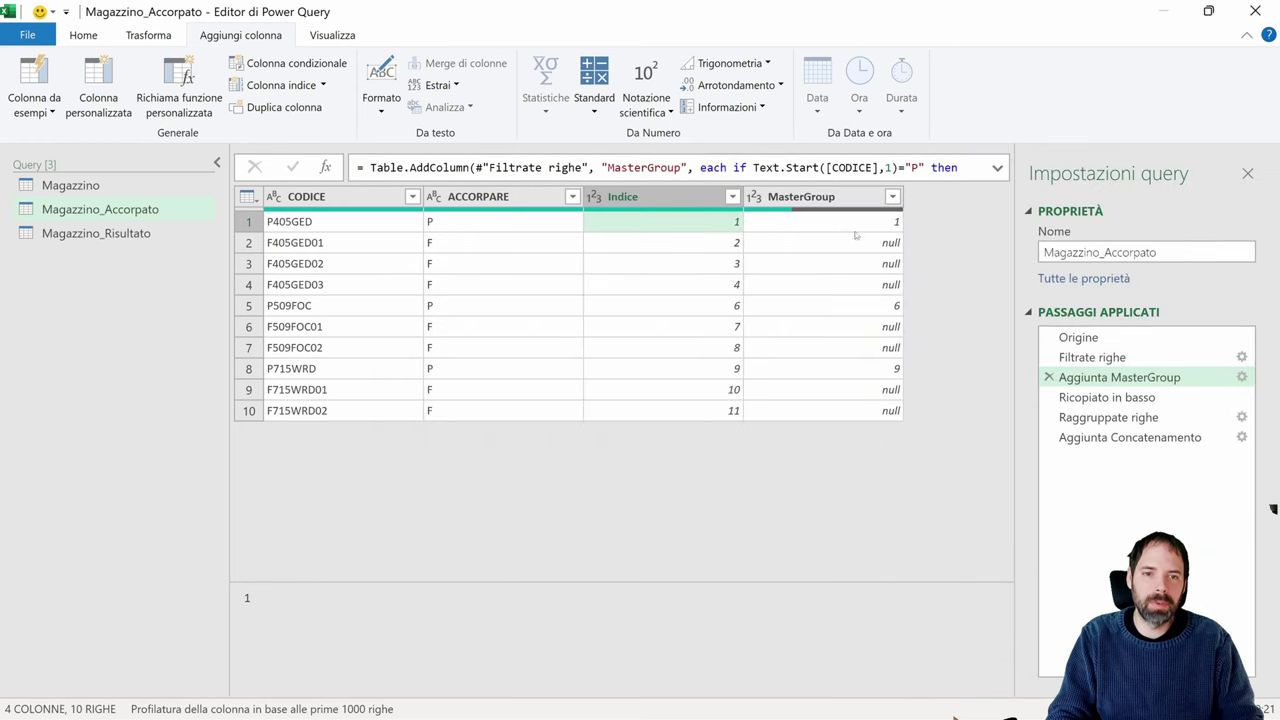
{"action": "left_click", "coordinate": [858, 222]}
{"action": "left_click", "coordinate": [858, 310]}
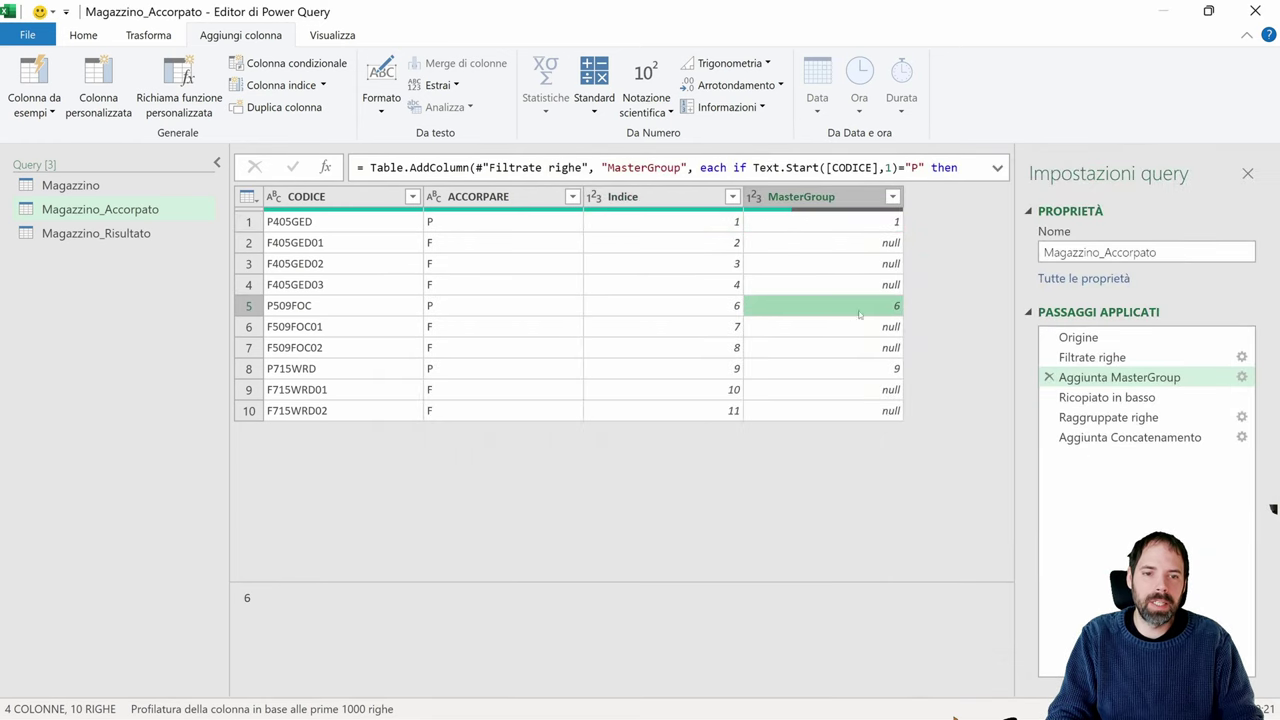
{"action": "left_click", "coordinate": [864, 370]}
{"action": "left_click", "coordinate": [354, 372]}
{"action": "left_click", "coordinate": [852, 221]}
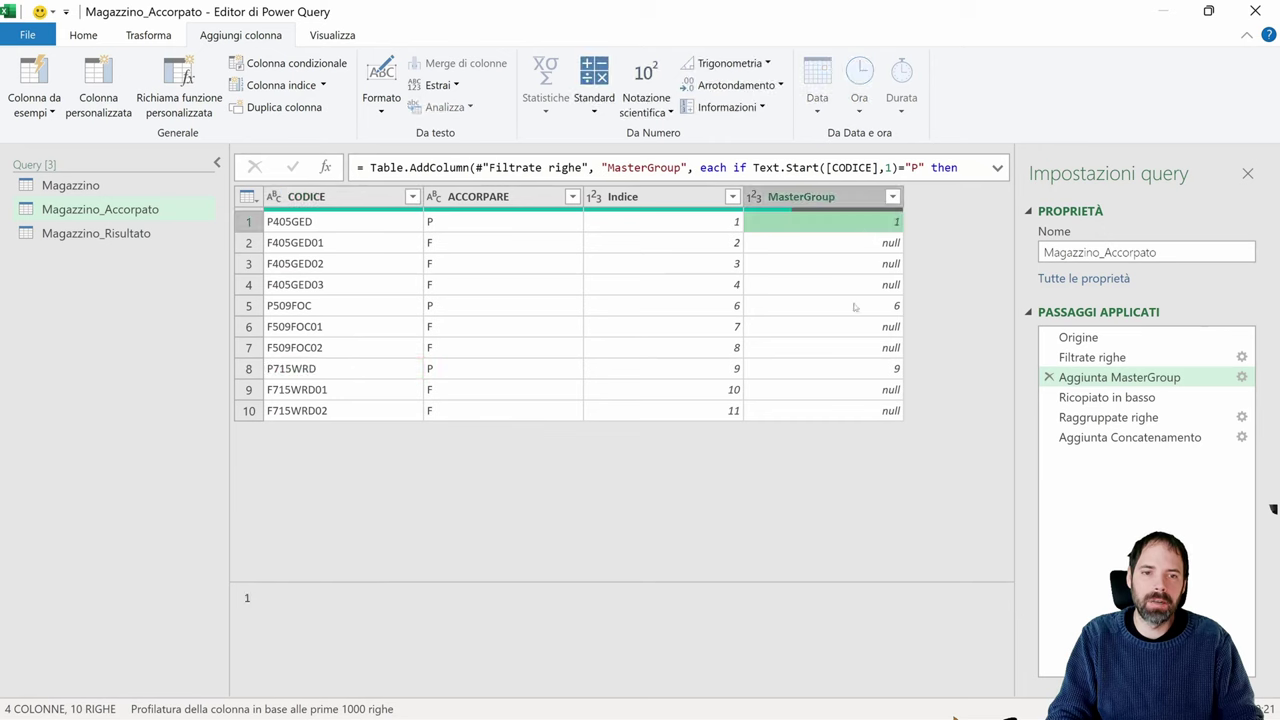
{"action": "left_click", "coordinate": [856, 306]}
{"action": "left_click", "coordinate": [867, 371]}
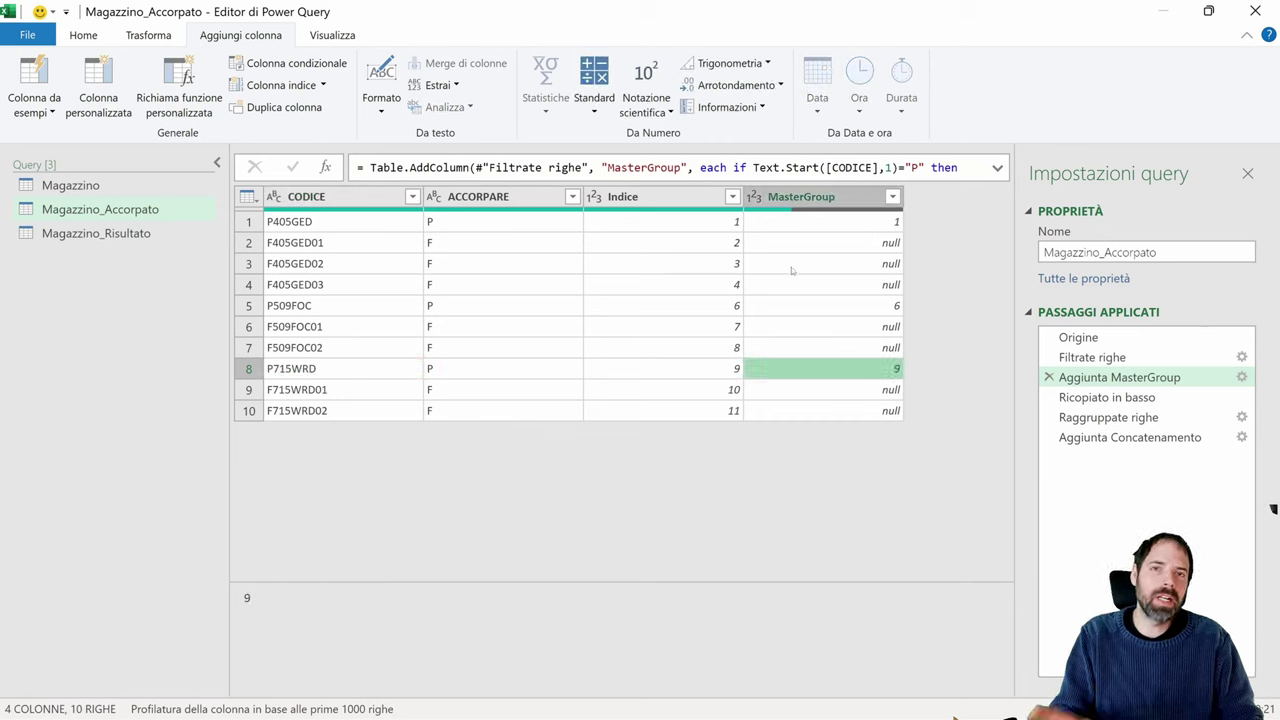
{"action": "left_click", "coordinate": [1075, 397]}
{"action": "left_click", "coordinate": [890, 224]}
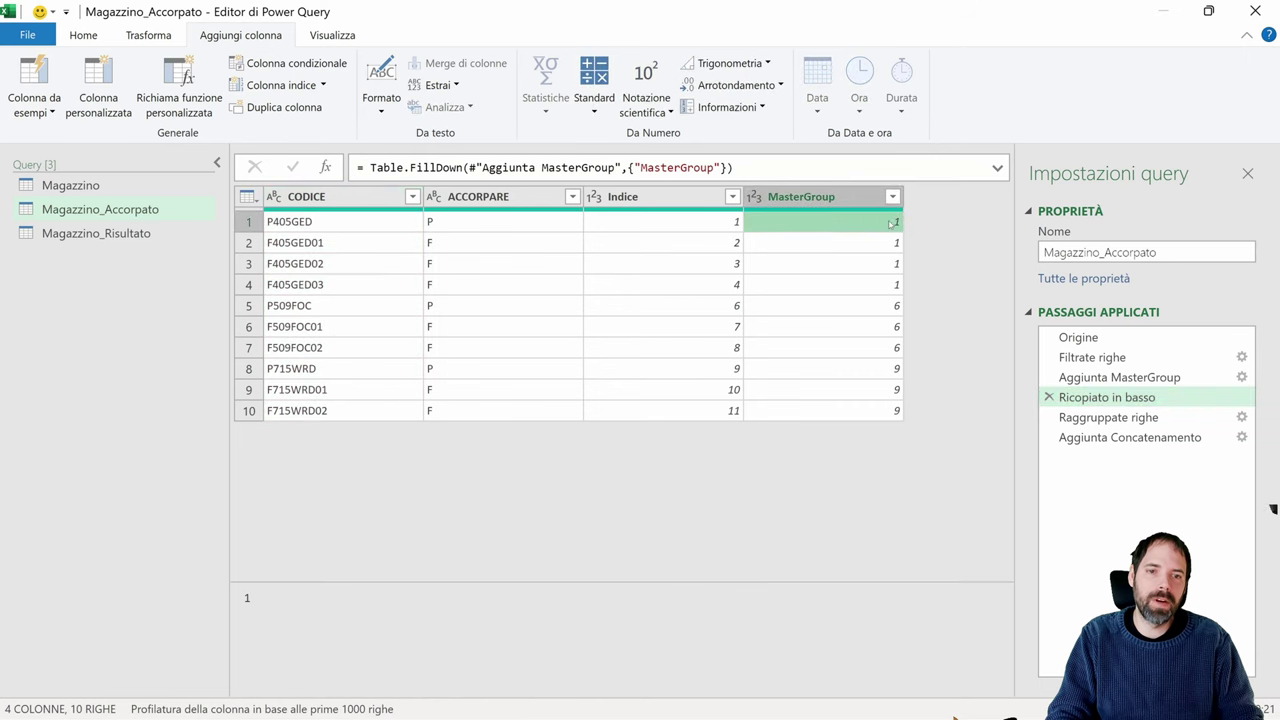
{"action": "left_click", "coordinate": [890, 242]}
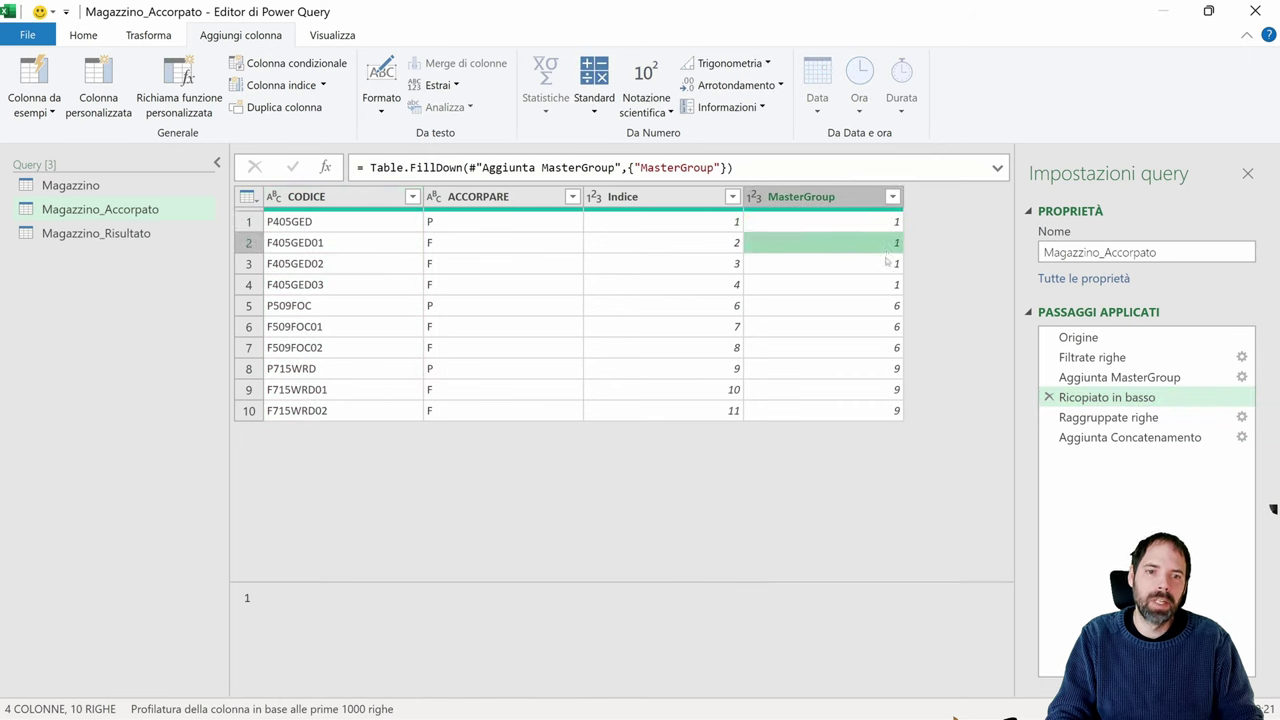
{"action": "left_click", "coordinate": [888, 264]}
{"action": "left_click", "coordinate": [889, 285]}
{"action": "left_click", "coordinate": [887, 242]}
{"action": "left_click", "coordinate": [890, 265]}
{"action": "left_click", "coordinate": [890, 286]}
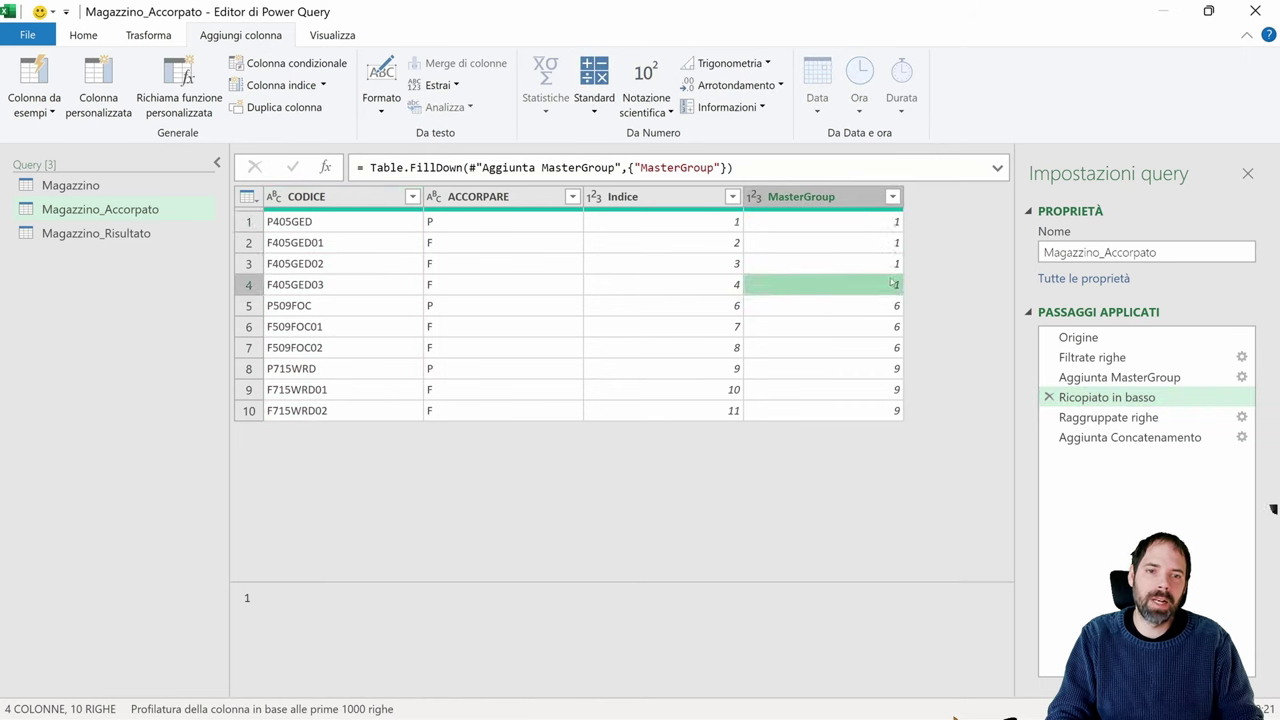
{"action": "left_click", "coordinate": [890, 226]}
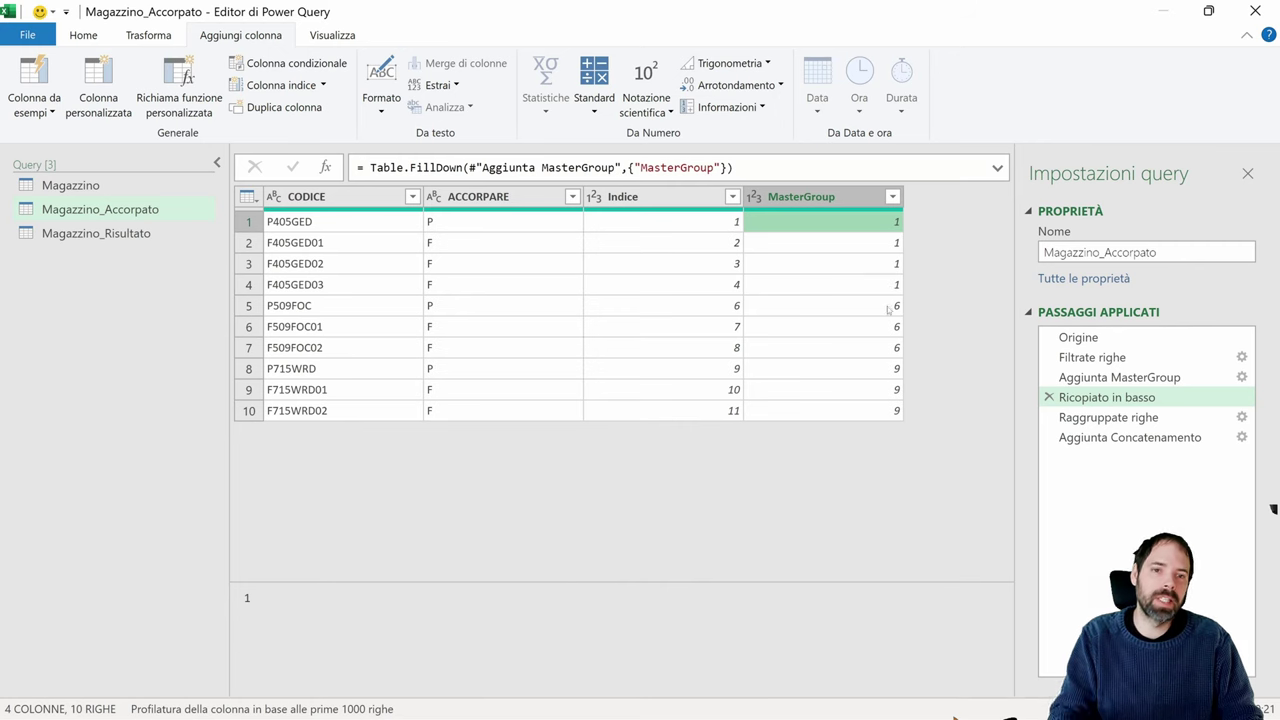
{"action": "left_click", "coordinate": [890, 305]}
{"action": "left_click", "coordinate": [890, 326]}
{"action": "left_click", "coordinate": [890, 347]}
{"action": "left_click", "coordinate": [890, 368]}
{"action": "left_click", "coordinate": [890, 389]}
{"action": "left_click", "coordinate": [890, 410]}
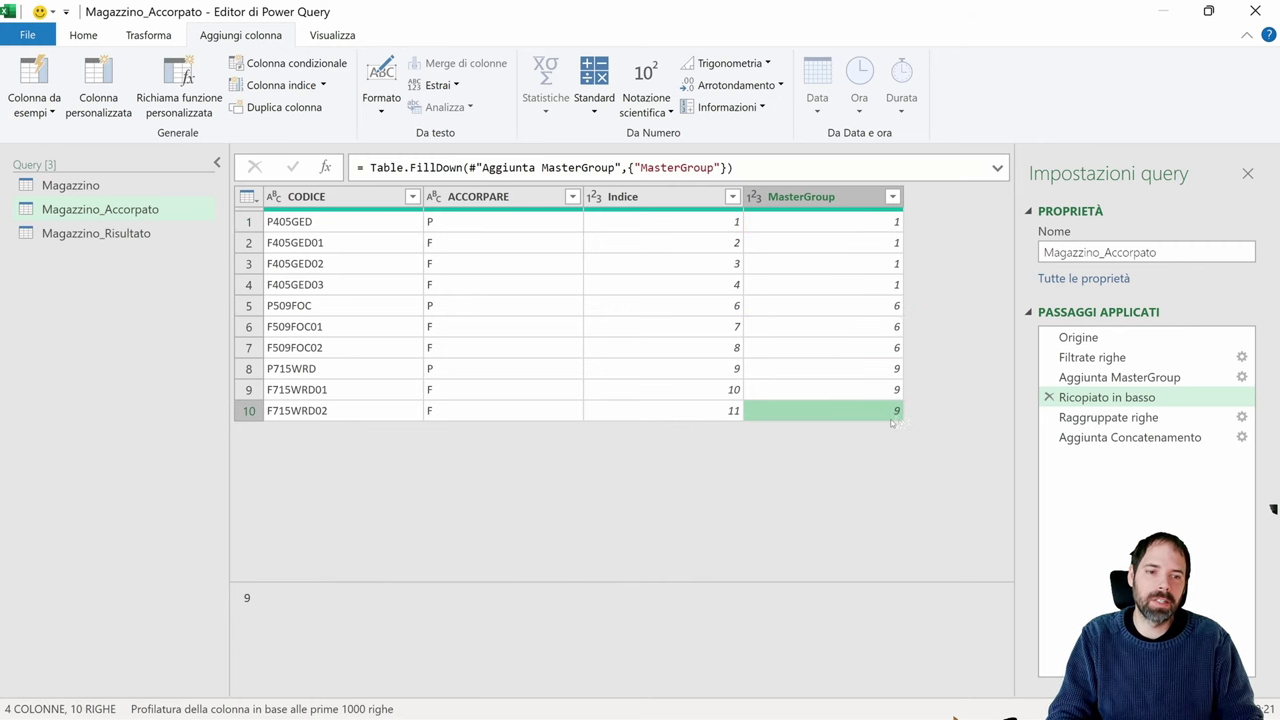
{"action": "left_click", "coordinate": [1099, 379]}
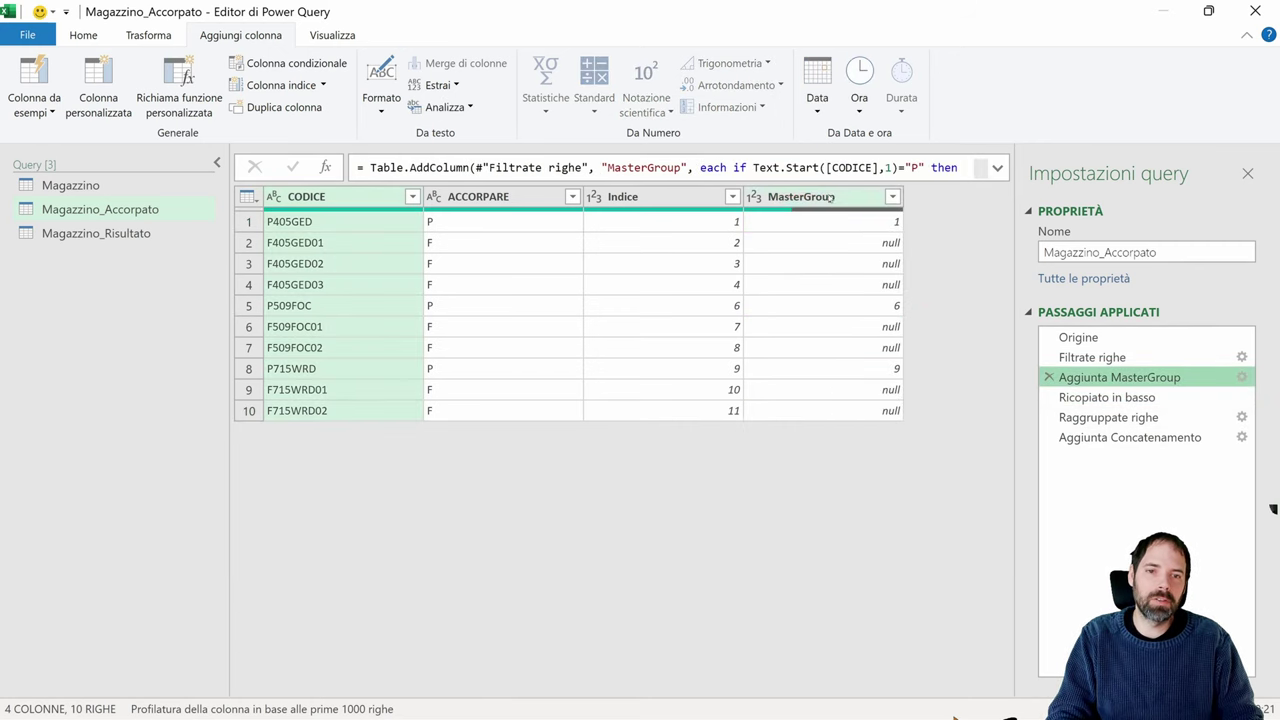
{"action": "left_click", "coordinate": [826, 197]}
Step: Fill the MasterGroup column down with Riempimento > In basso
{"action": "right_click", "coordinate": [828, 197]}
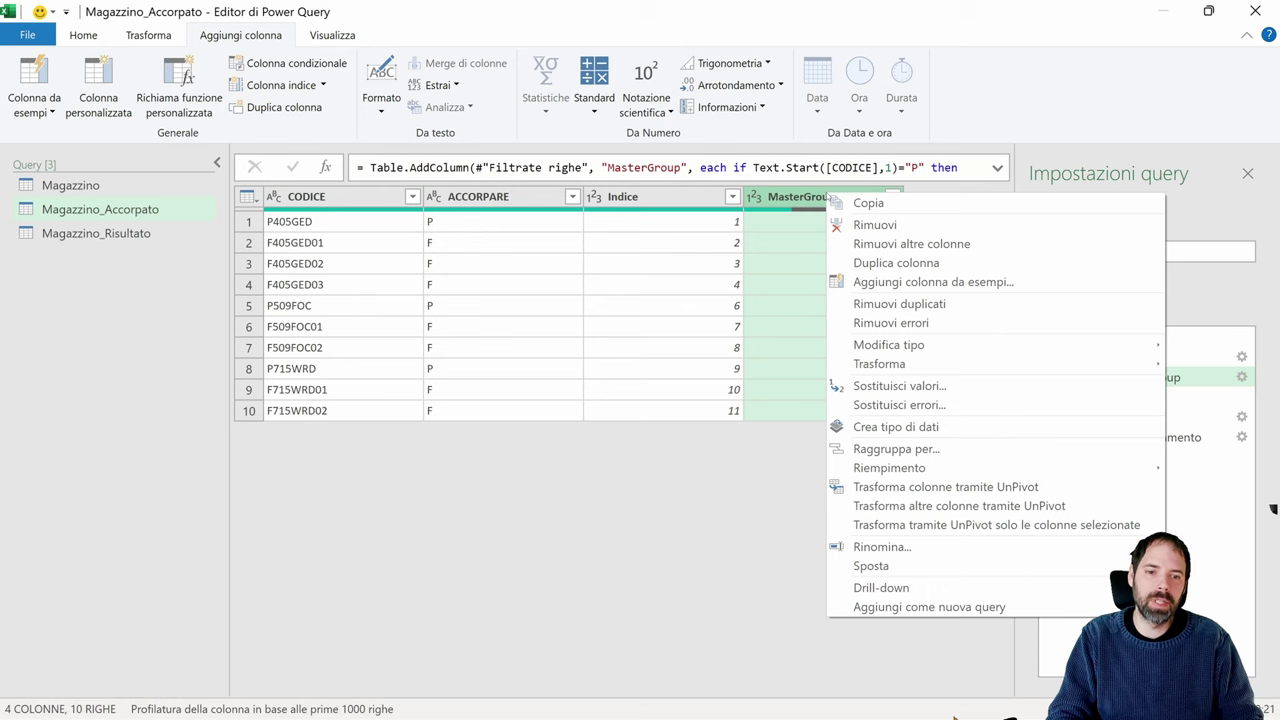
{"action": "mouse_move", "coordinate": [910, 469]}
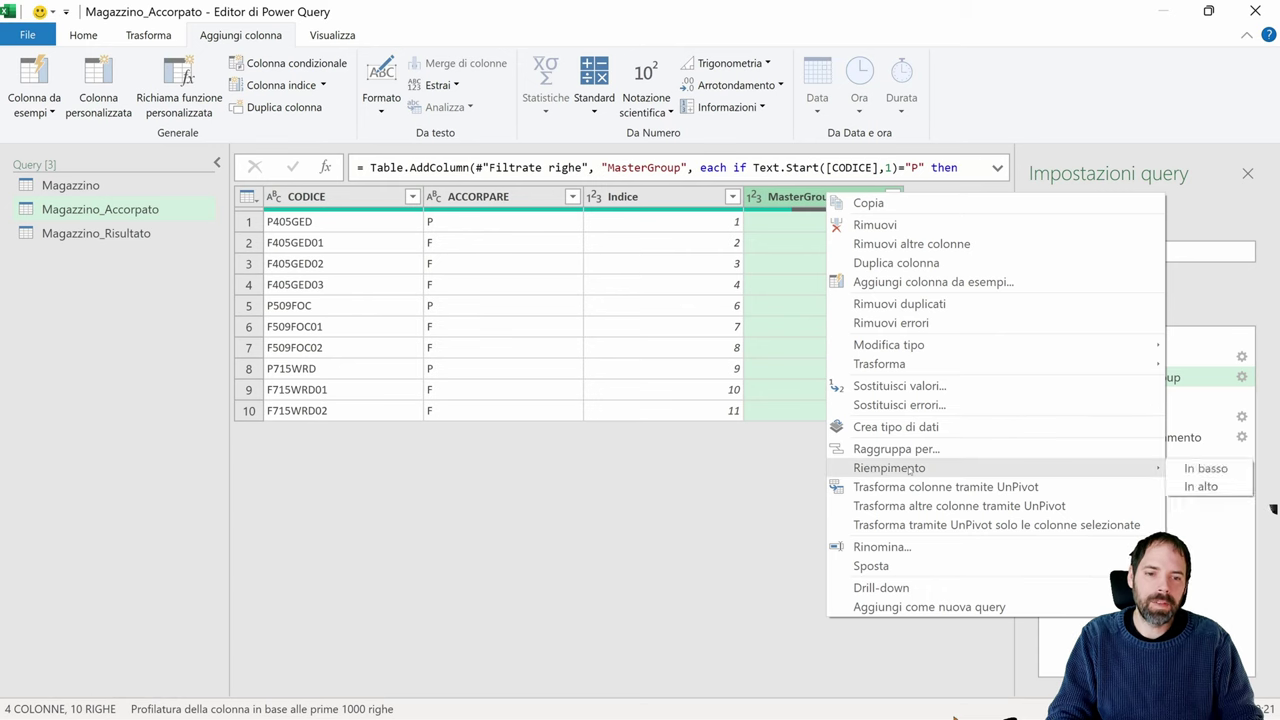
{"action": "left_click", "coordinate": [1206, 468]}
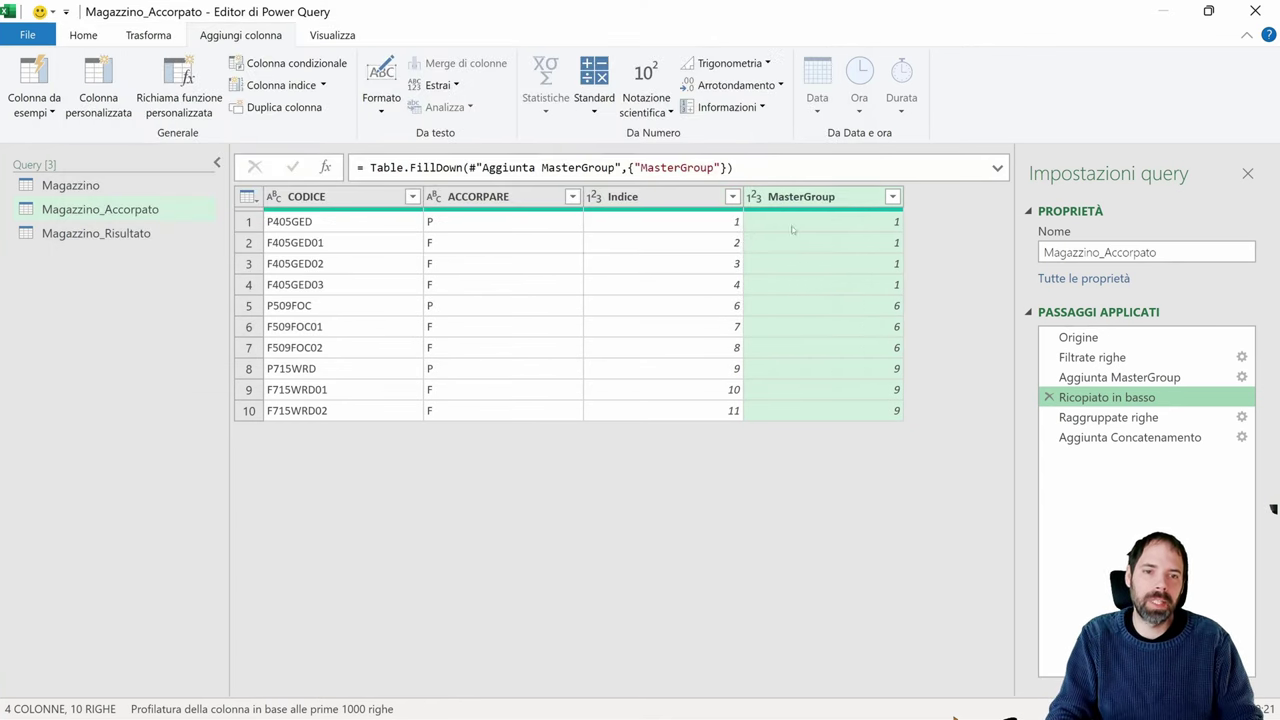
Step: Check group 1's filled-down MasterGroup values and the records of rows 1 and 4
{"action": "left_click", "coordinate": [885, 222]}
{"action": "left_click", "coordinate": [885, 242]}
{"action": "left_click", "coordinate": [882, 263]}
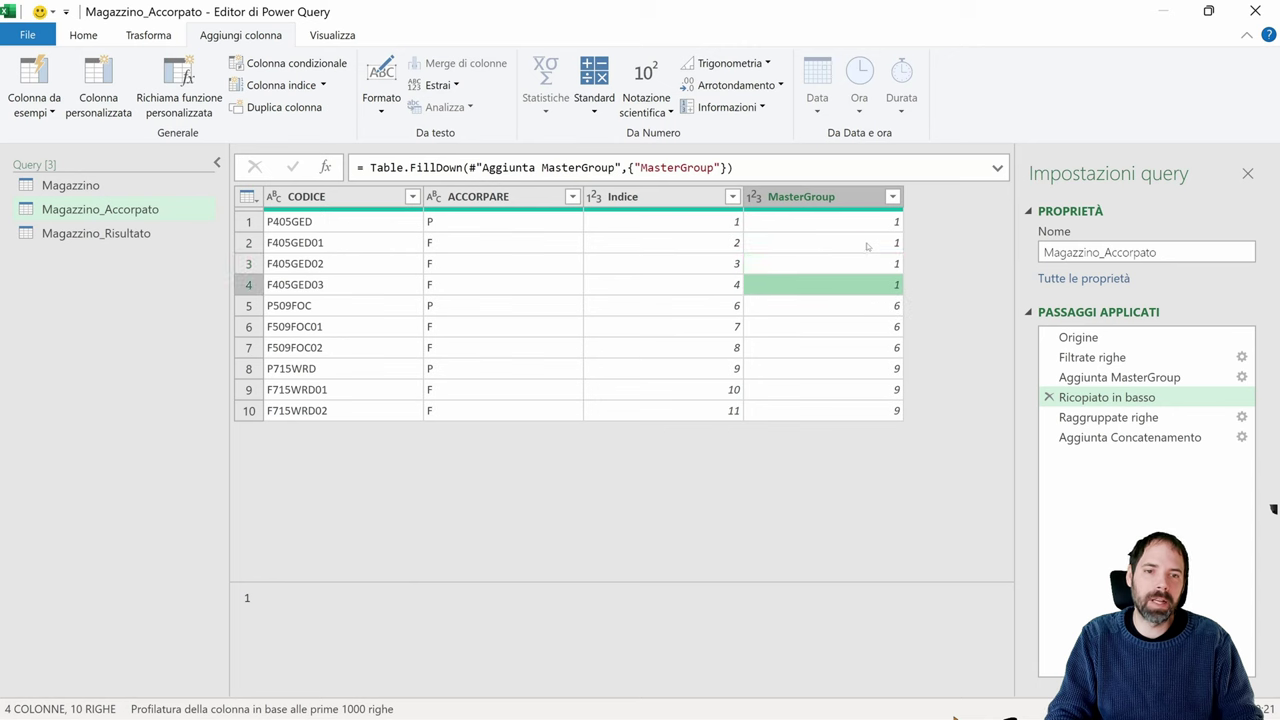
{"action": "left_click", "coordinate": [858, 222]}
{"action": "left_click", "coordinate": [250, 221]}
{"action": "left_click", "coordinate": [249, 284]}
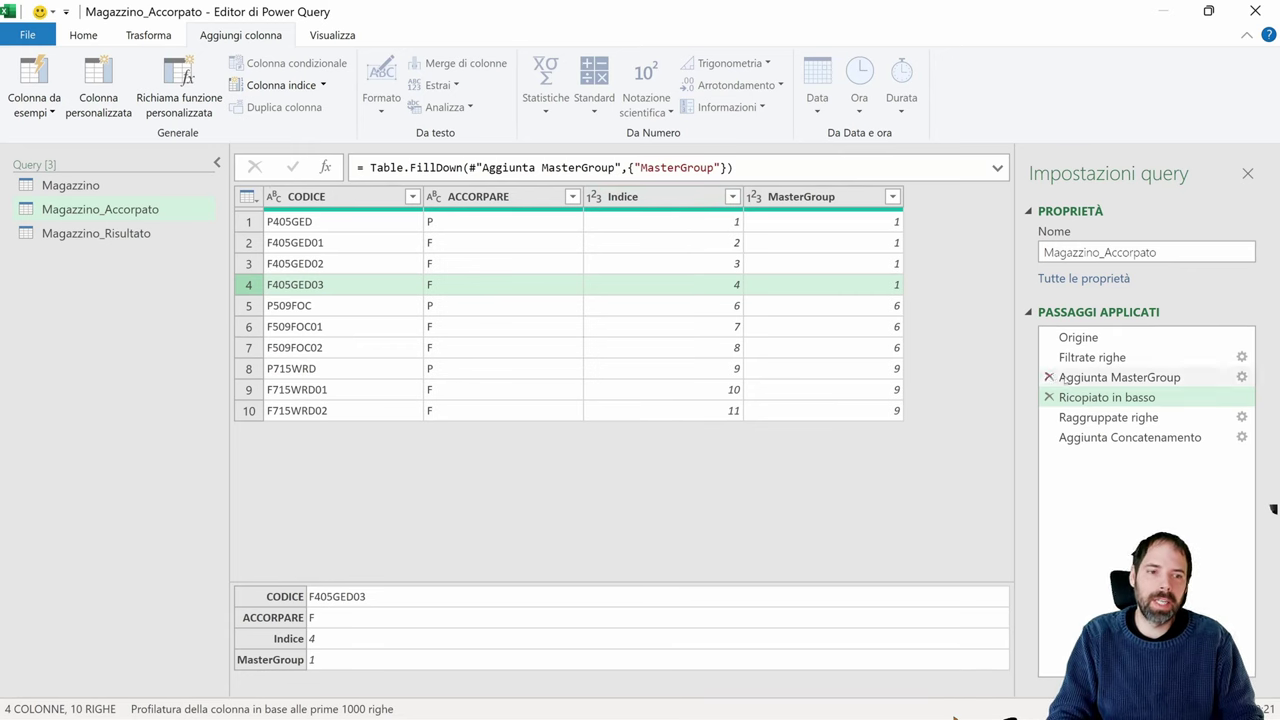
Step: Select the Ricopiato in basso step and the MasterGroup column on the Home tab
{"action": "left_click", "coordinate": [1110, 398]}
{"action": "left_click", "coordinate": [152, 36]}
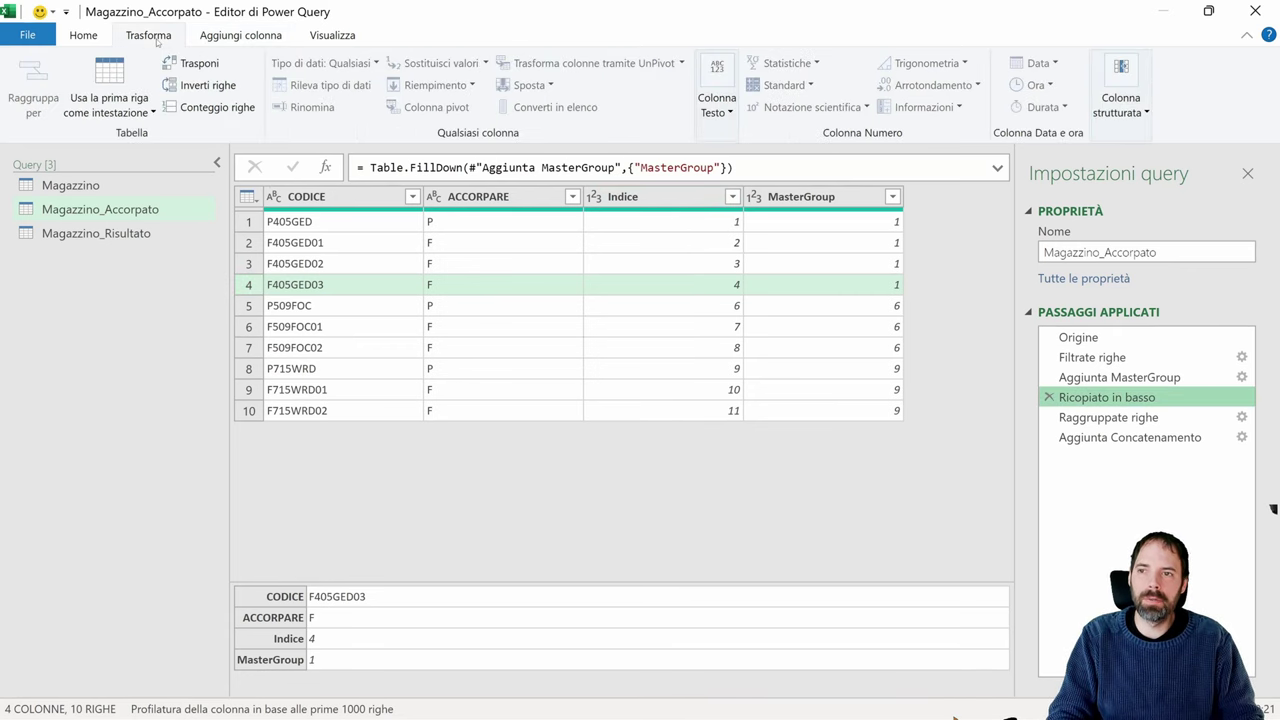
{"action": "left_click", "coordinate": [83, 35]}
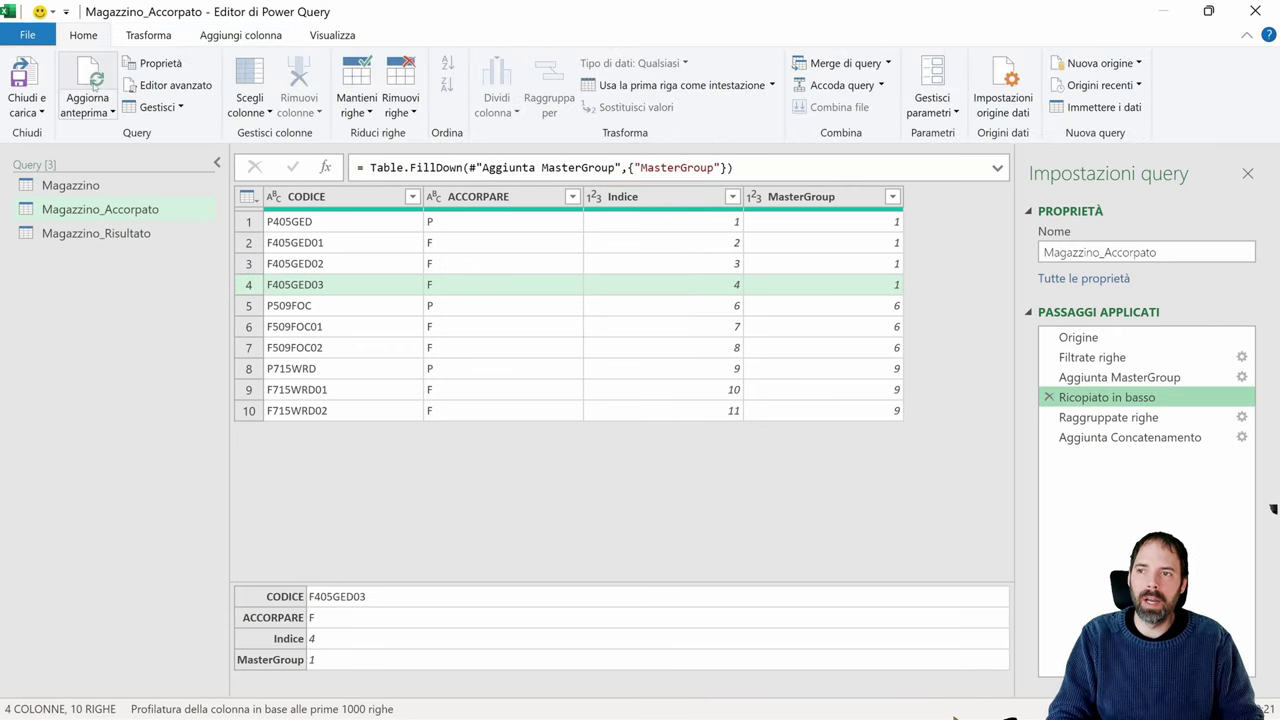
{"action": "left_click", "coordinate": [350, 222]}
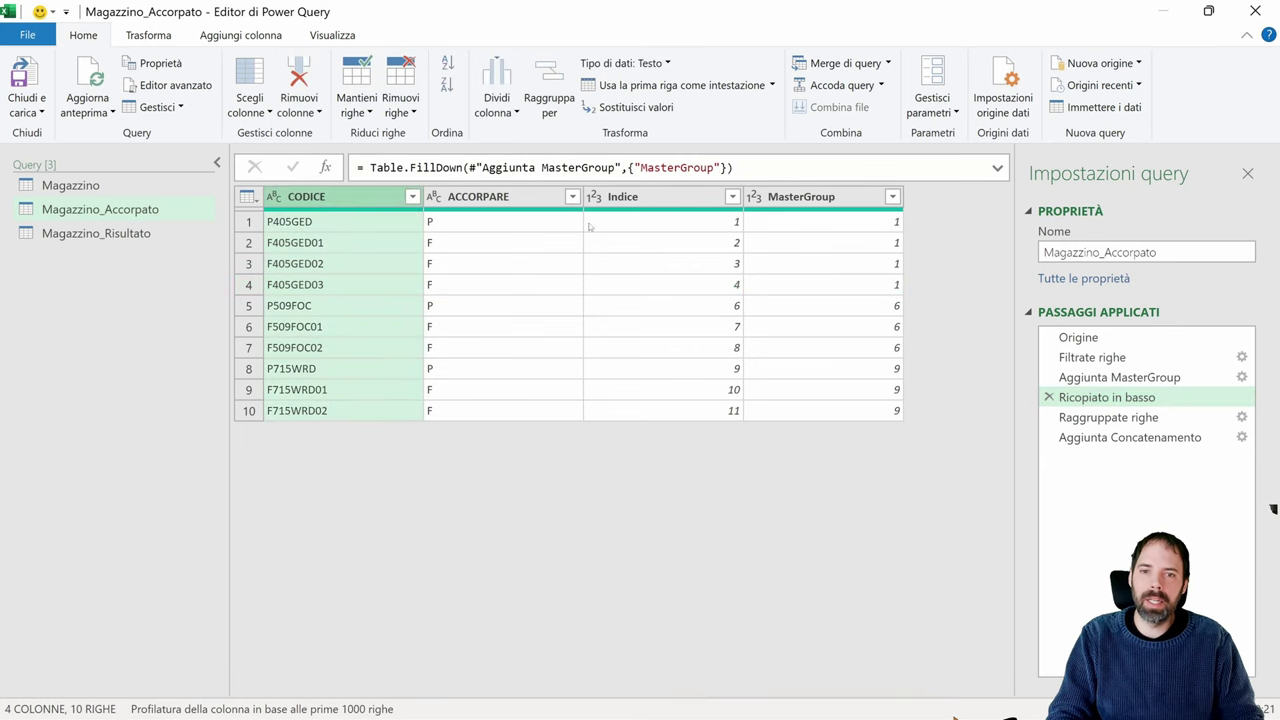
{"action": "left_click", "coordinate": [821, 210]}
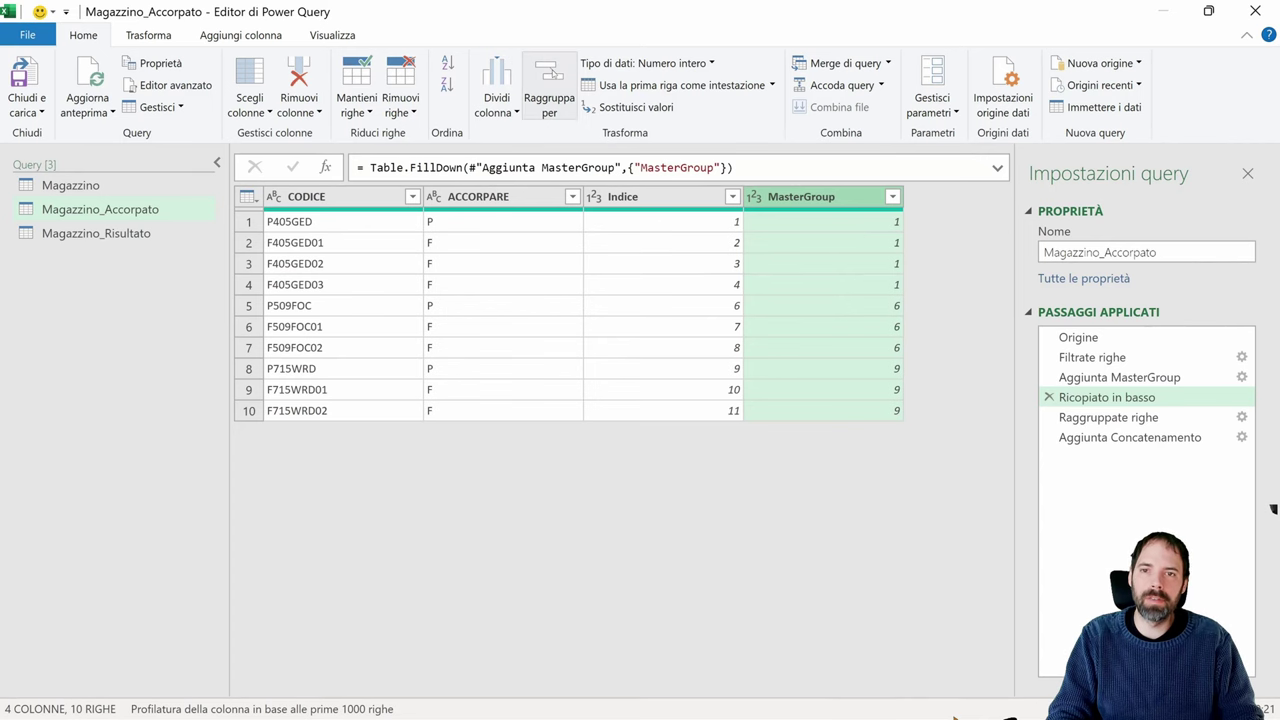
Step: Start Raggruppa per, cancel the Inserisci passaggio prompt, and open the Raggruppate righe settings
{"action": "left_click", "coordinate": [549, 97]}
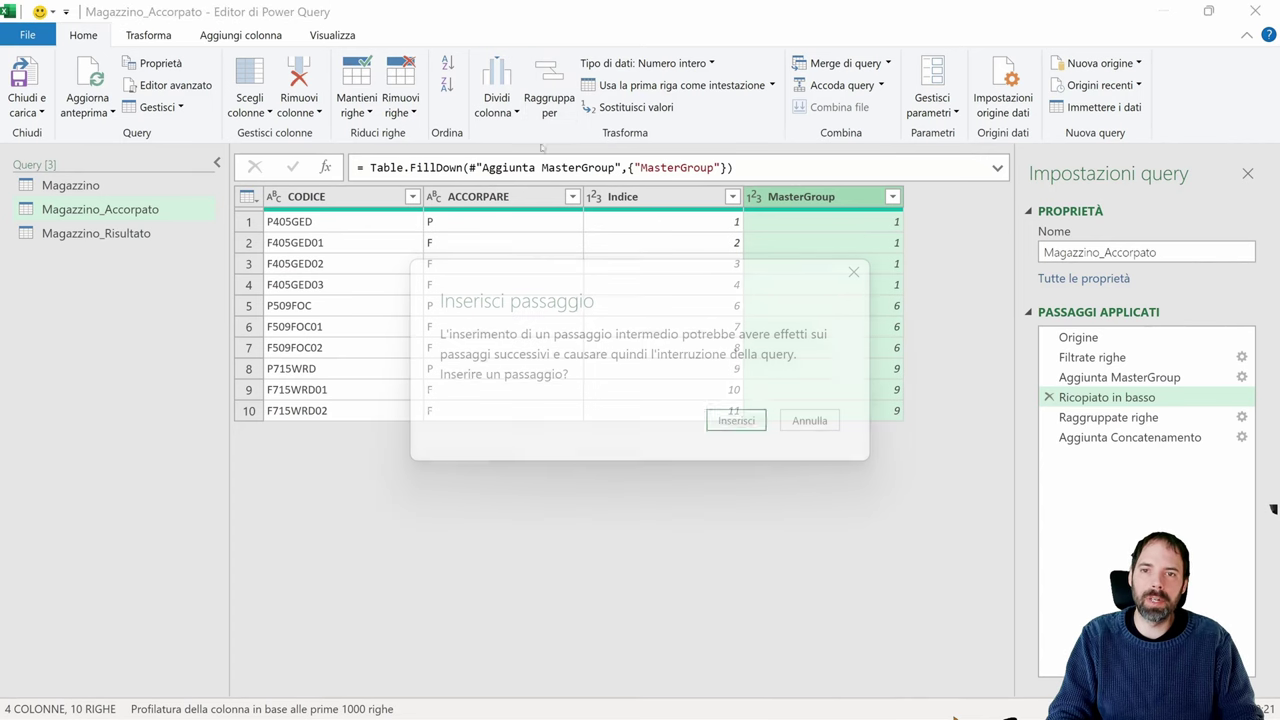
{"action": "left_click", "coordinate": [830, 424]}
{"action": "left_click", "coordinate": [1108, 417]}
{"action": "left_click", "coordinate": [1241, 417]}
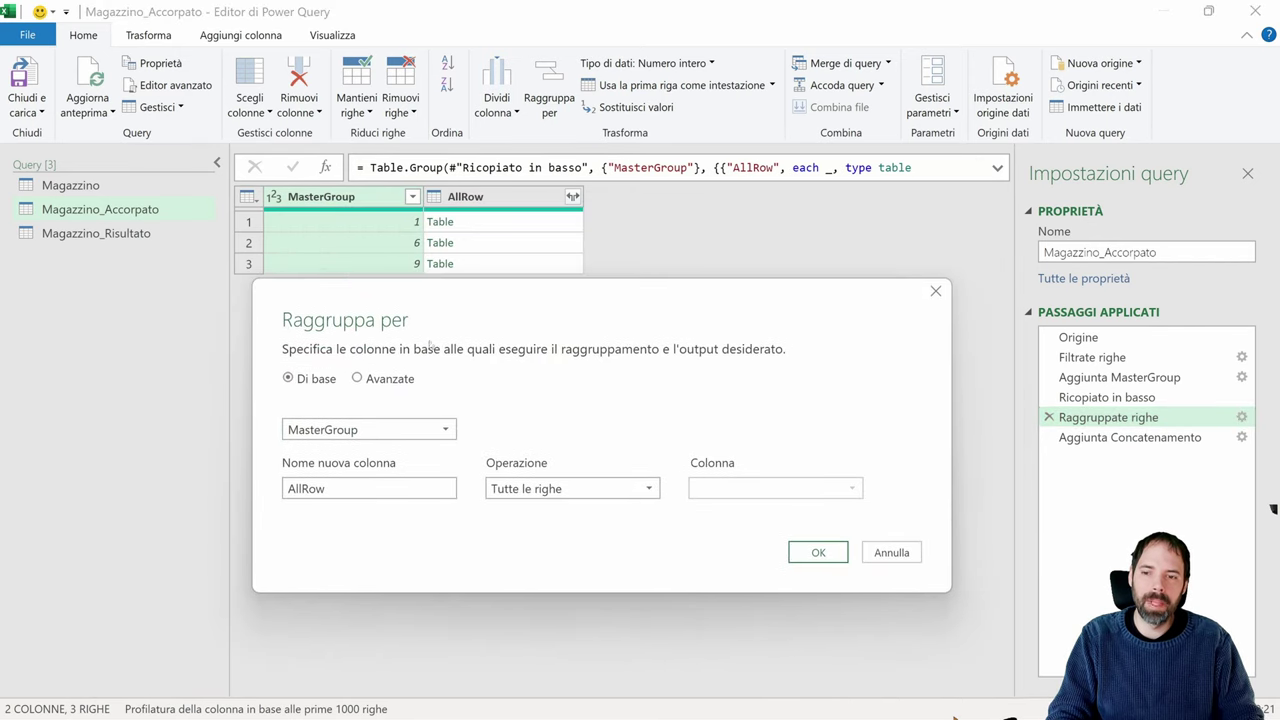
Step: Review the AllRow column name and Tutte le righe operation, then confirm the grouping unchanged
{"action": "left_click_drag", "start_coordinate": [363, 488], "coordinate": [248, 492]}
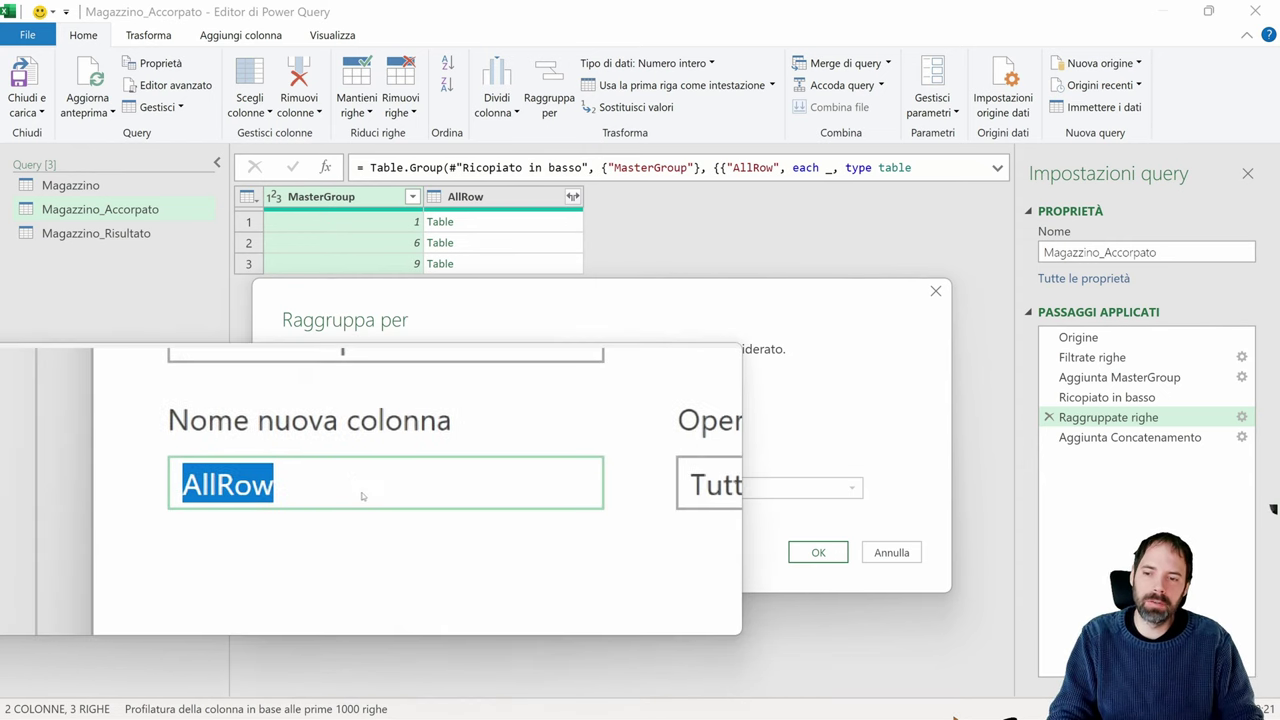
{"action": "left_click", "coordinate": [350, 487]}
{"action": "left_click_drag", "start_coordinate": [350, 487], "coordinate": [287, 494]}
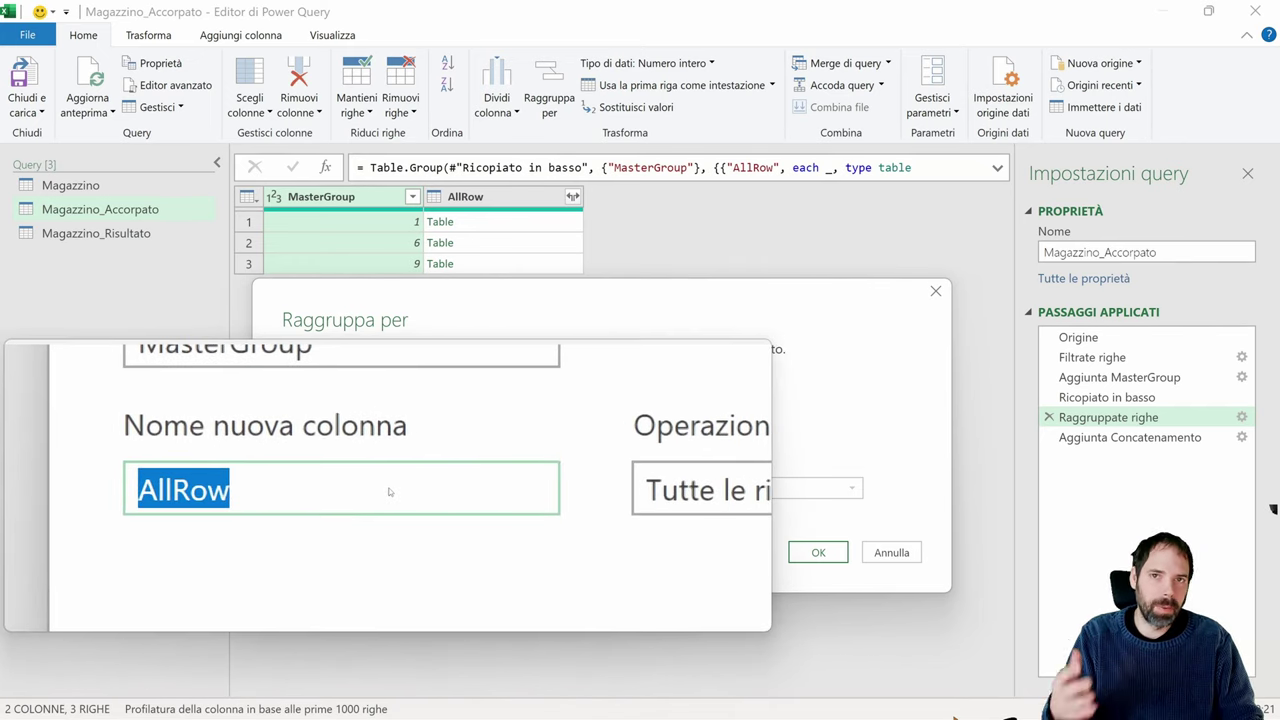
{"action": "left_click", "coordinate": [530, 488]}
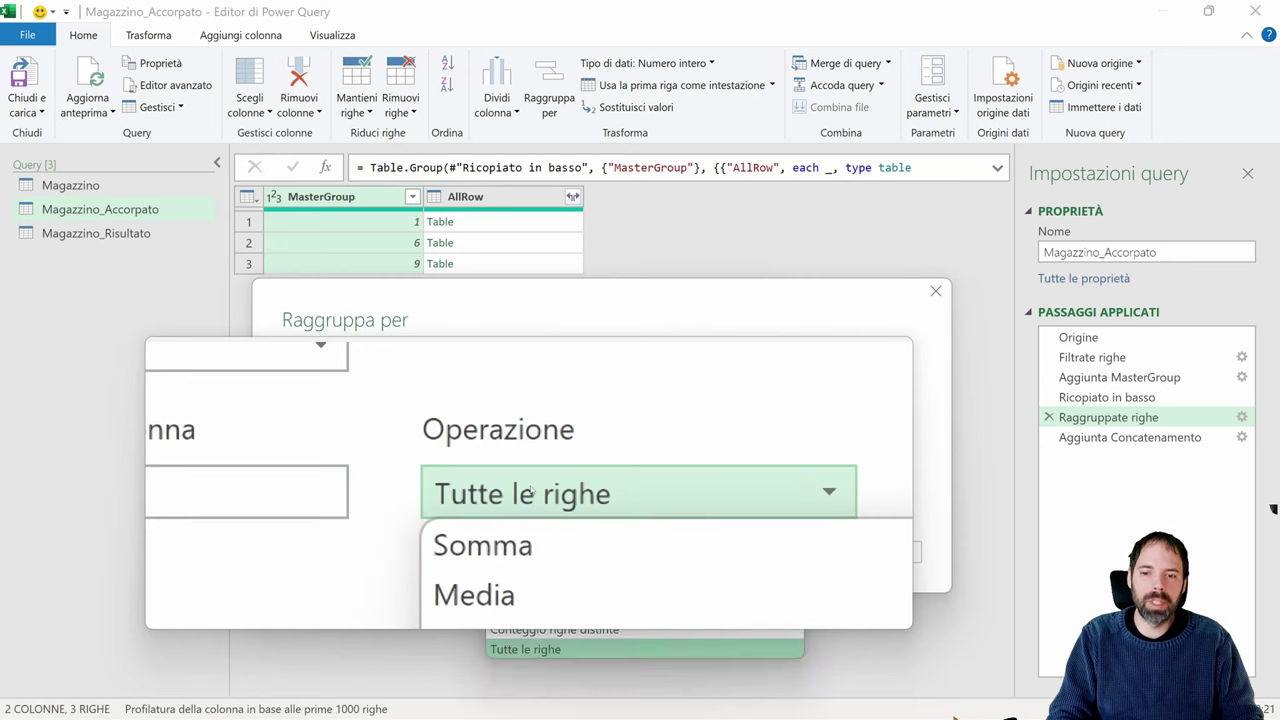
{"action": "left_click", "coordinate": [530, 488]}
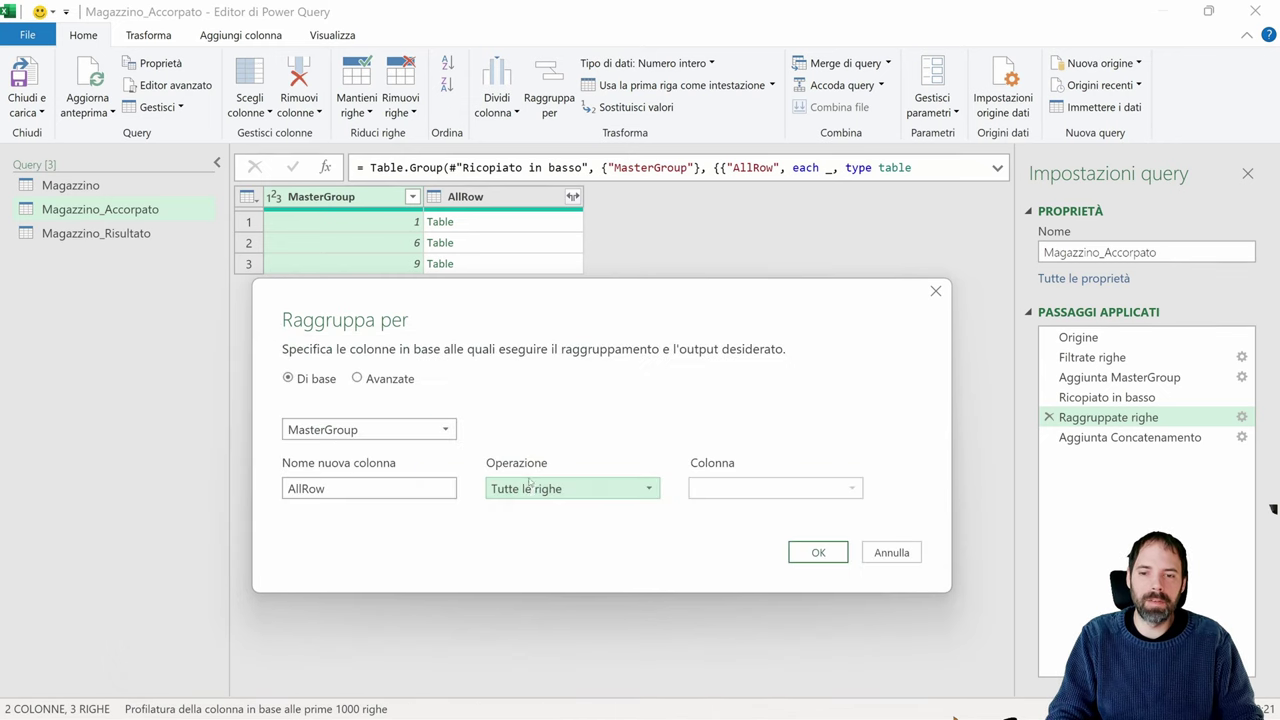
{"action": "left_click", "coordinate": [818, 552]}
Step: Inspect the grouped MasterGroup values 1, 6, 9 and preview group 1's nested rows
{"action": "left_click", "coordinate": [362, 221]}
{"action": "left_click", "coordinate": [360, 246]}
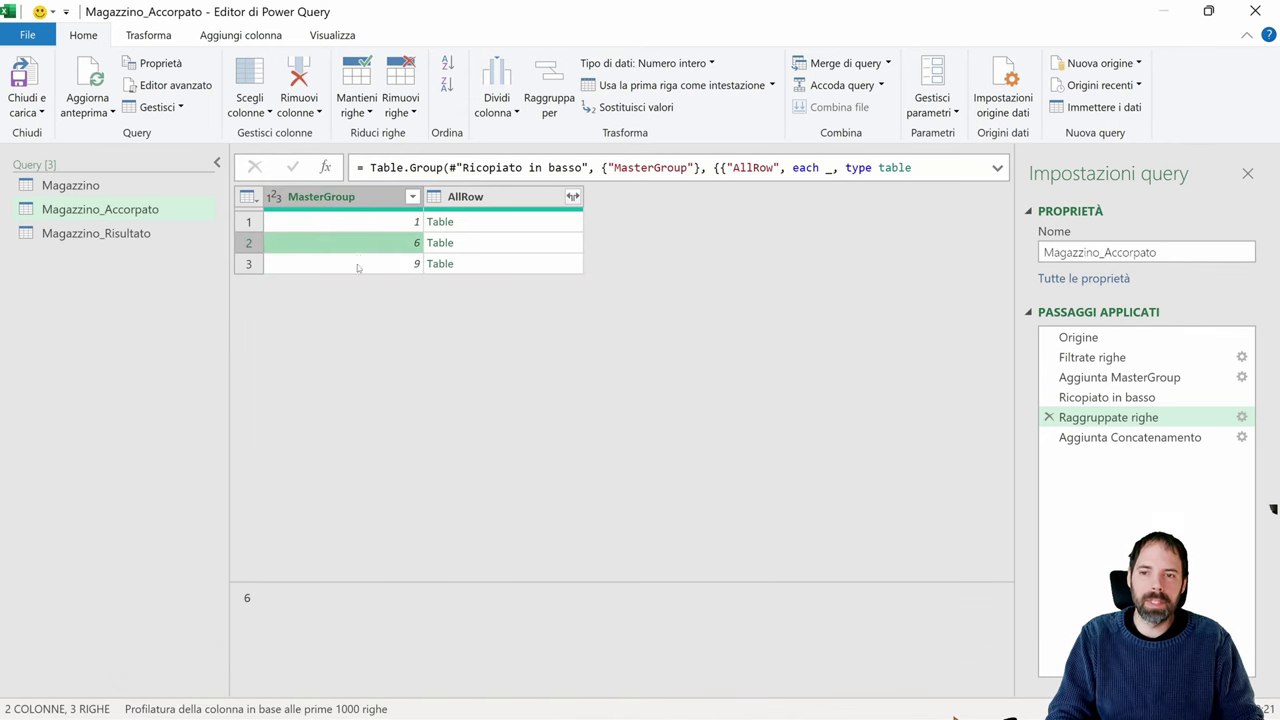
{"action": "left_click", "coordinate": [360, 268]}
{"action": "left_click", "coordinate": [362, 227]}
{"action": "left_click", "coordinate": [362, 252]}
{"action": "left_click", "coordinate": [360, 265]}
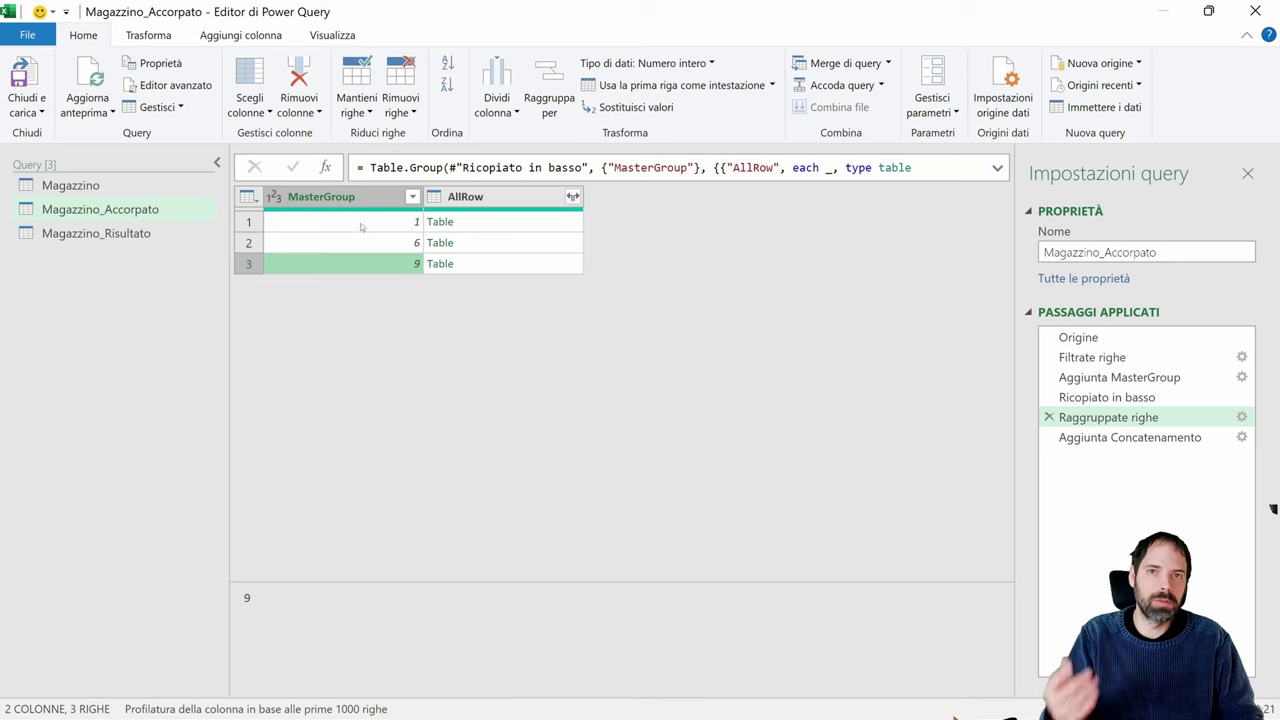
{"action": "left_click", "coordinate": [358, 221]}
{"action": "left_click", "coordinate": [495, 223]}
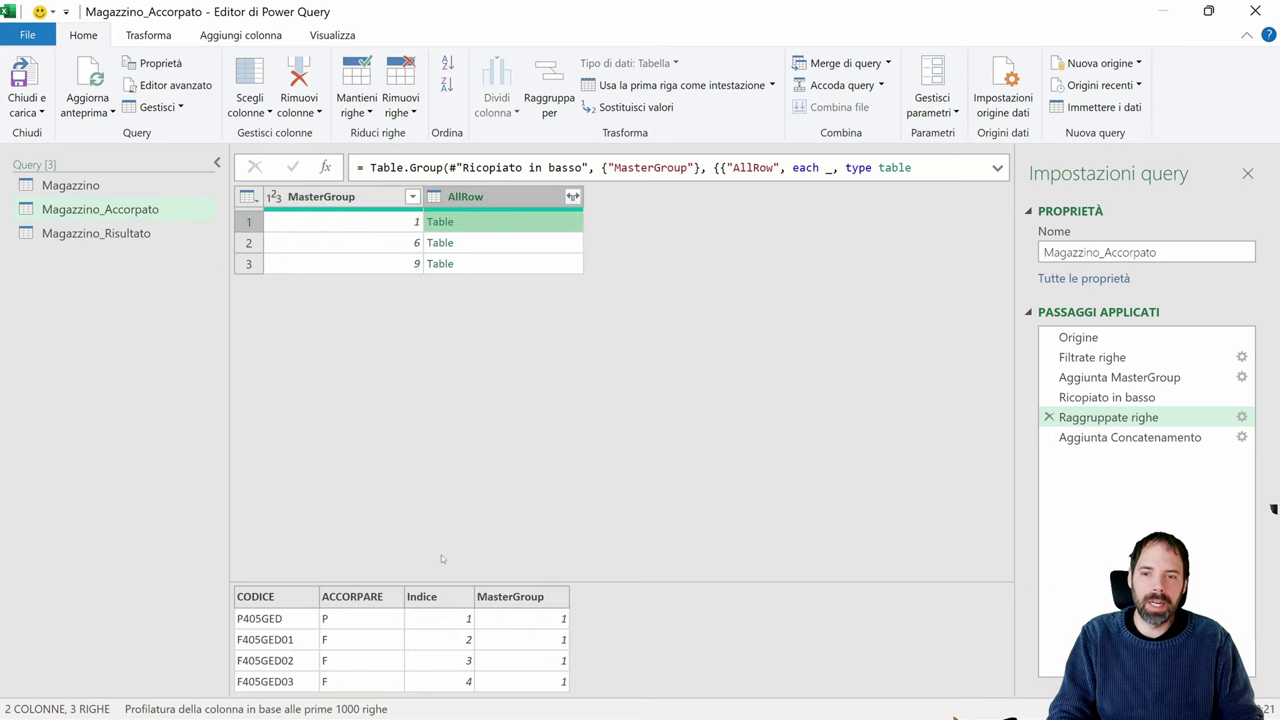
{"action": "left_click_drag", "start_coordinate": [430, 582], "coordinate": [431, 352]}
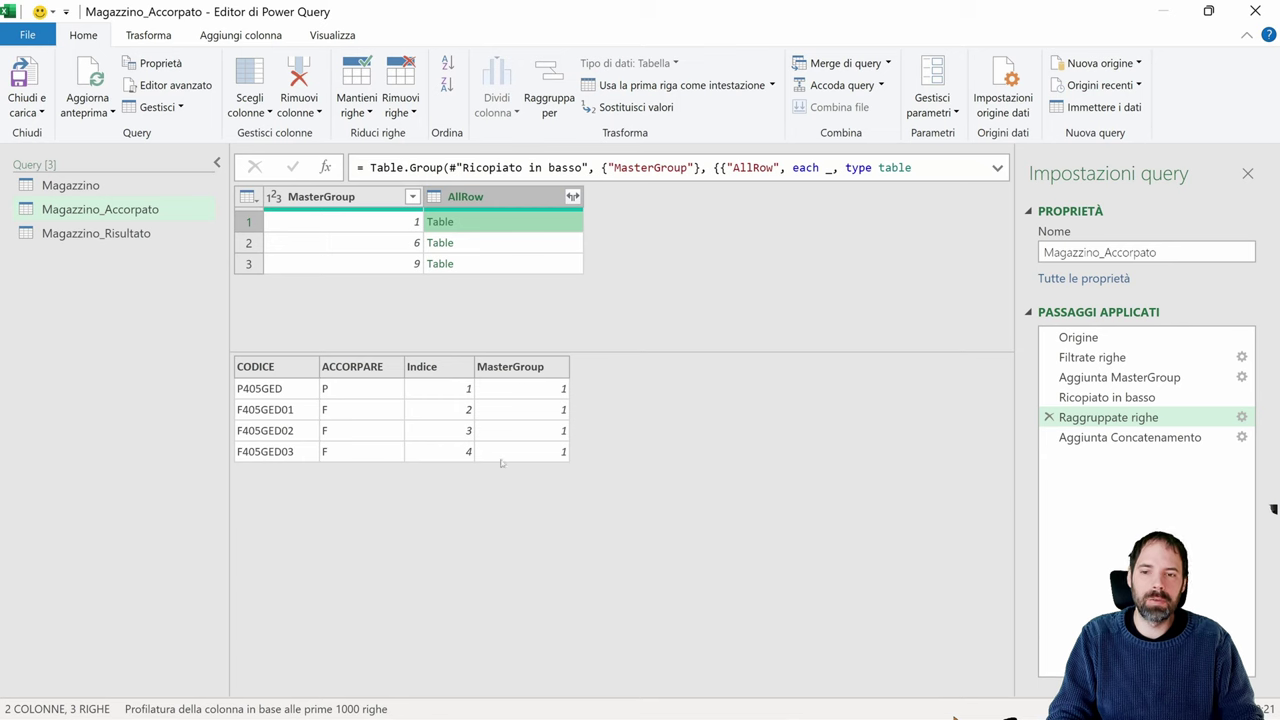
{"action": "left_click", "coordinate": [275, 397]}
{"action": "left_click", "coordinate": [503, 244]}
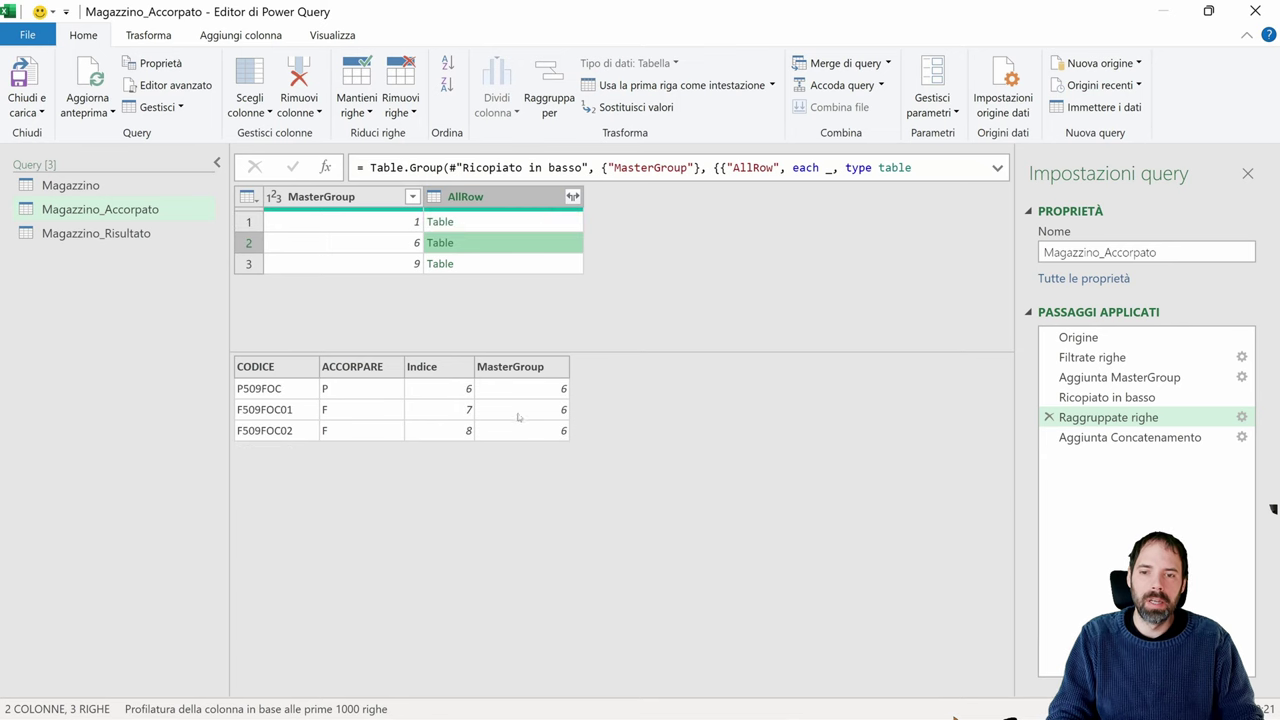
{"action": "left_click", "coordinate": [499, 262]}
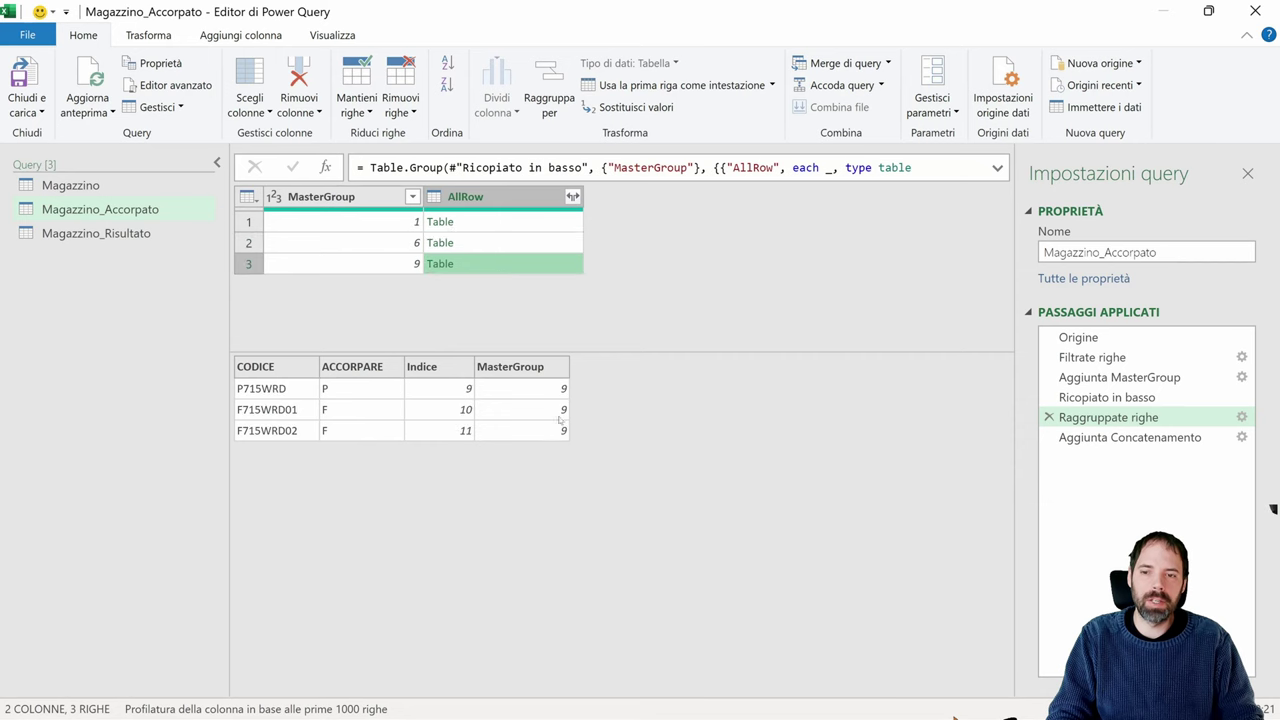
{"action": "left_click", "coordinate": [1107, 397]}
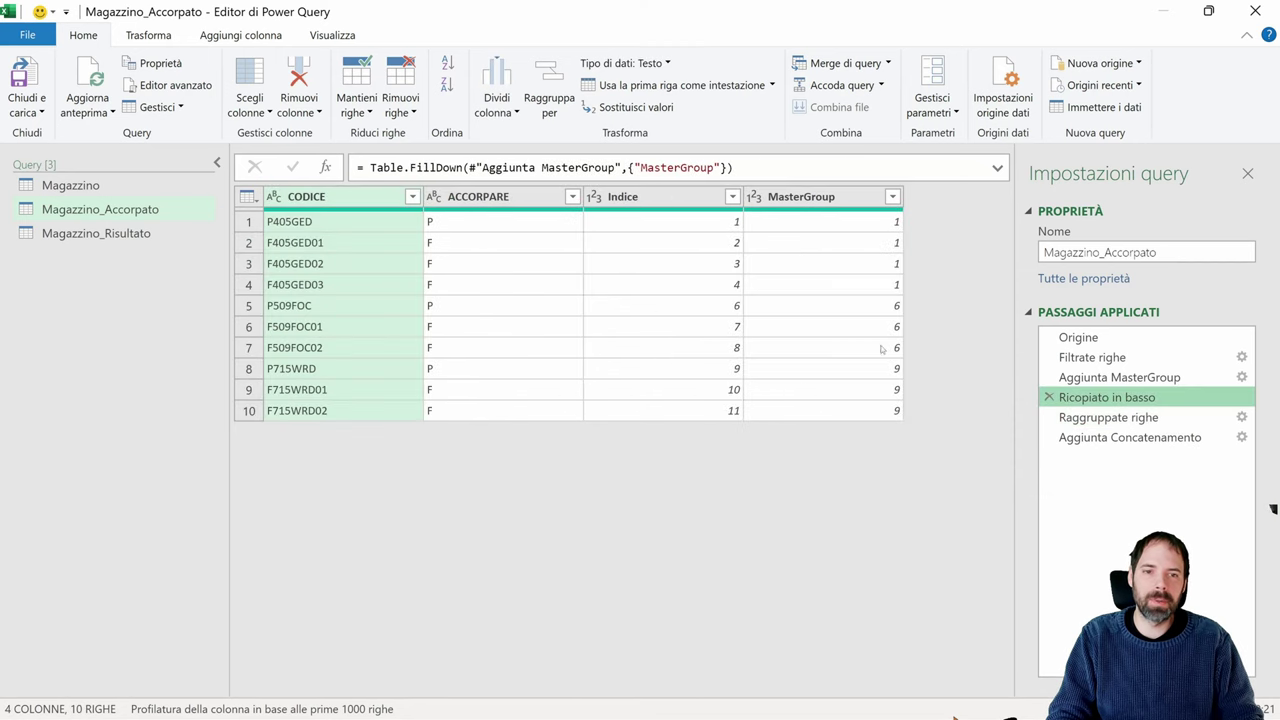
{"action": "left_click", "coordinate": [838, 200]}
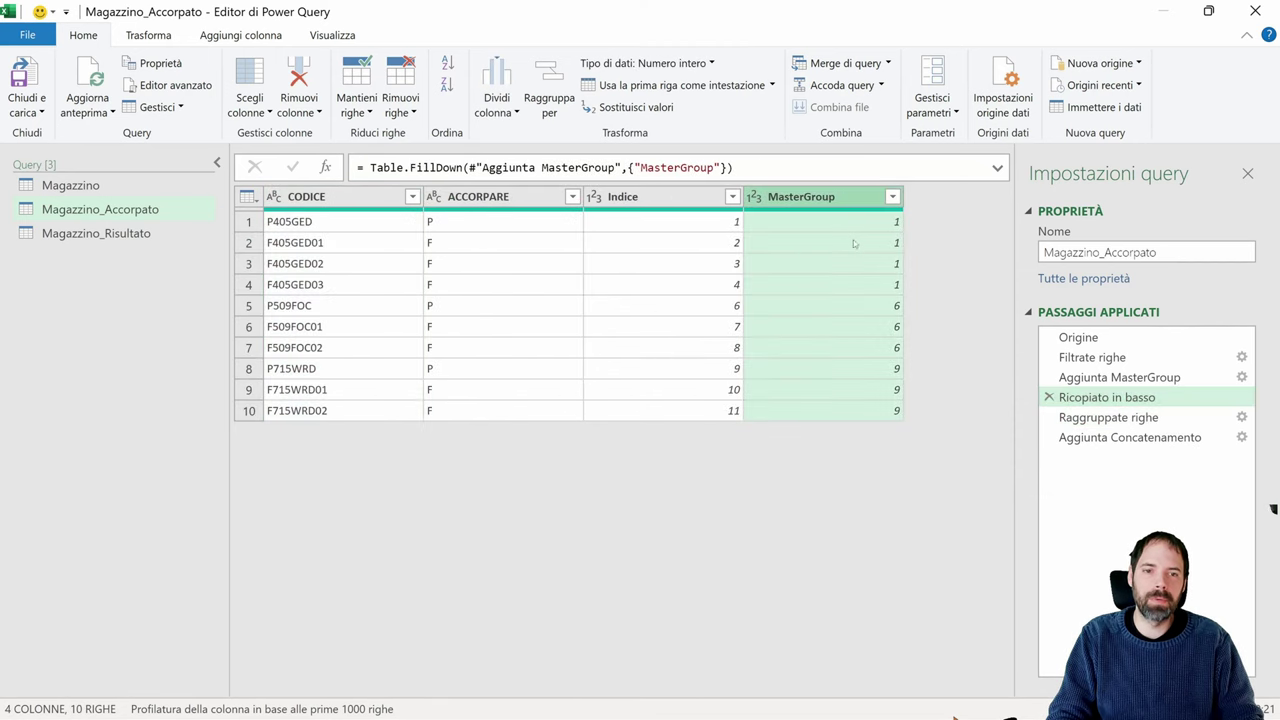
{"action": "left_click", "coordinate": [1108, 417]}
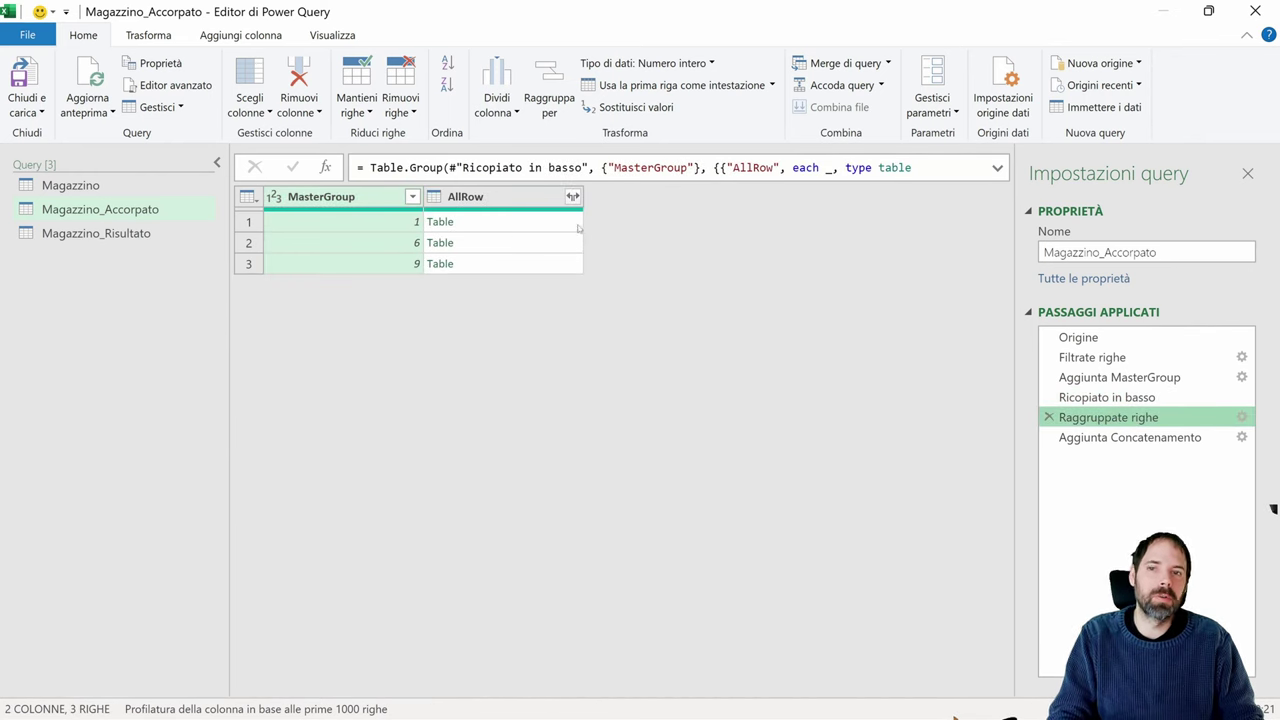
{"action": "left_click", "coordinate": [228, 34]}
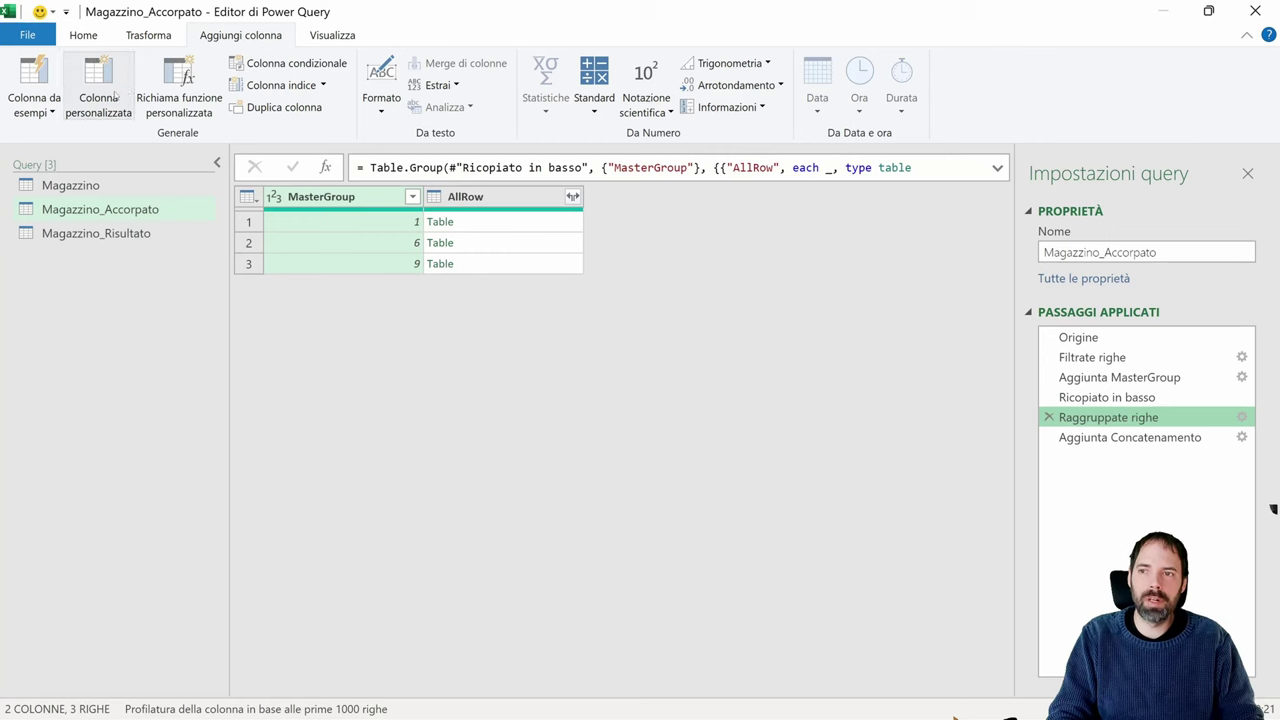
Step: Show the Aggiunta Concatenamento step, widen Lista, and enlarge row 1's value preview
{"action": "left_click", "coordinate": [1160, 437]}
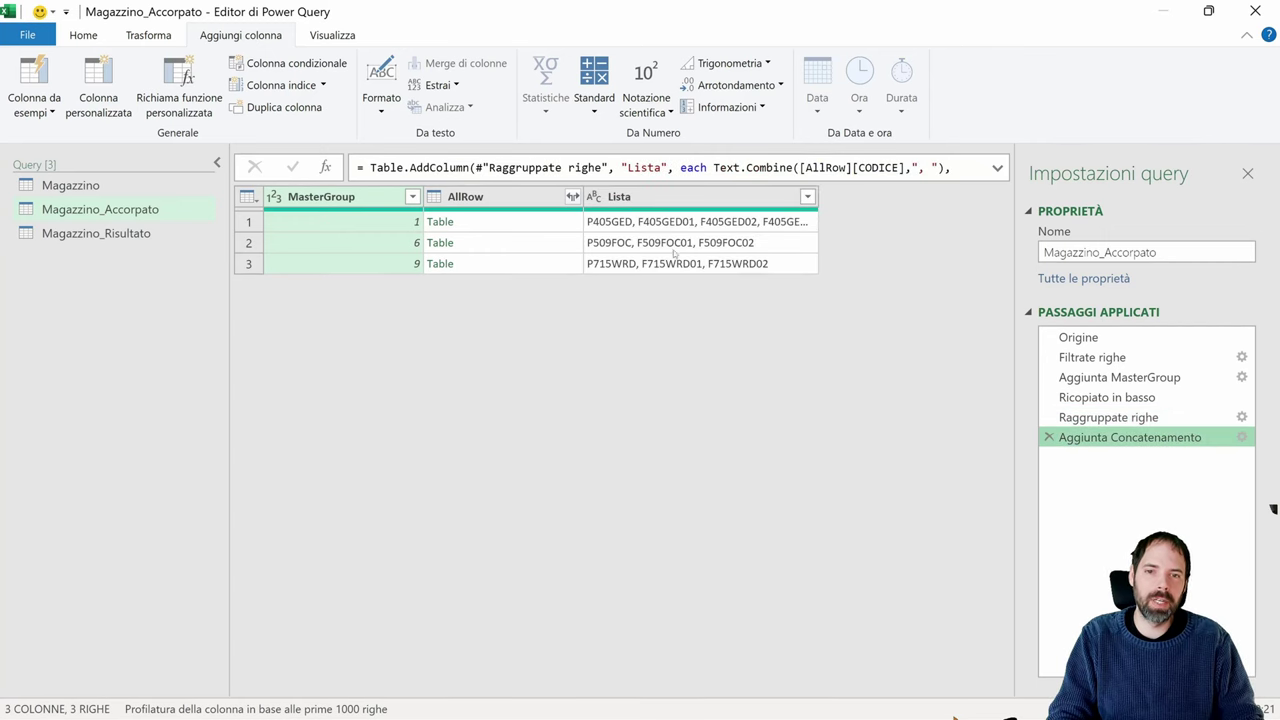
{"action": "left_click", "coordinate": [645, 224]}
{"action": "mouse_move", "coordinate": [882, 205]}
{"action": "left_mouse_down"}
{"action": "mouse_move", "coordinate": [997, 205]}
{"action": "mouse_move", "coordinate": [867, 200]}
{"action": "left_mouse_up"}
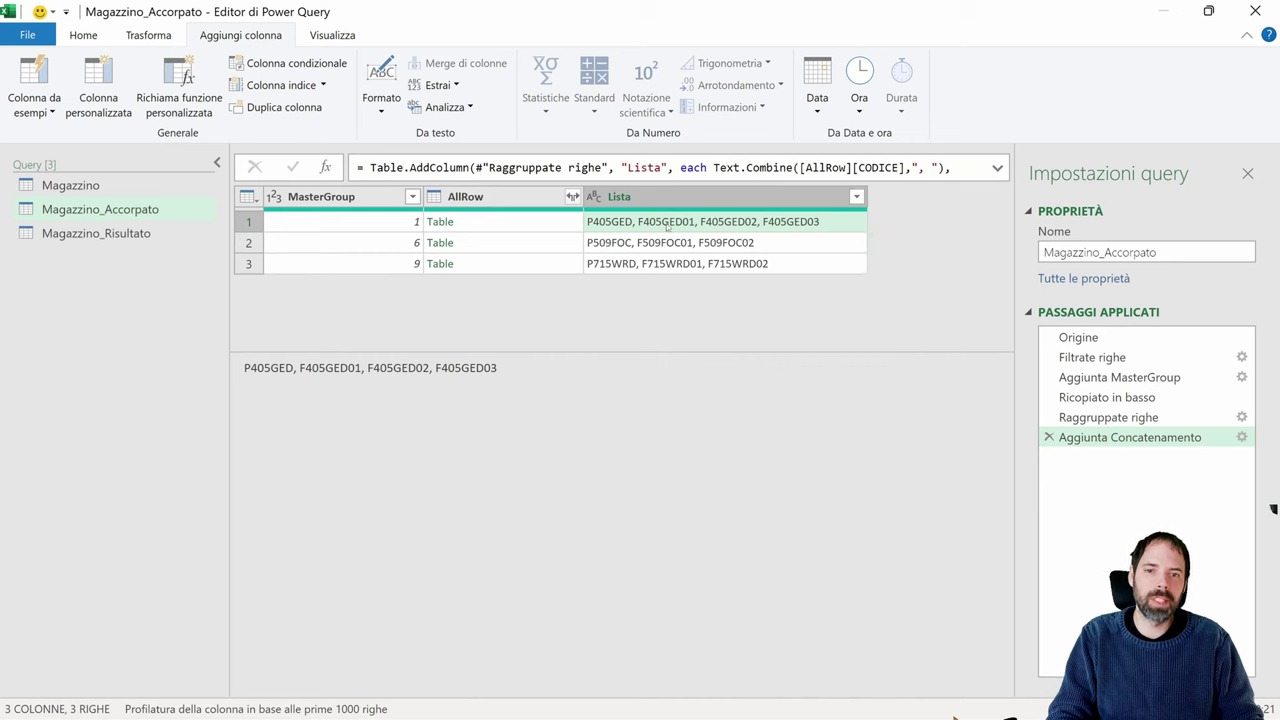
{"action": "left_click", "coordinate": [510, 220]}
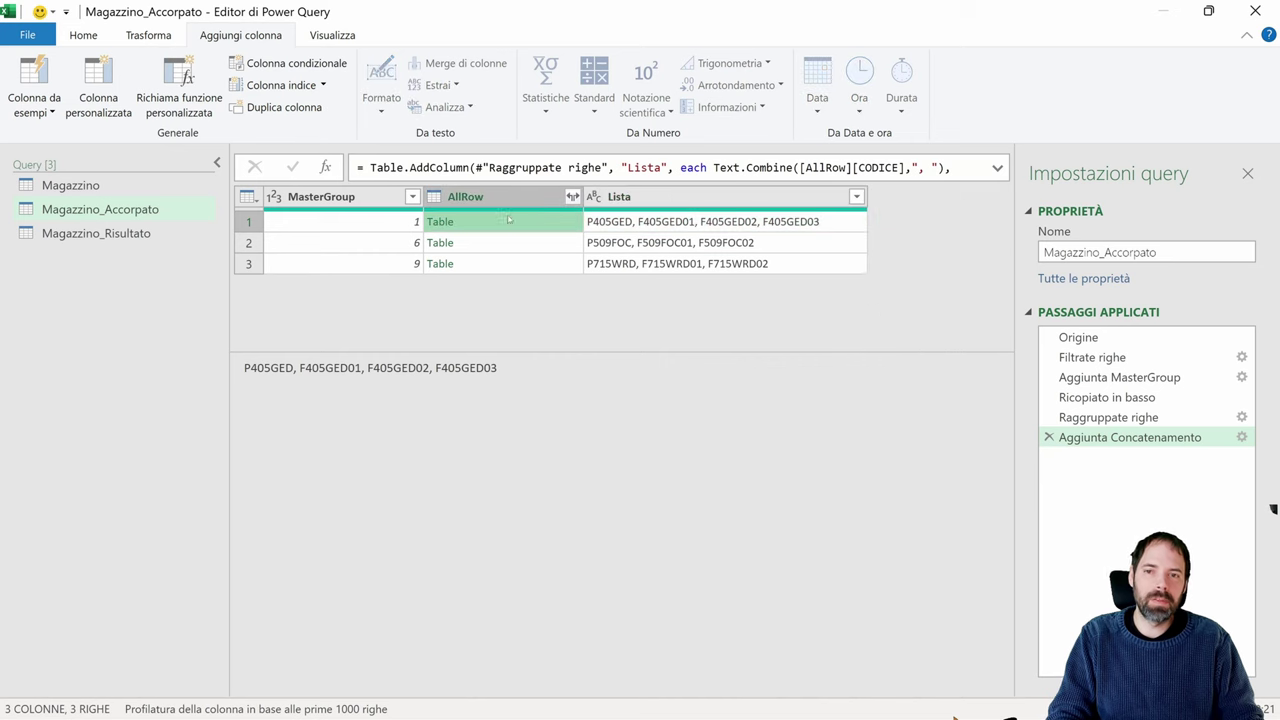
{"action": "left_click_drag", "start_coordinate": [673, 352], "coordinate": [673, 302]}
Step: Open the Lista step's settings and highlight Lista, Text.Combine and [AllRow] in the formula
{"action": "left_click", "coordinate": [1242, 437]}
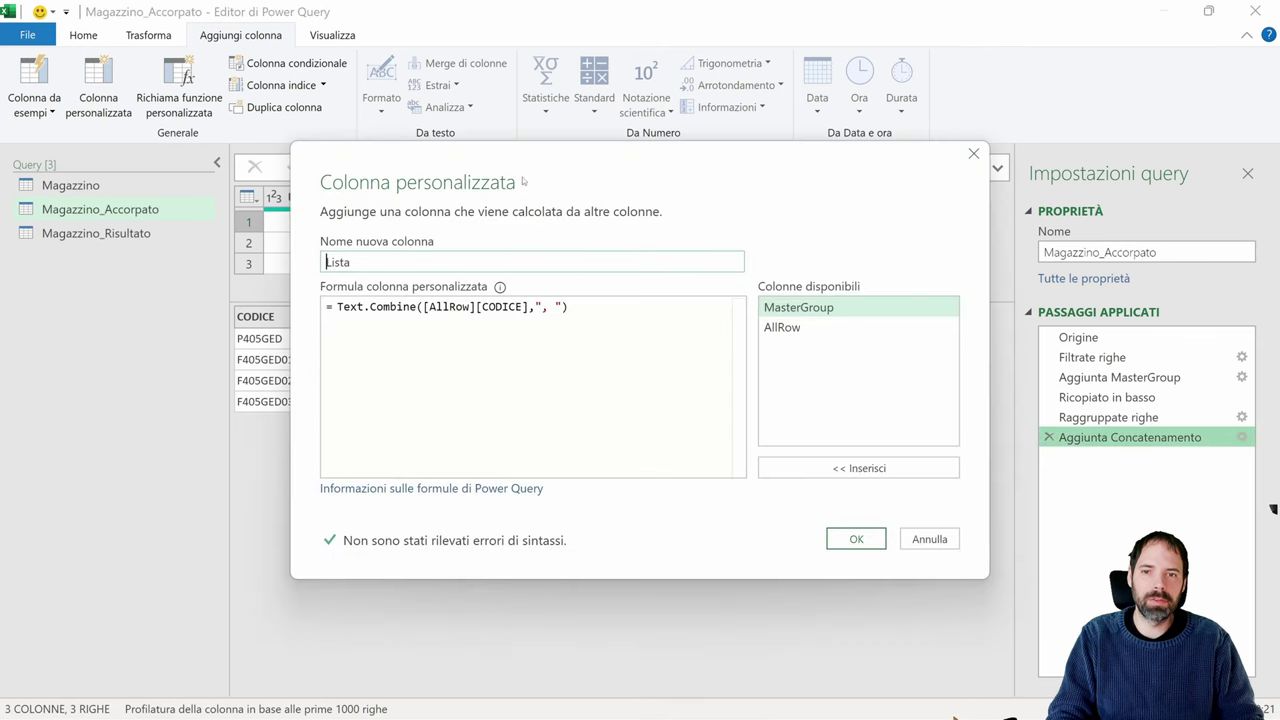
{"action": "left_click_drag", "start_coordinate": [540, 172], "coordinate": [817, 300]}
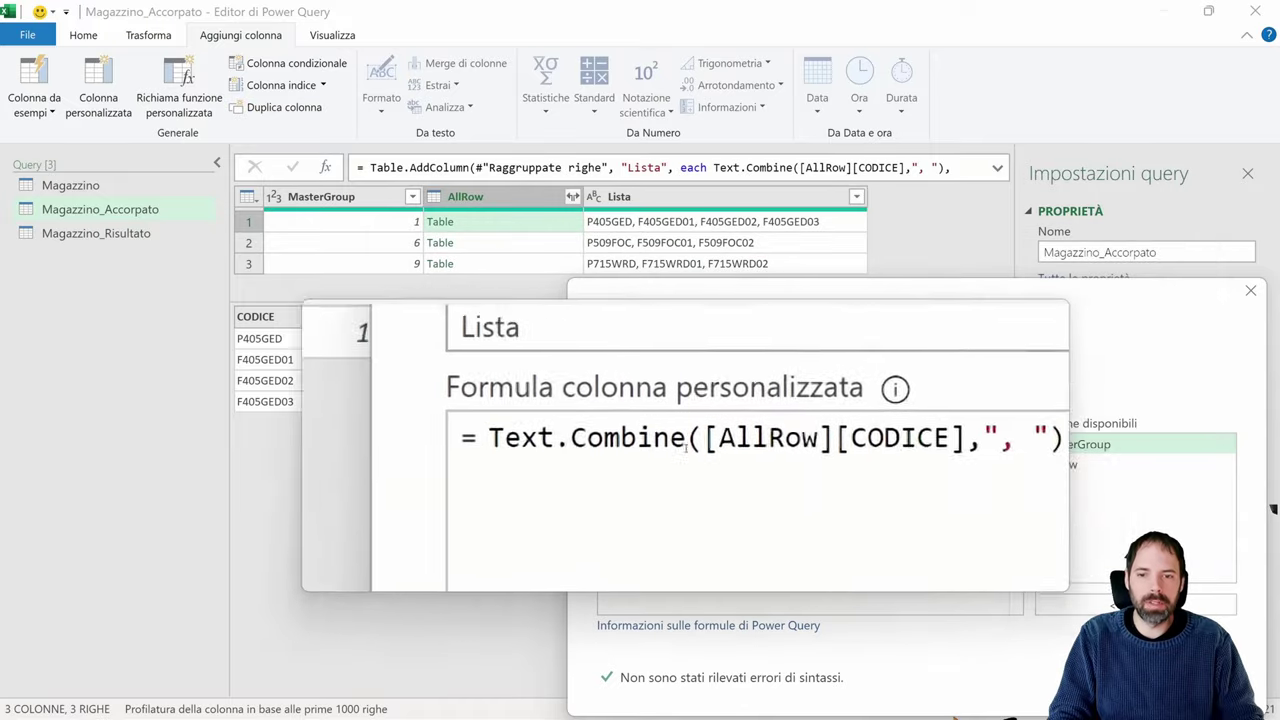
{"action": "left_click_drag", "start_coordinate": [612, 545], "coordinate": [685, 545]}
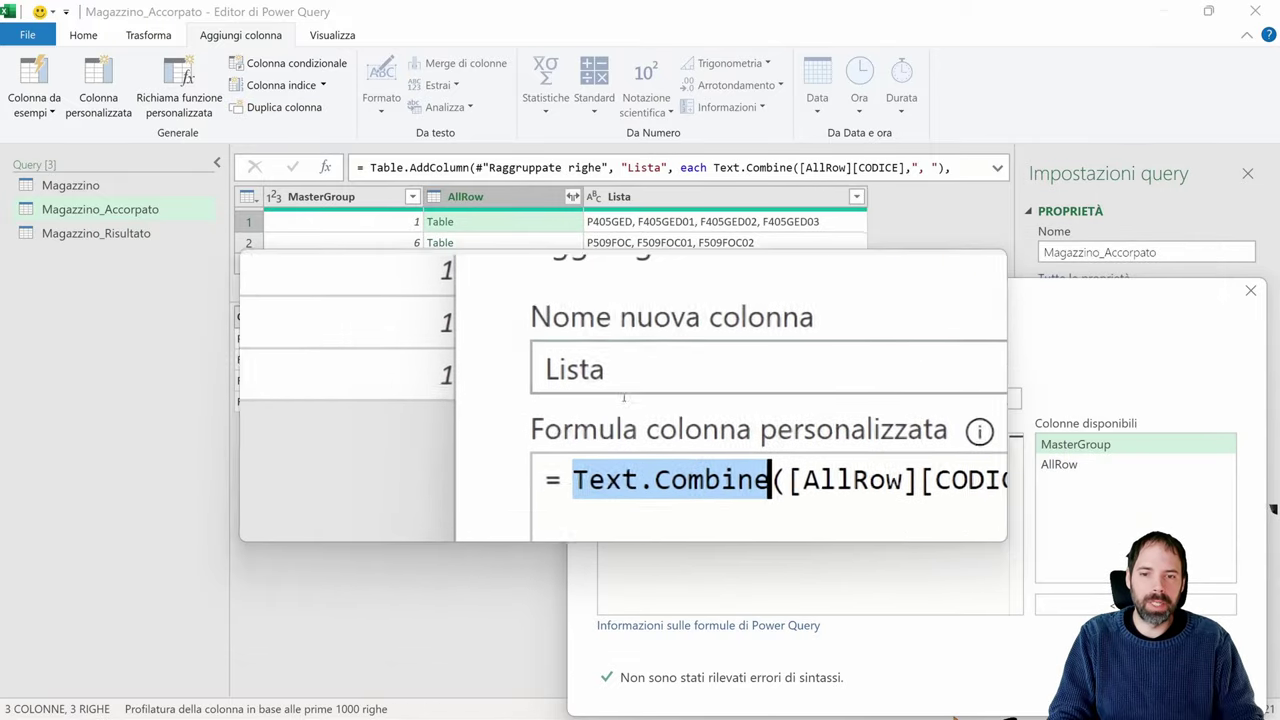
{"action": "left_click_drag", "start_coordinate": [634, 372], "coordinate": [583, 372]}
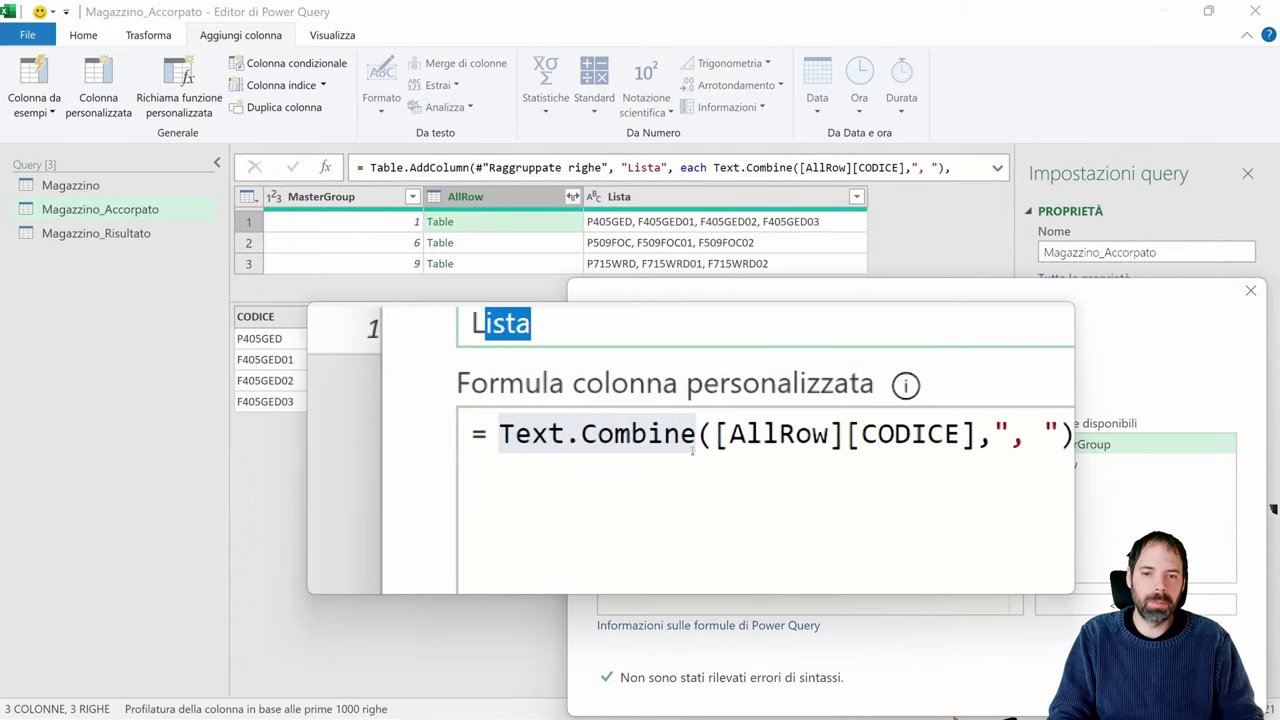
{"action": "left_click", "coordinate": [692, 450]}
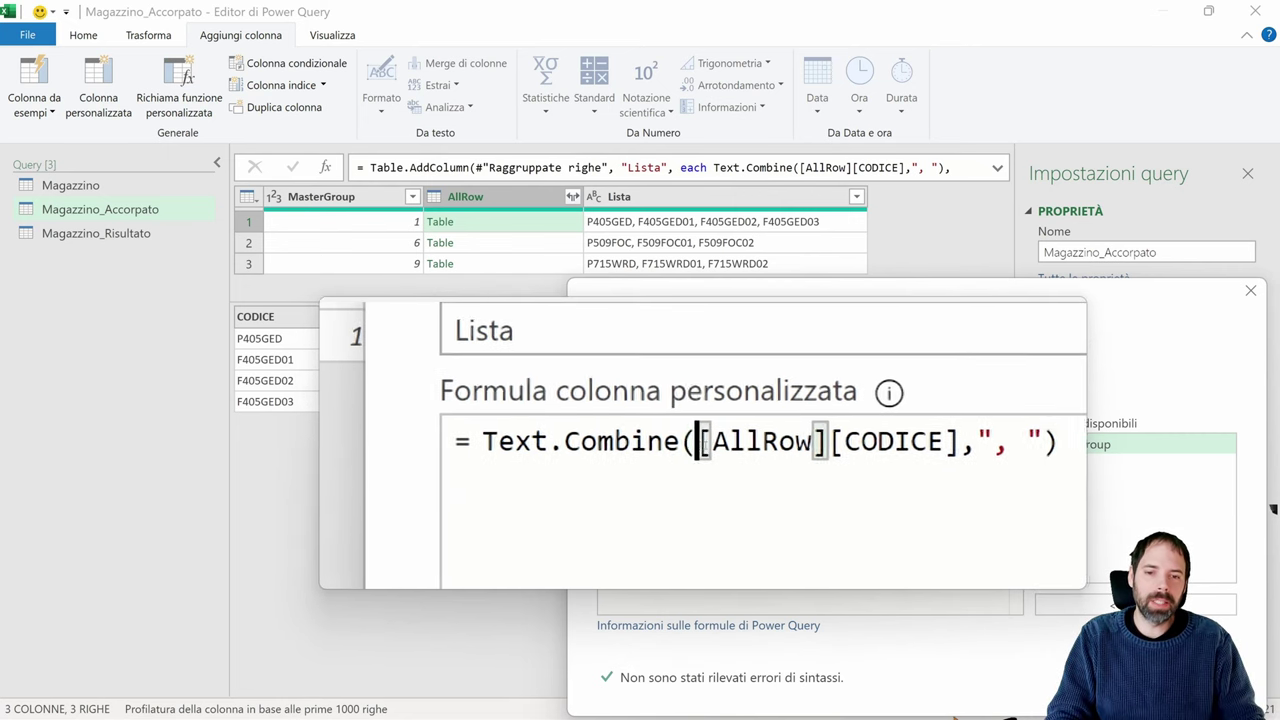
{"action": "left_click_drag", "start_coordinate": [701, 442], "coordinate": [757, 448]}
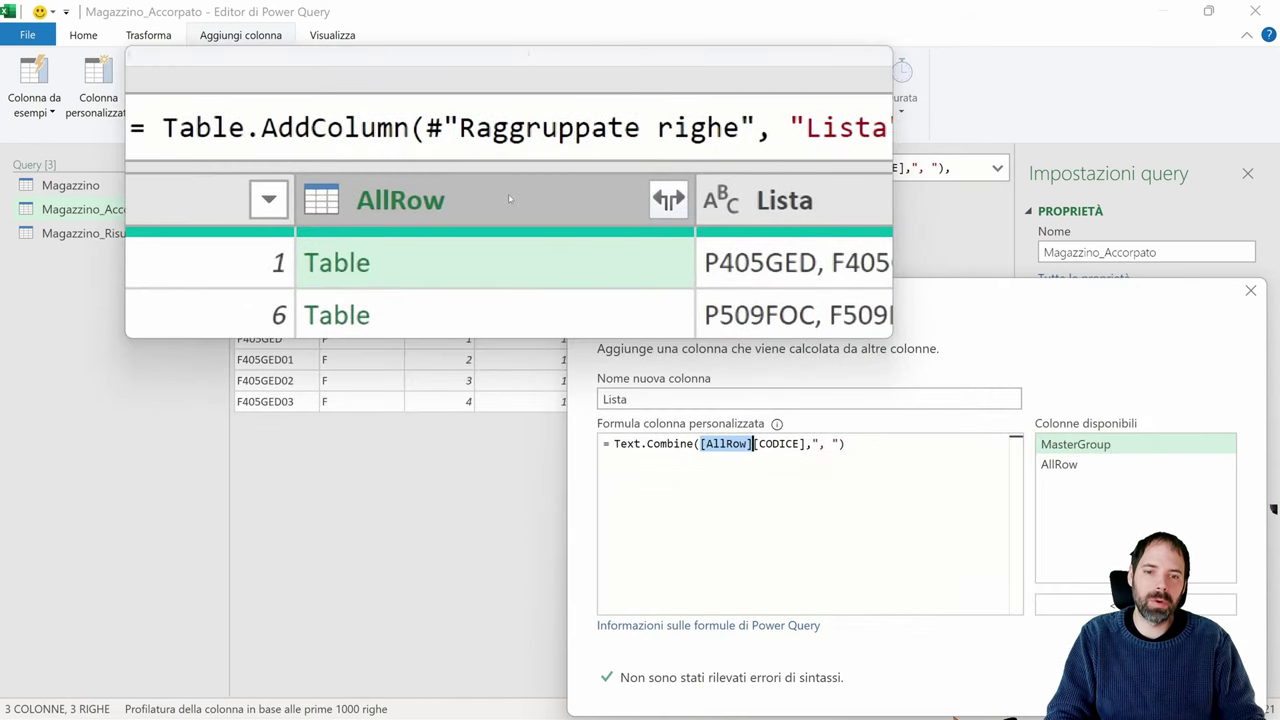
Step: Highlight [CODICE] and the ", " separator, then close the dialog unchanged
{"action": "key", "text": "End"}
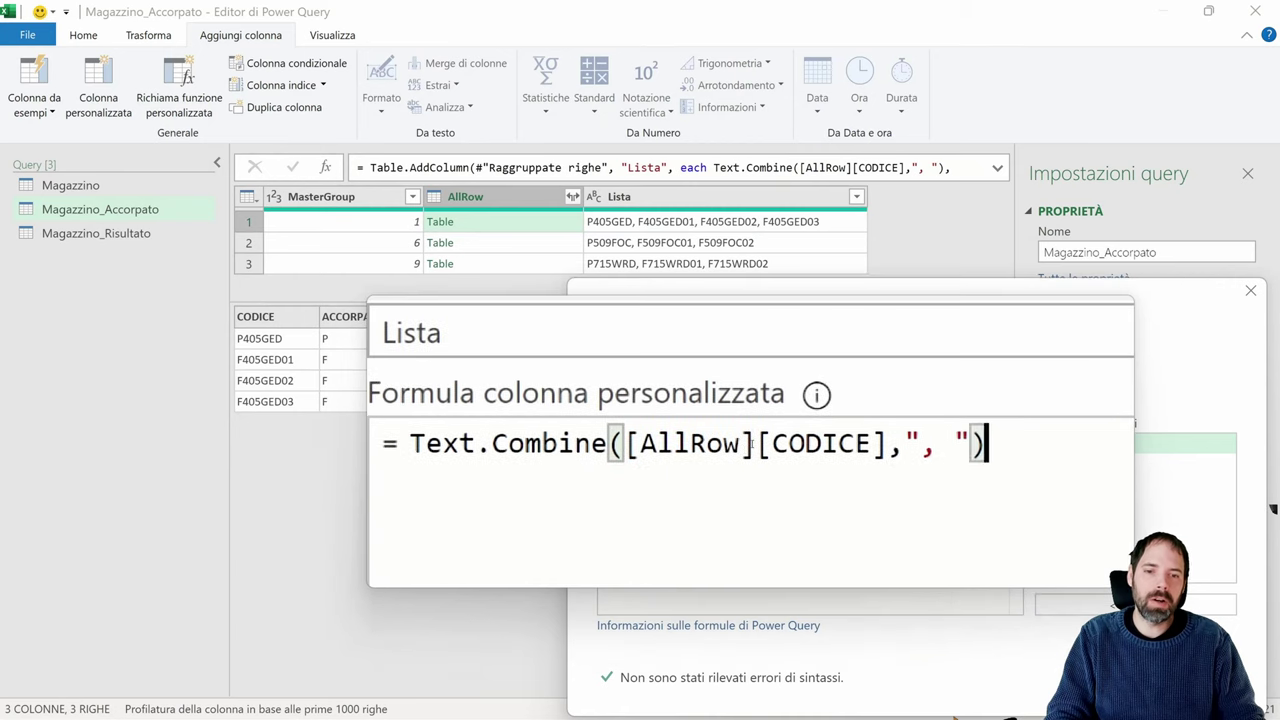
{"action": "left_click_drag", "start_coordinate": [752, 443], "coordinate": [805, 445]}
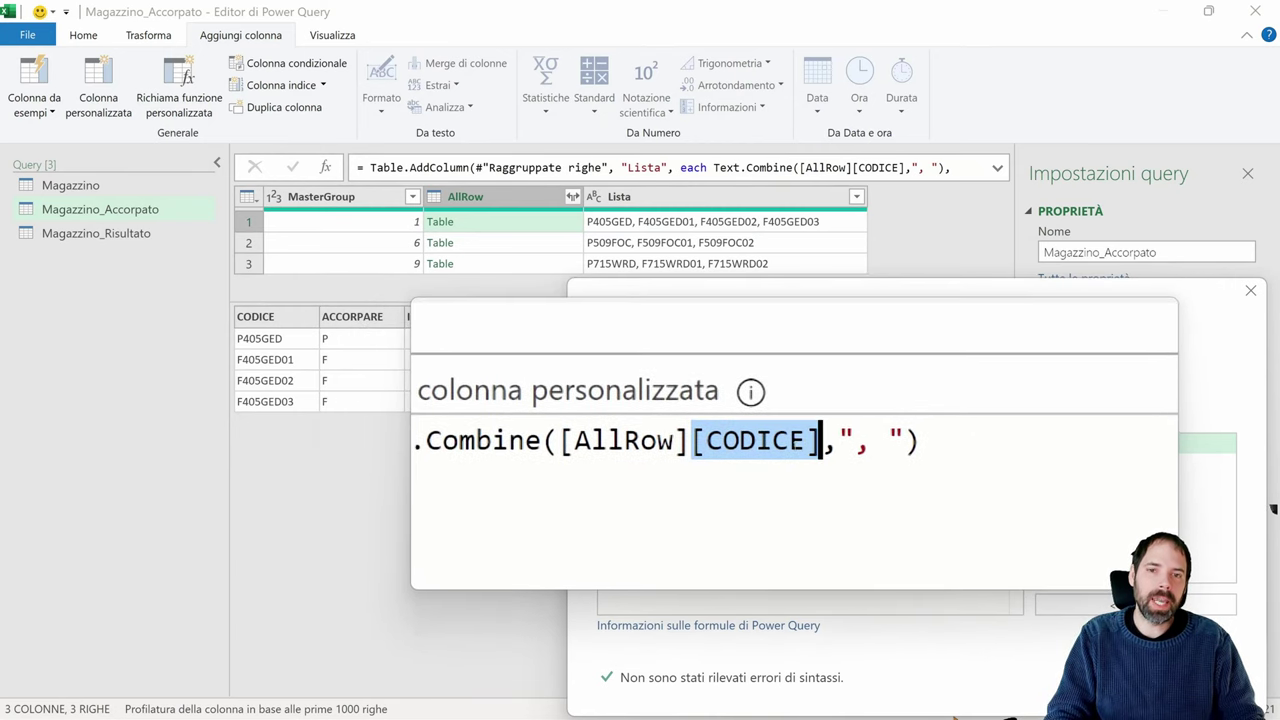
{"action": "key", "text": "super+Escape"}
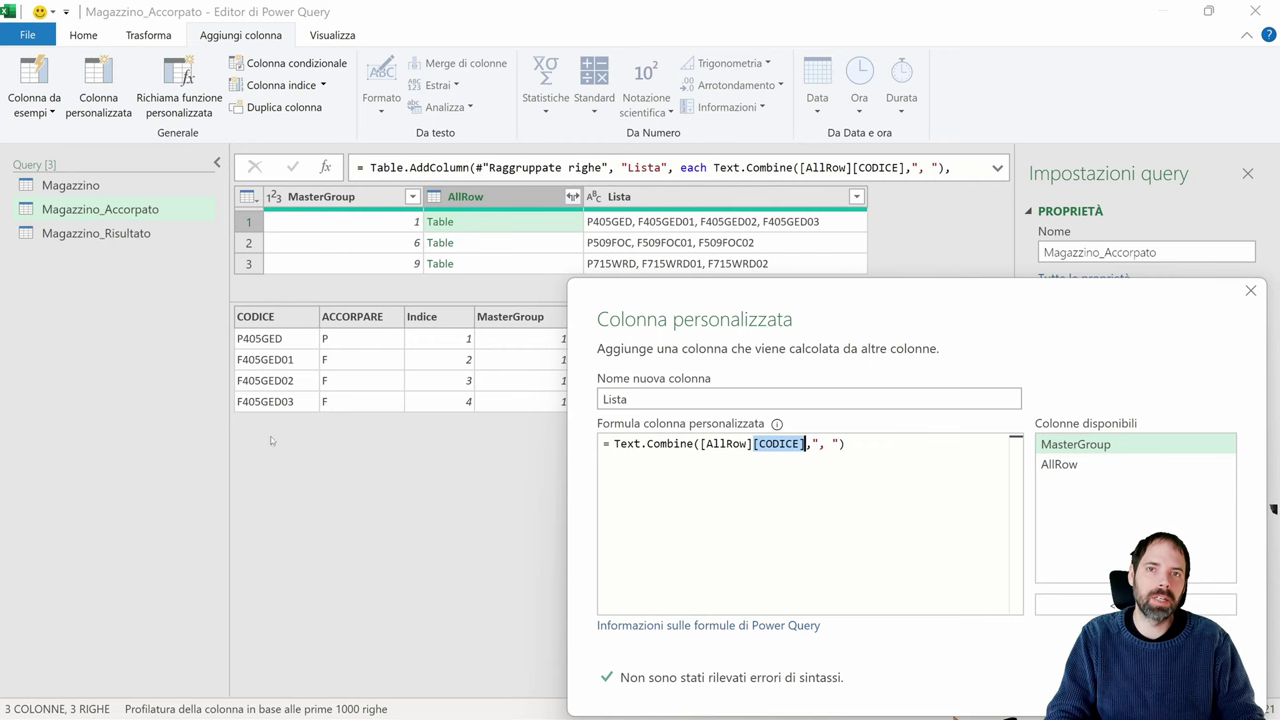
{"action": "left_click", "coordinate": [811, 444]}
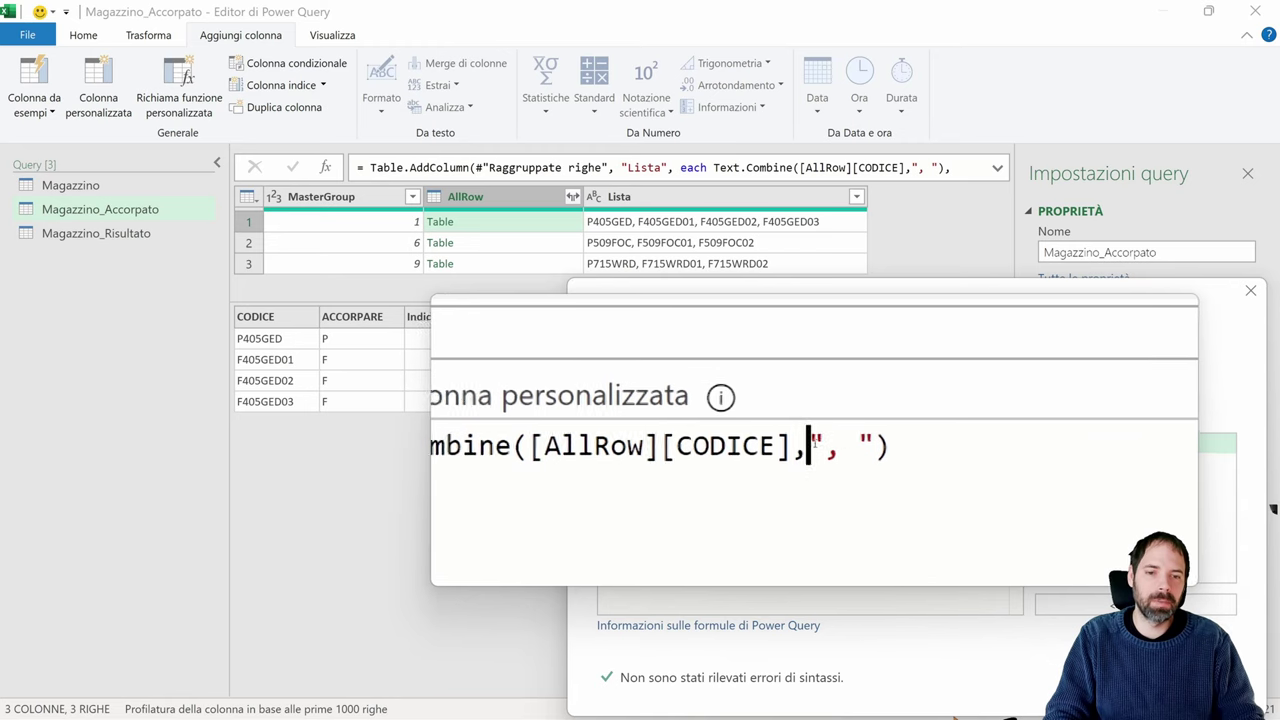
{"action": "key", "text": "Right"}
{"action": "key", "text": "Right"}
{"action": "key", "text": "Right"}
{"action": "key", "text": "Right"}
{"action": "key", "text": "Right"}
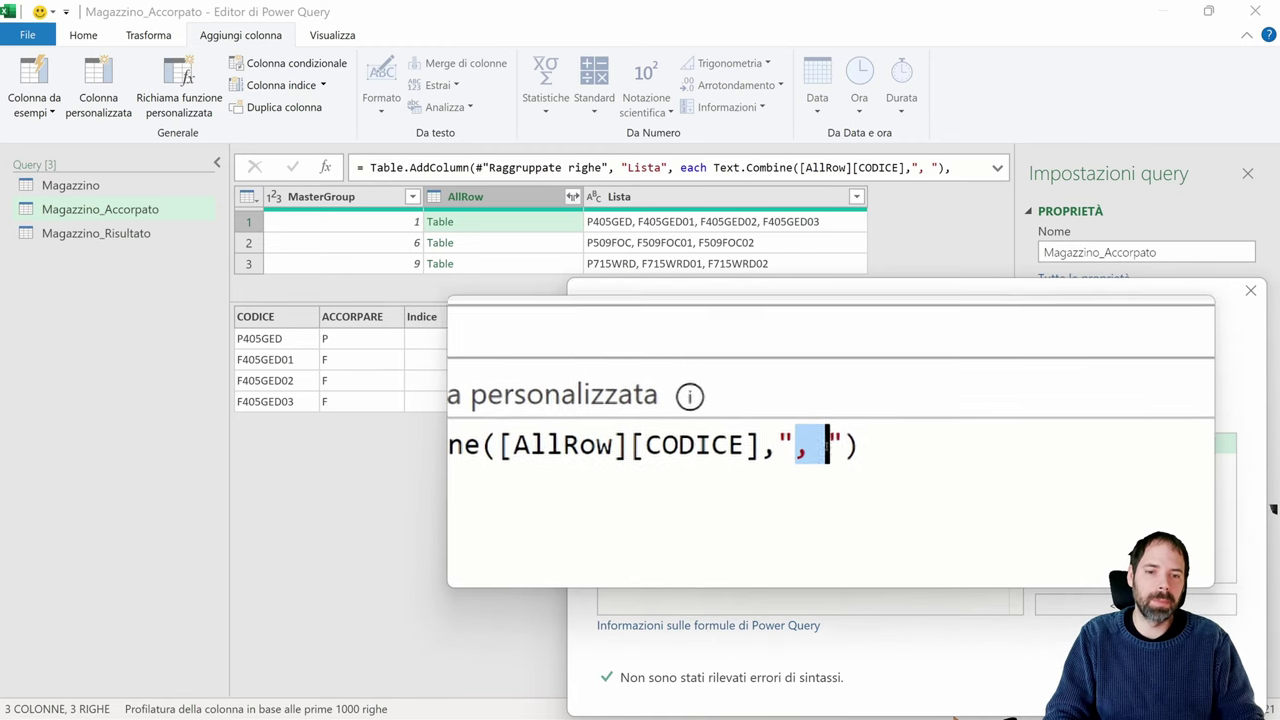
{"action": "left_click", "coordinate": [818, 444]}
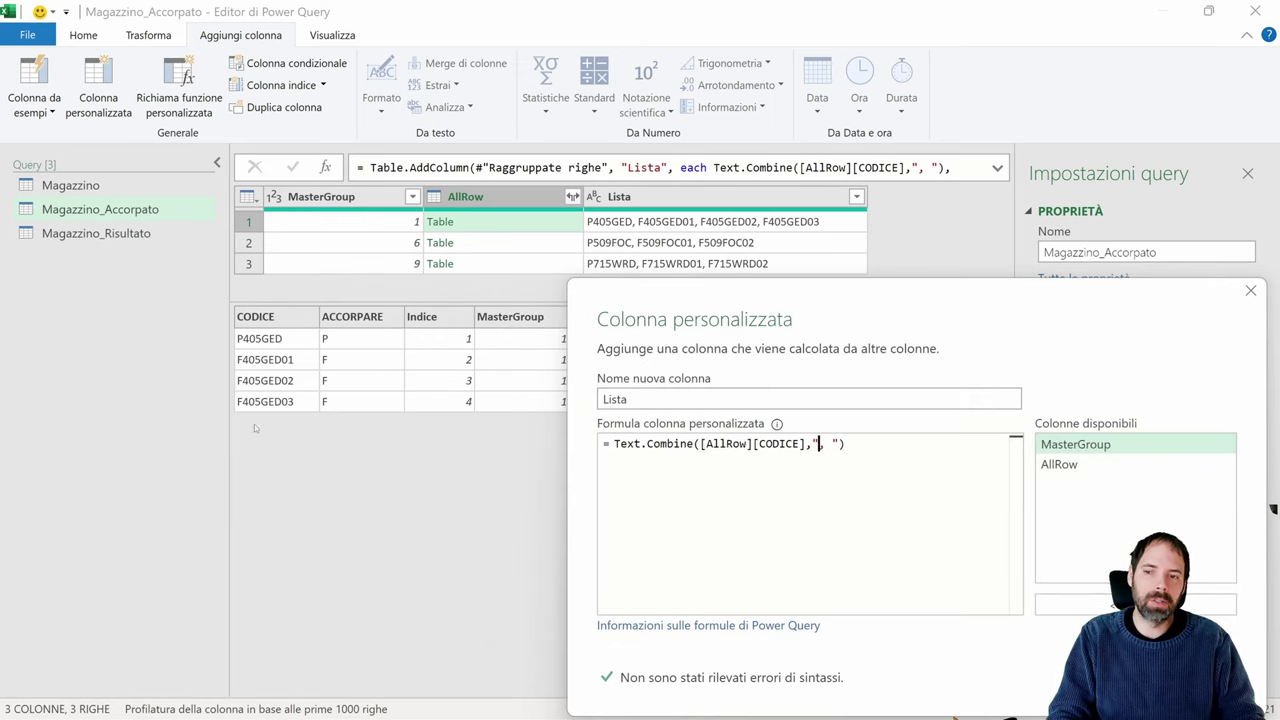
{"action": "key", "text": "Return"}
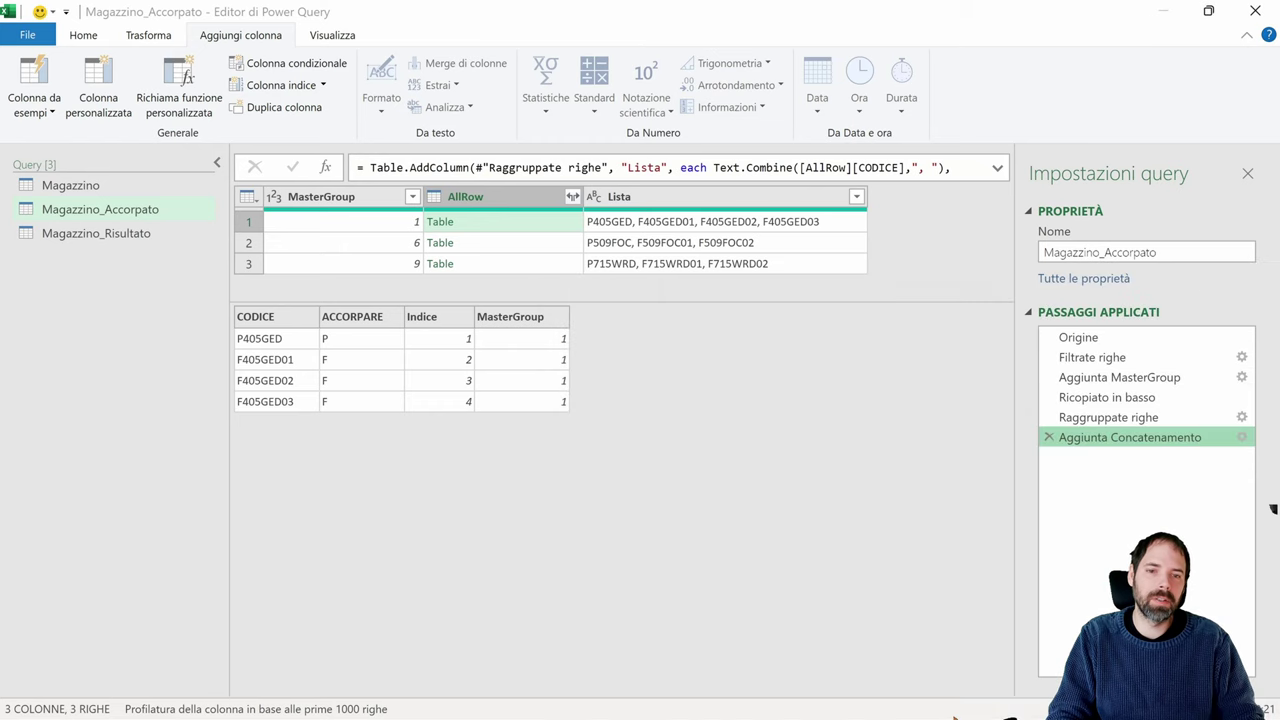
Step: Preview the combined Lista values in the first rows of the column
{"action": "left_click", "coordinate": [768, 228]}
{"action": "left_click", "coordinate": [766, 243]}
{"action": "left_click", "coordinate": [766, 264]}
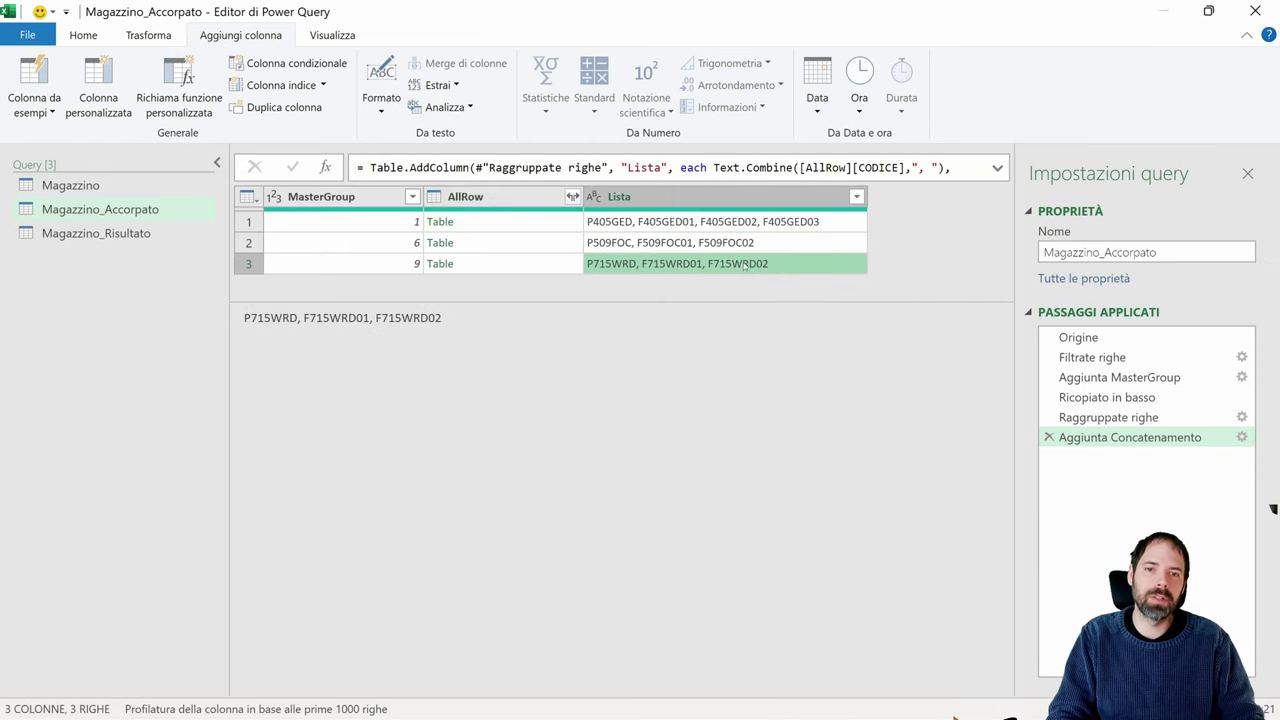
{"action": "left_click", "coordinate": [764, 262]}
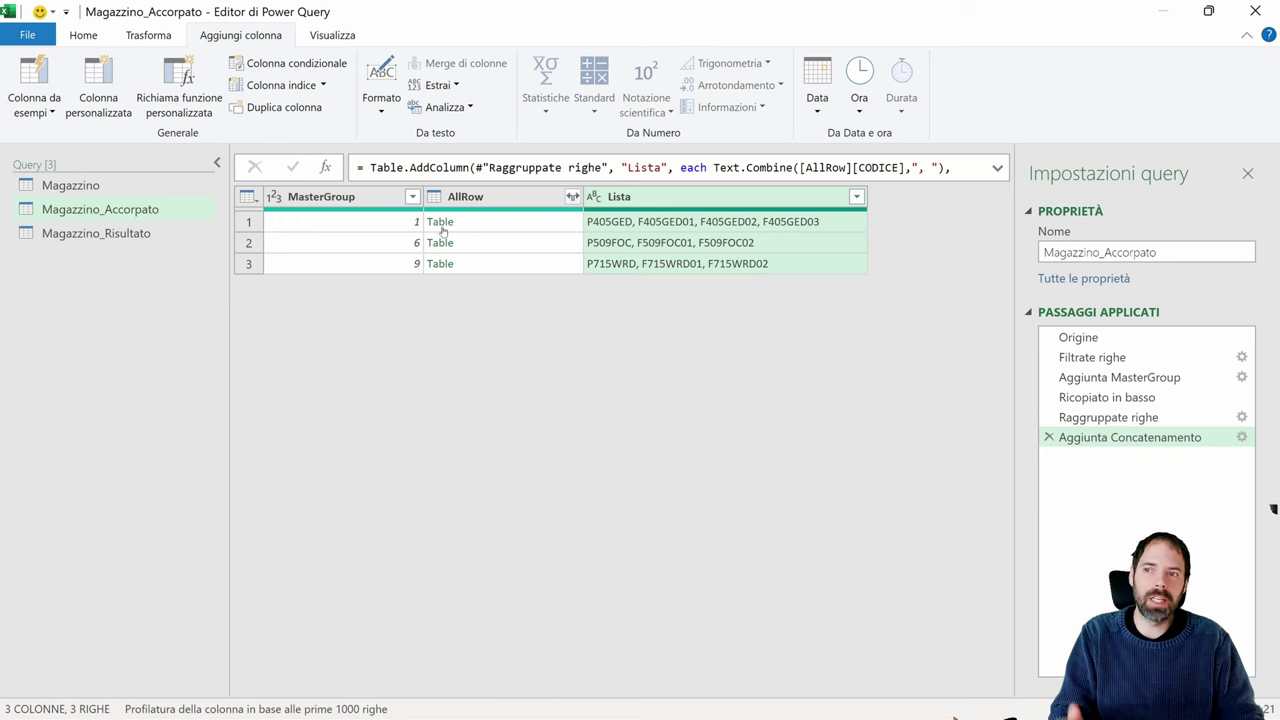
Step: Switch from the Magazzino query to the Magazzino_Risultato query
{"action": "left_click", "coordinate": [77, 186]}
{"action": "right_click", "coordinate": [77, 186]}
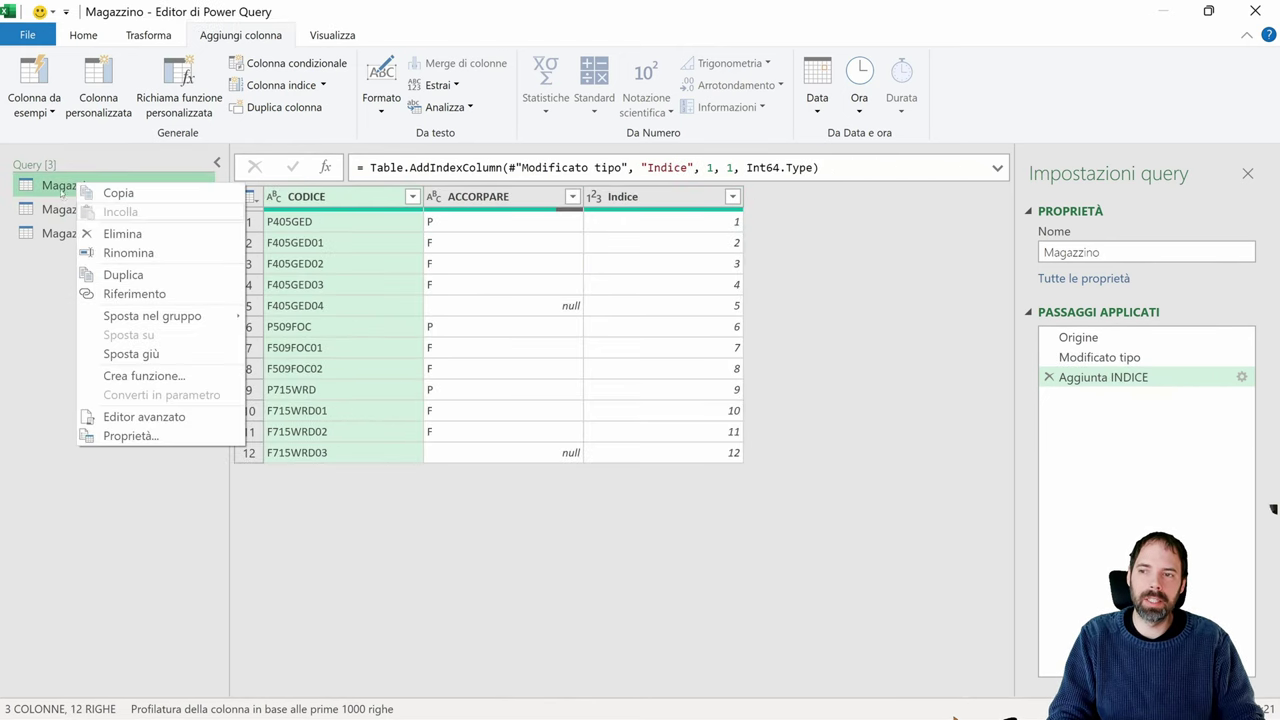
{"action": "left_click", "coordinate": [96, 233]}
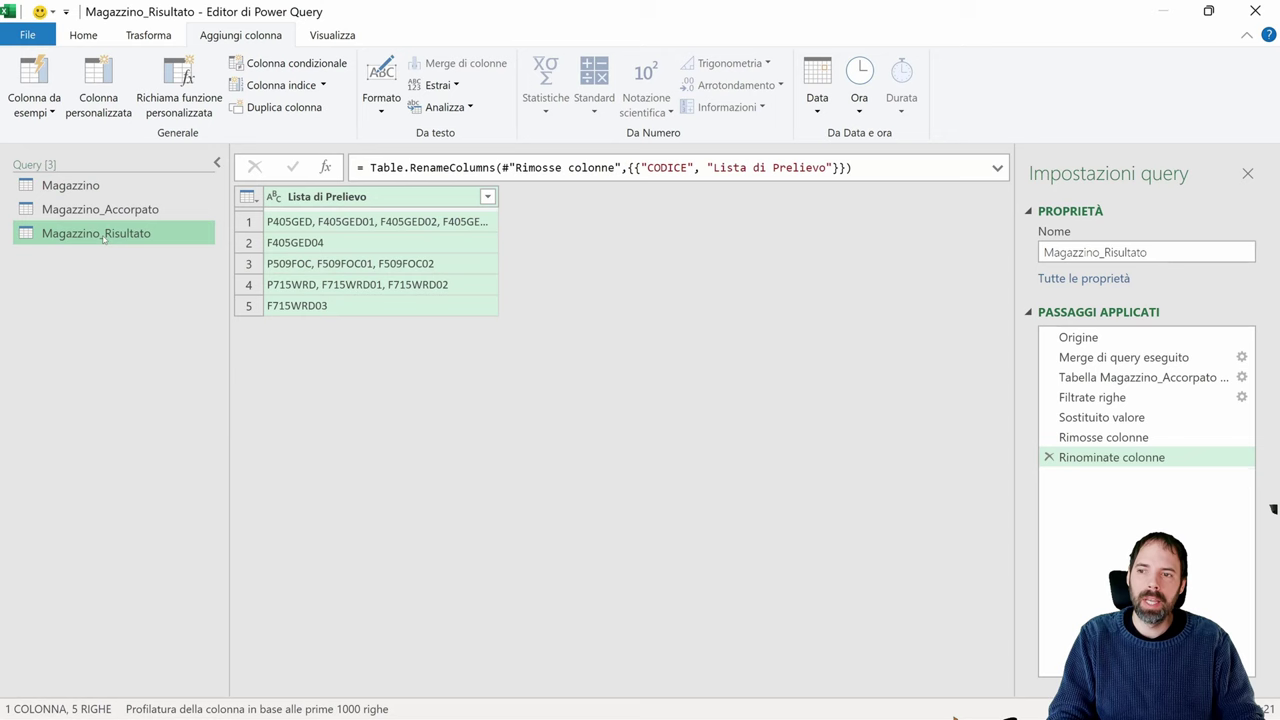
Step: Review the Origine and merge steps of Magazzino_Risultato
{"action": "left_click", "coordinate": [1078, 337]}
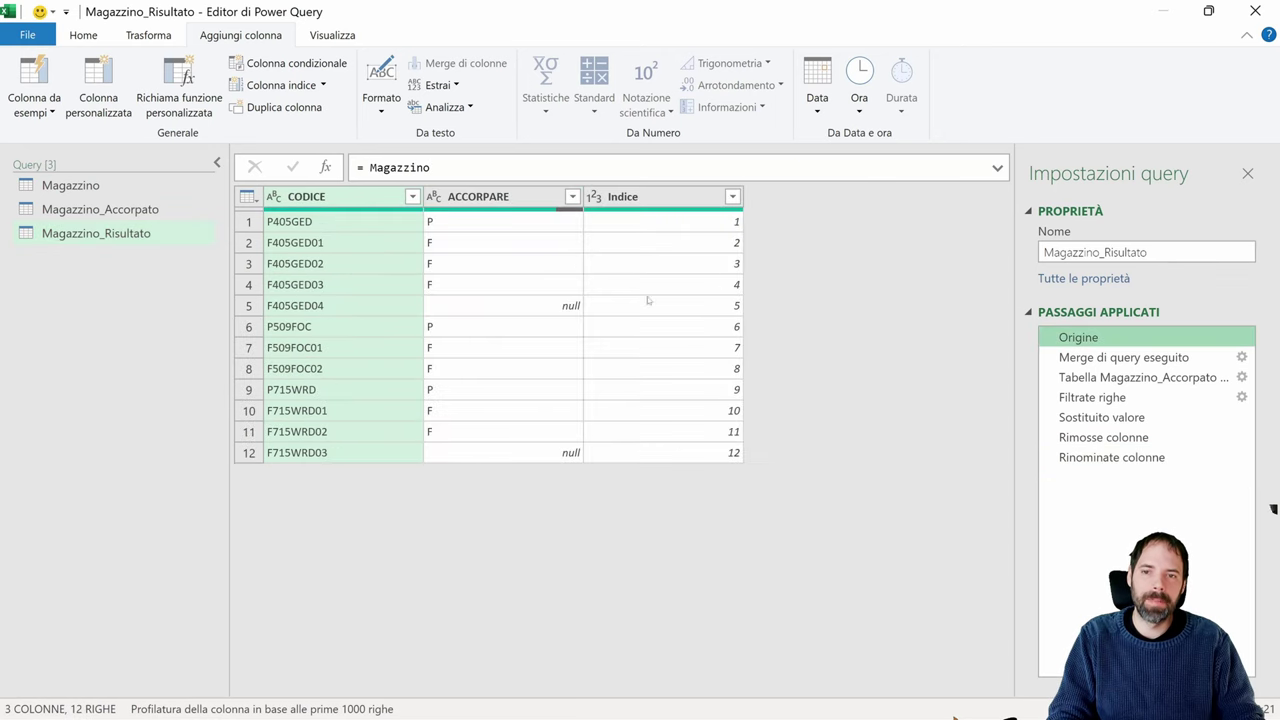
{"action": "left_click", "coordinate": [433, 178]}
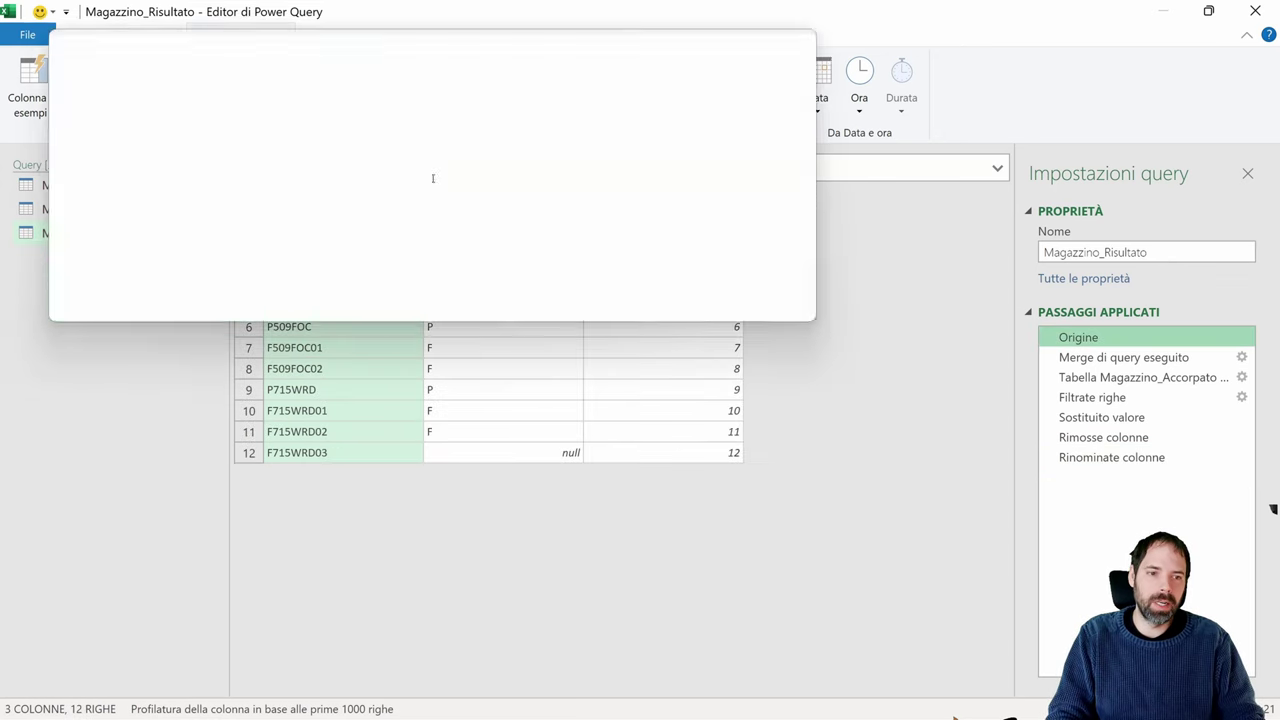
{"action": "key", "text": "super+Escape"}
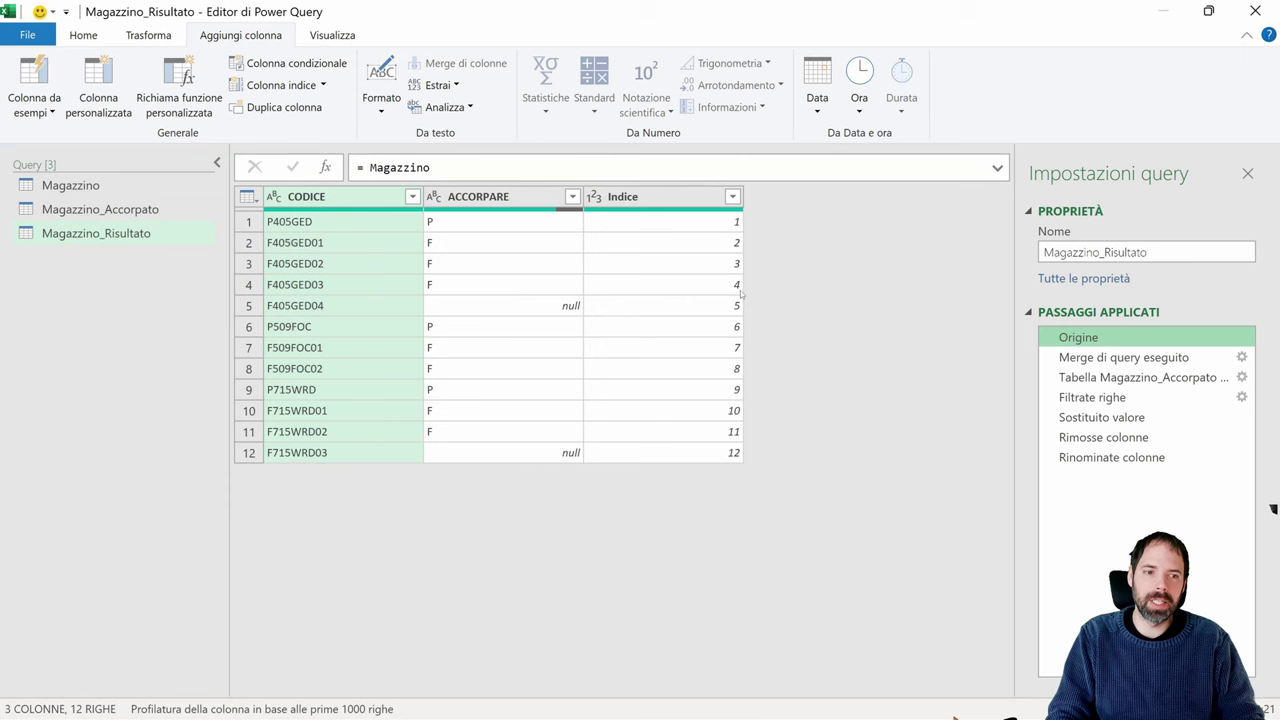
{"action": "left_click", "coordinate": [1088, 358]}
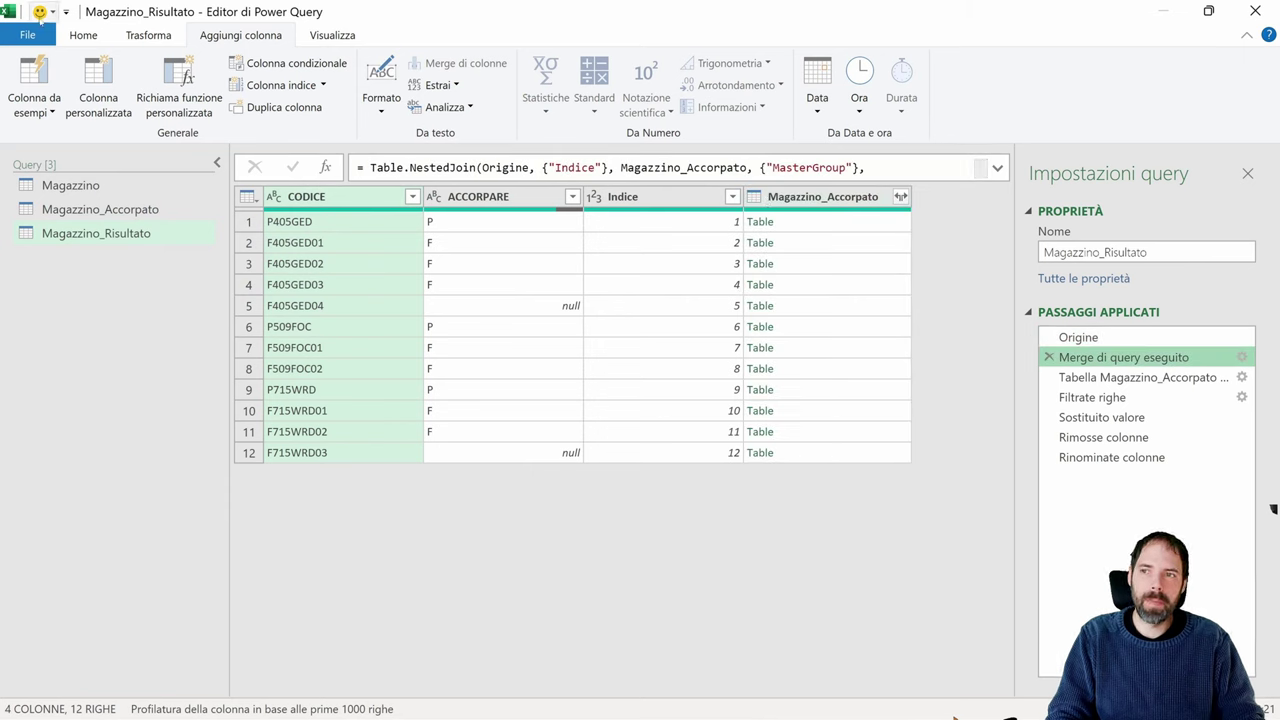
Step: Start a Merge di query into the current query, inserting it as a new step
{"action": "left_click", "coordinate": [83, 35]}
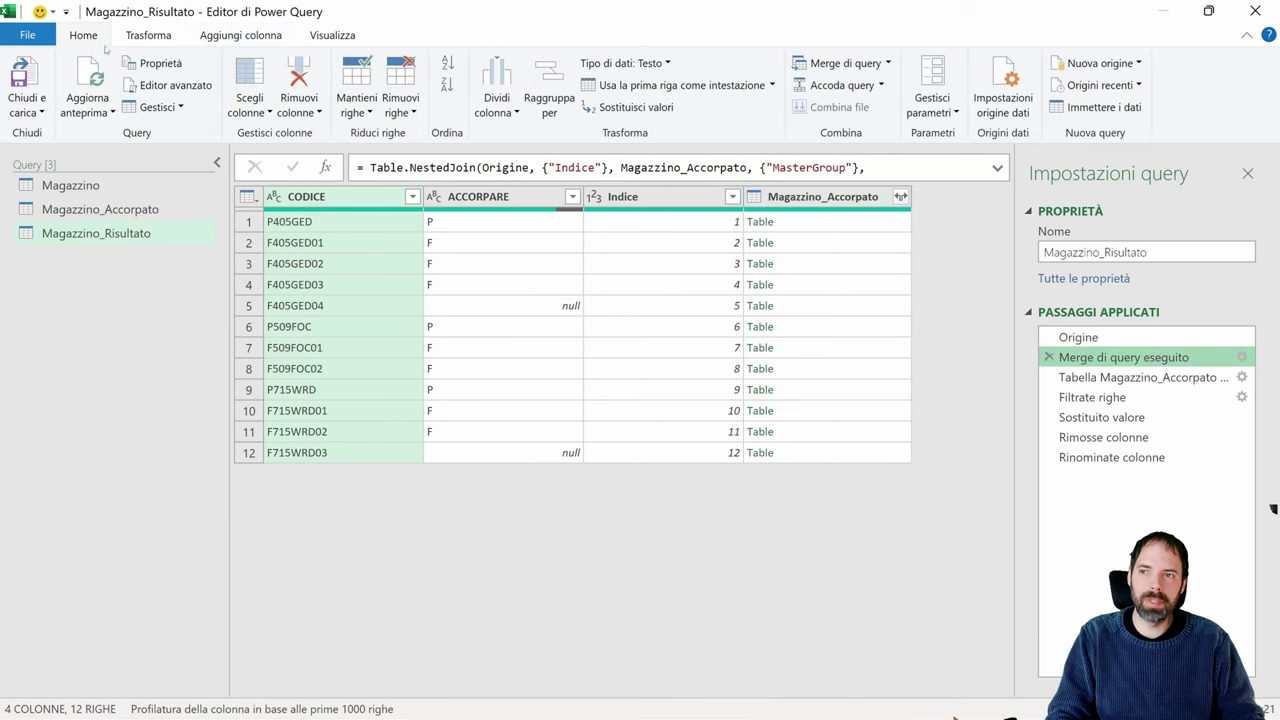
{"action": "left_click", "coordinate": [888, 62]}
{"action": "left_click", "coordinate": [845, 85]}
{"action": "key", "text": "Return"}
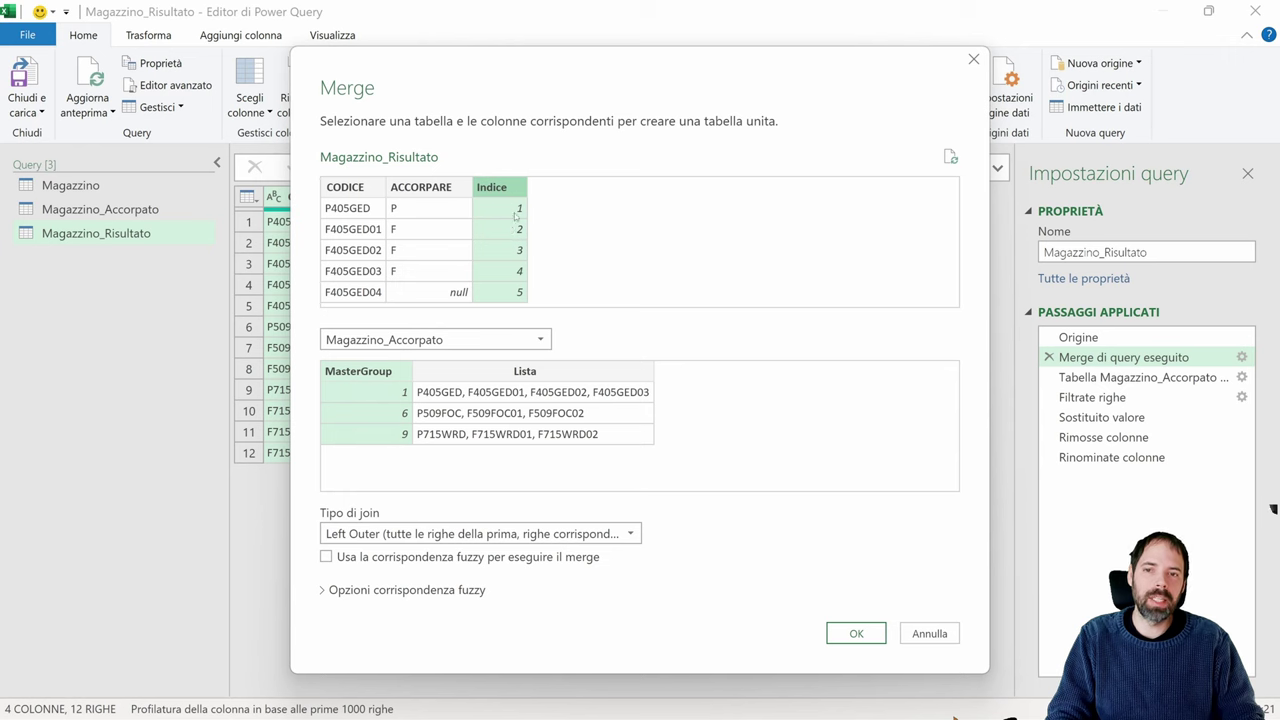
Step: Keep Magazzino_Accorpato as the merge table matched on MasterGroup and confirm the merge
{"action": "left_click", "coordinate": [470, 340]}
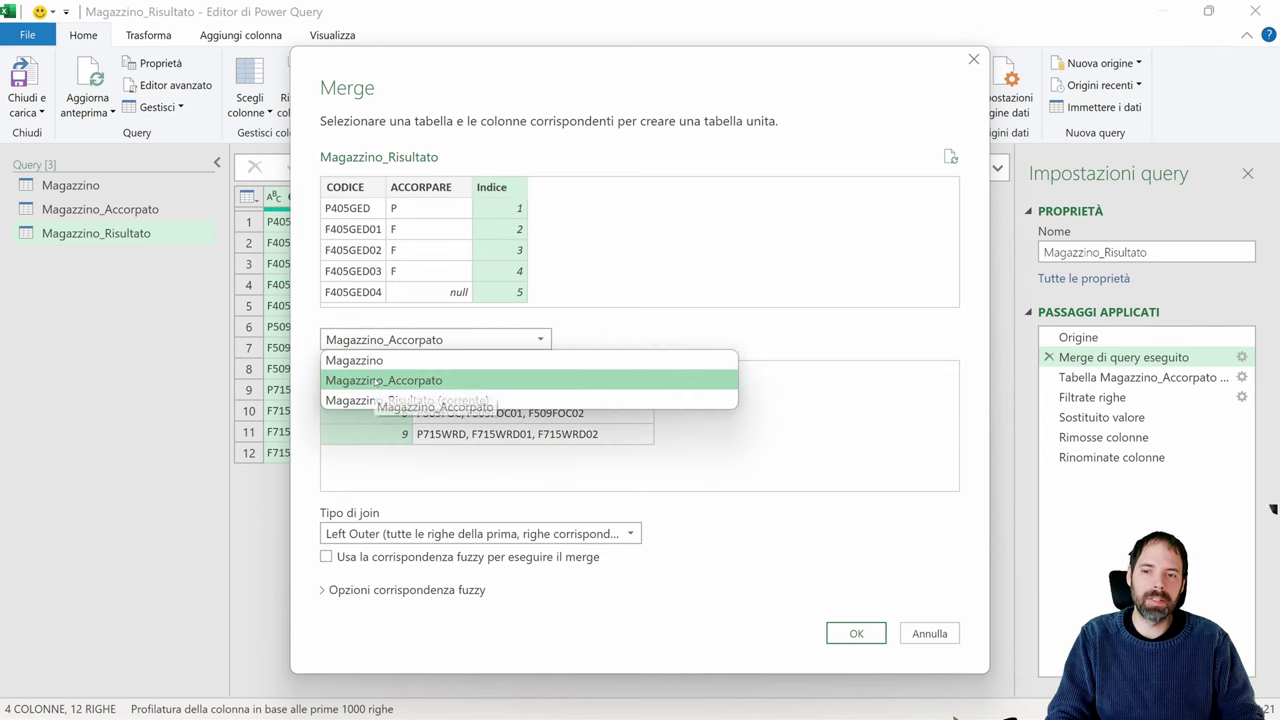
{"action": "left_click", "coordinate": [811, 315]}
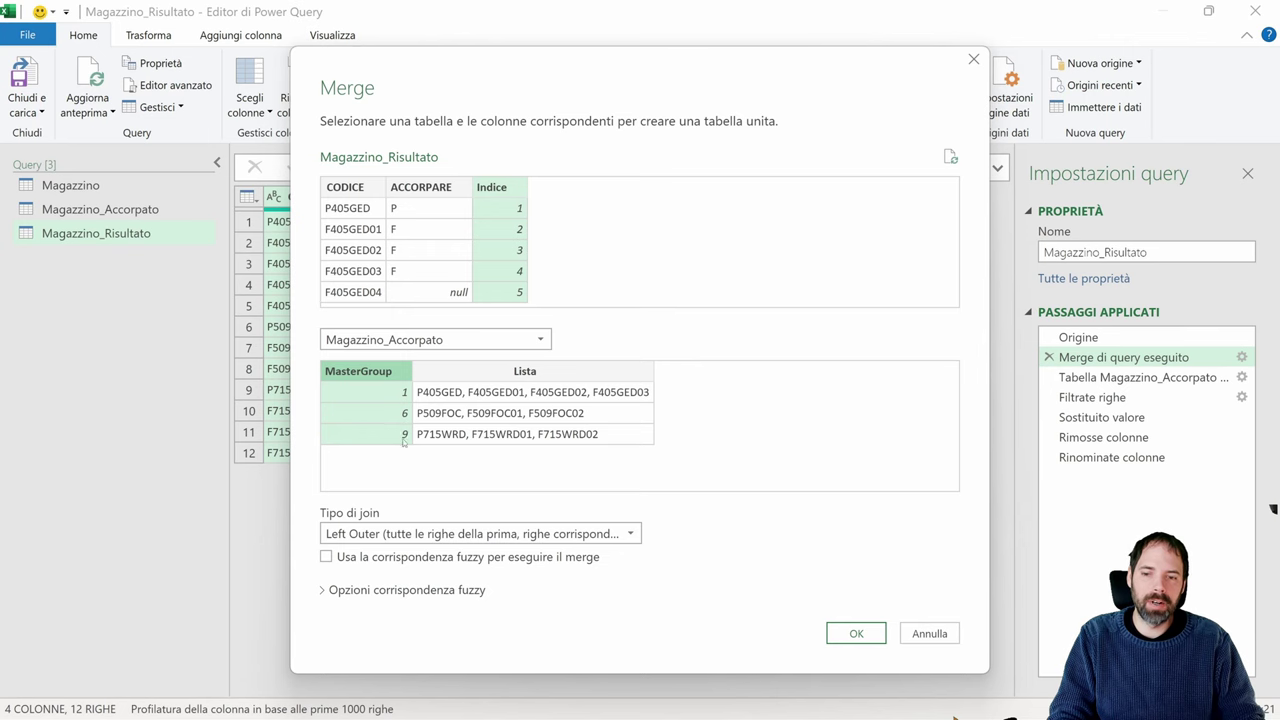
{"action": "left_click", "coordinate": [856, 633]}
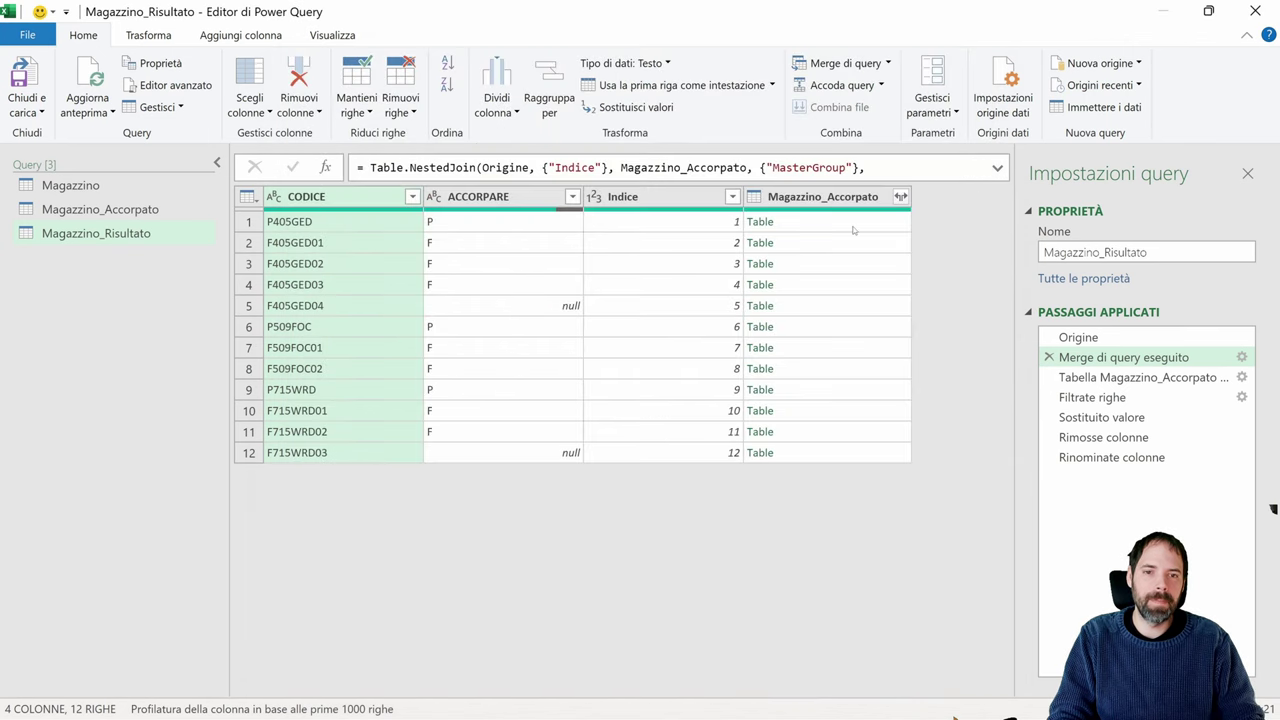
Step: Expand the merged column to only the Lista field, without the original-name prefix
{"action": "left_click", "coordinate": [900, 197]}
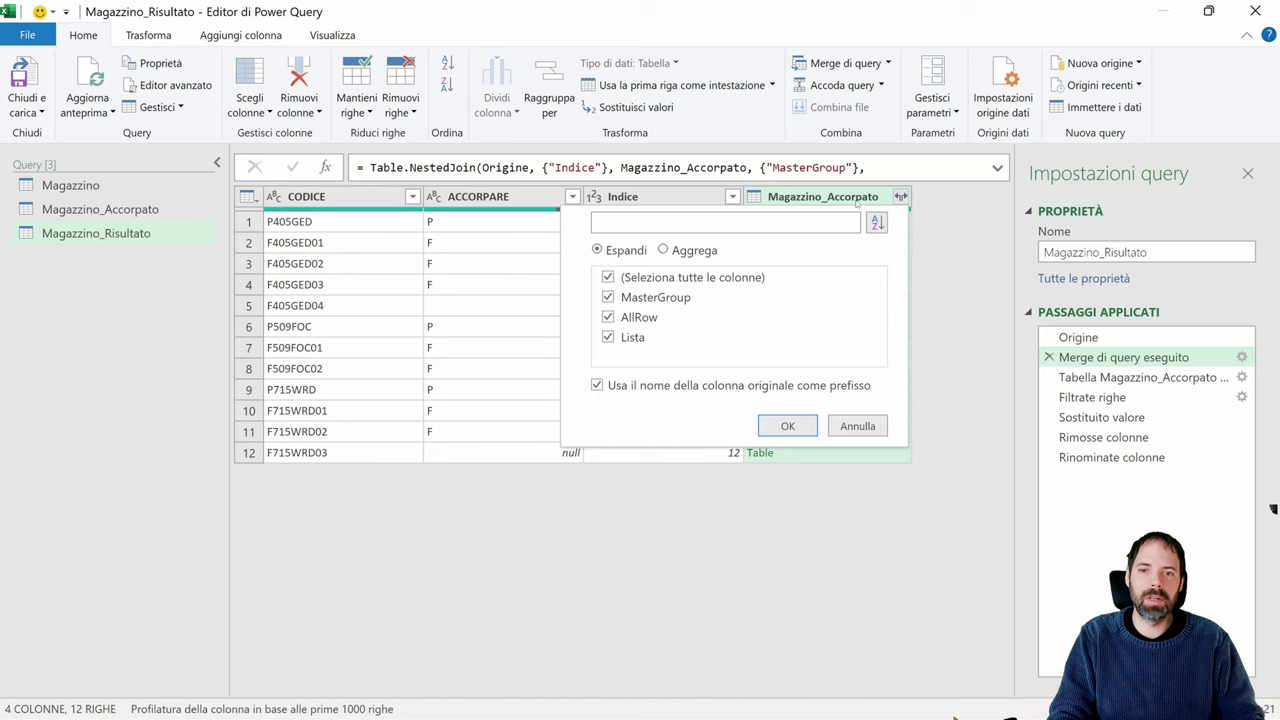
{"action": "left_click", "coordinate": [609, 278]}
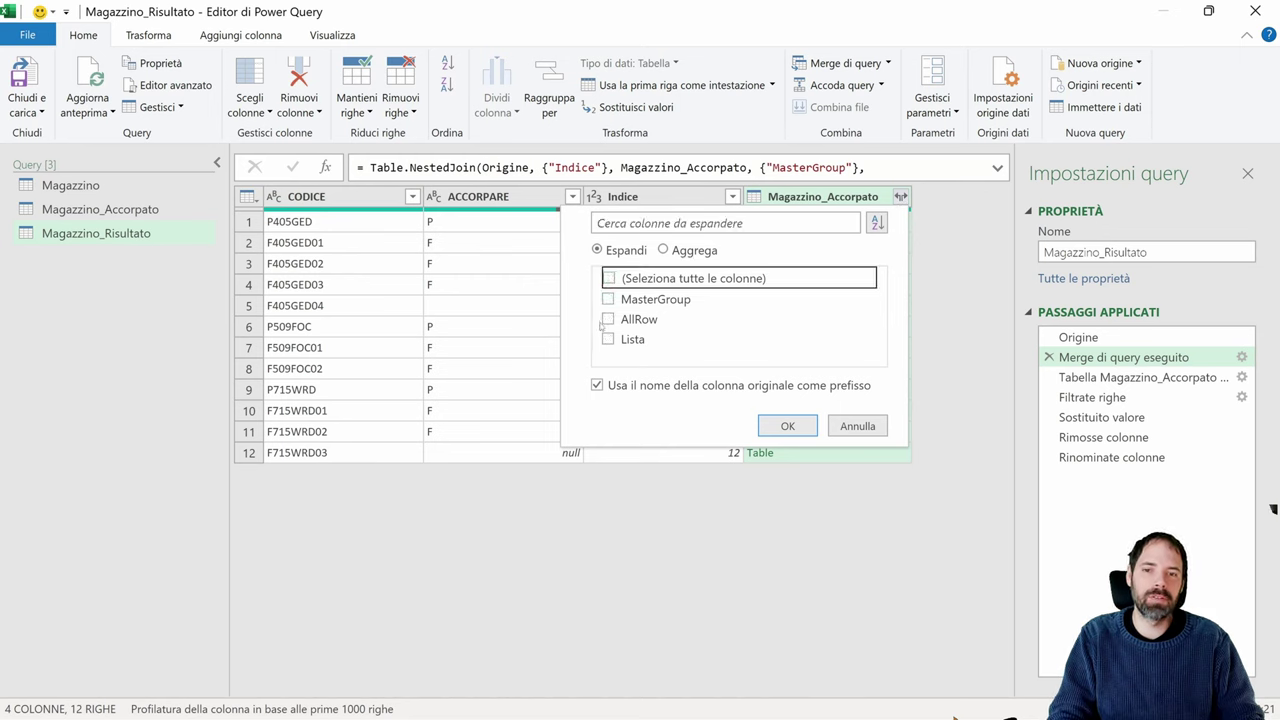
{"action": "left_click", "coordinate": [608, 340]}
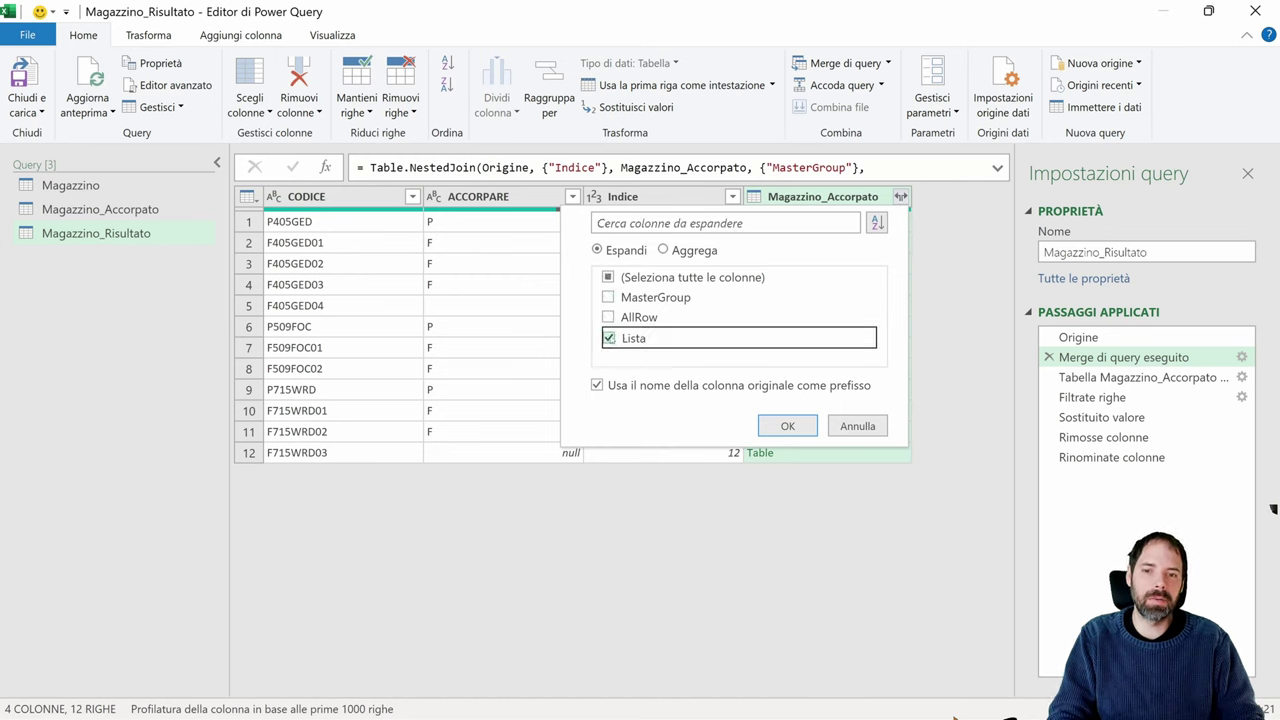
{"action": "left_click", "coordinate": [597, 386]}
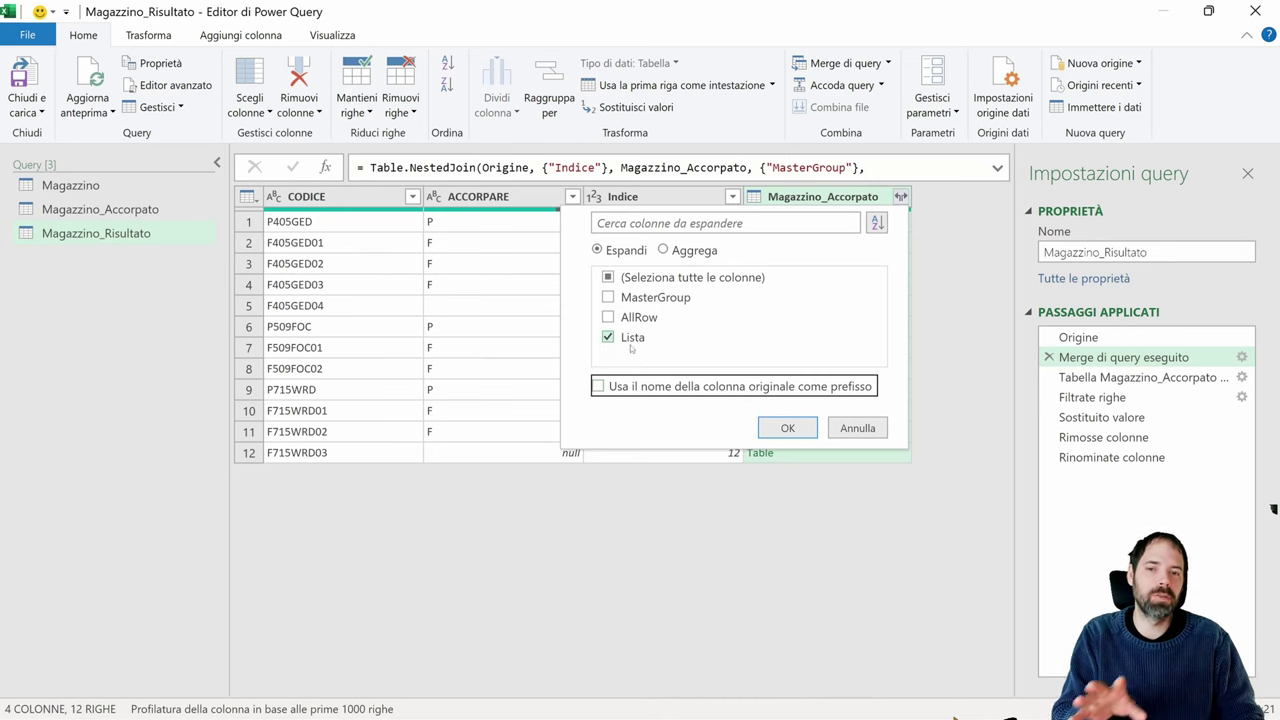
{"action": "left_click", "coordinate": [864, 430]}
{"action": "left_click", "coordinate": [1088, 380]}
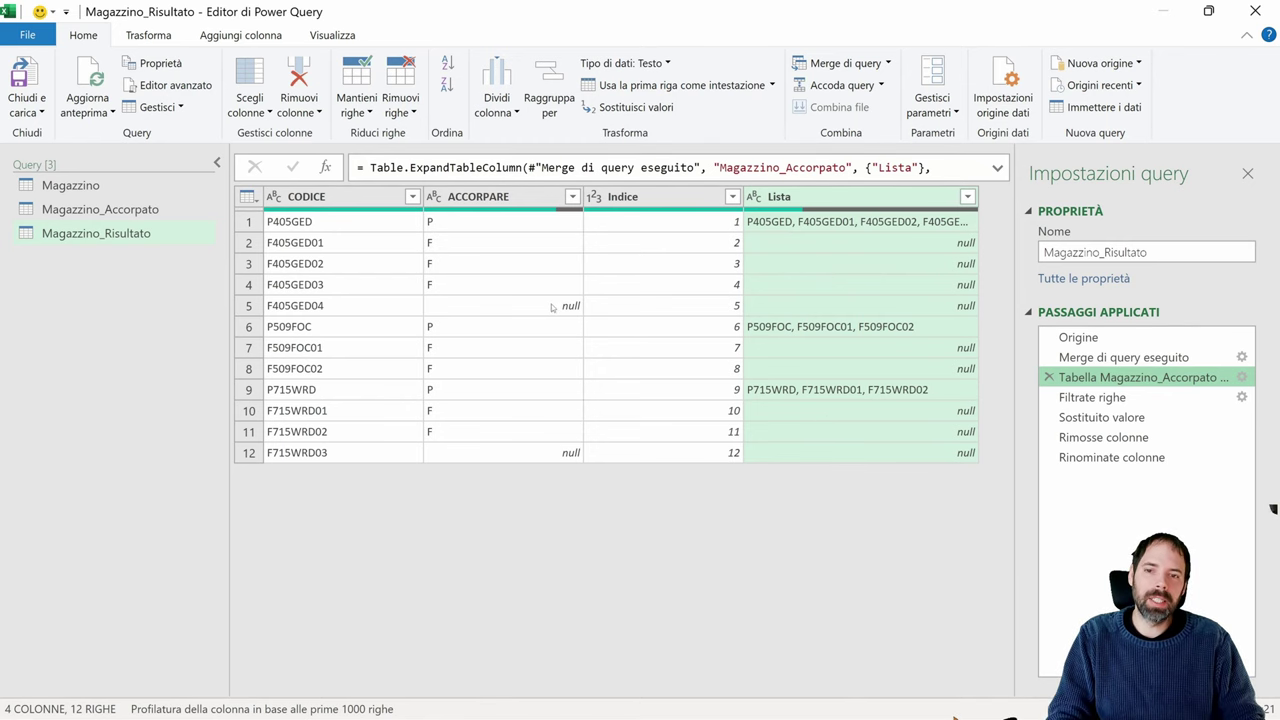
Step: Compare the Filtrate righe result with the expanded table's ACCORPARE and CODICE values
{"action": "left_click", "coordinate": [1110, 397]}
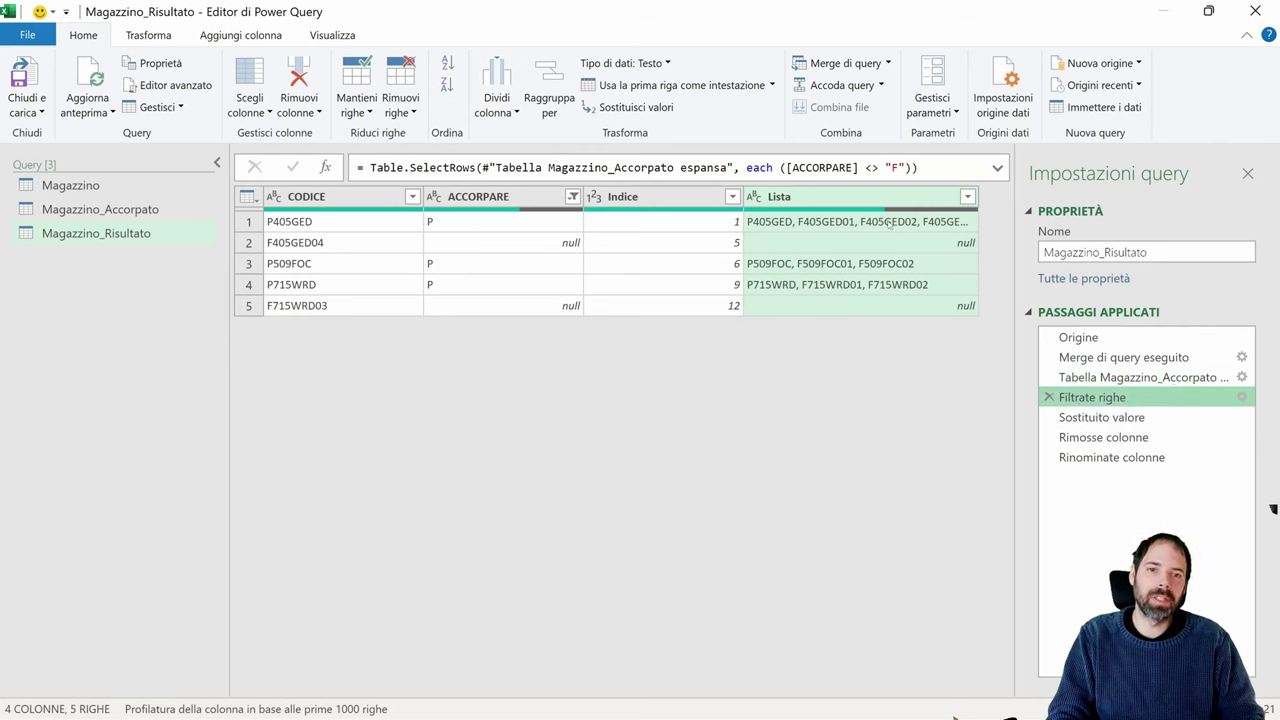
{"action": "left_click", "coordinate": [1100, 377]}
{"action": "left_click", "coordinate": [450, 247]}
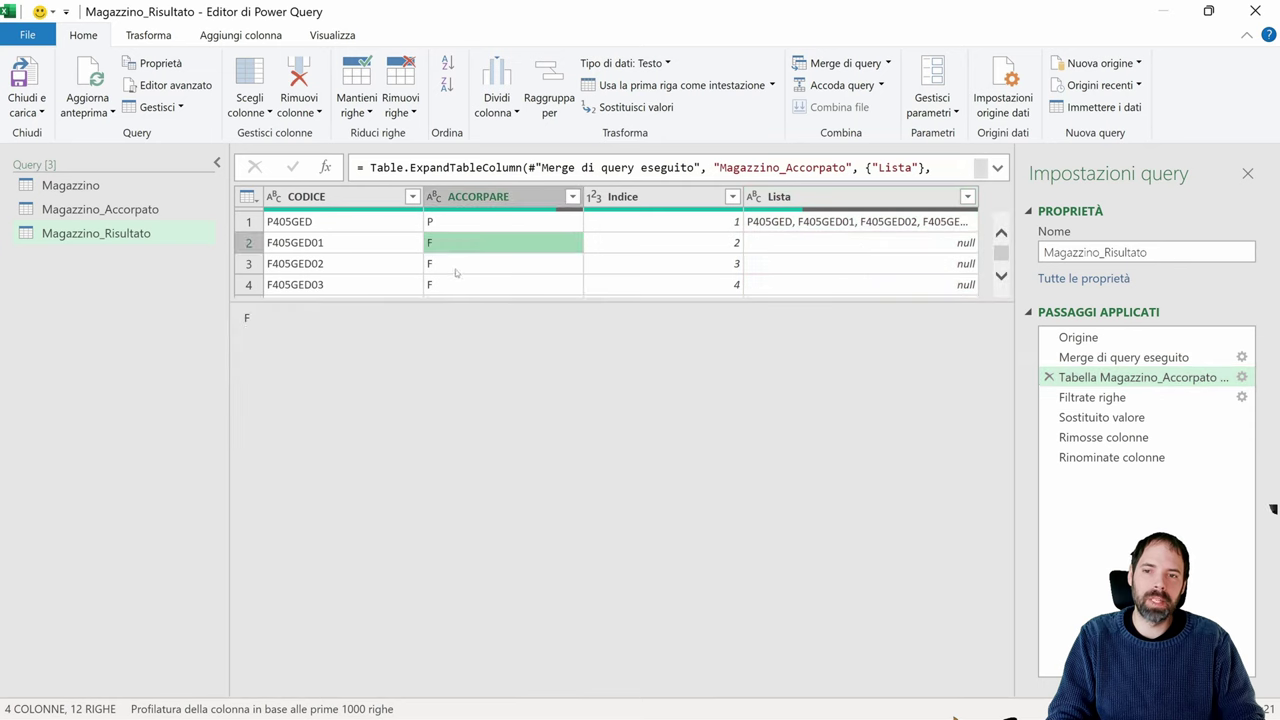
{"action": "left_click", "coordinate": [455, 268]}
{"action": "left_click", "coordinate": [455, 288]}
{"action": "left_click", "coordinate": [300, 222]}
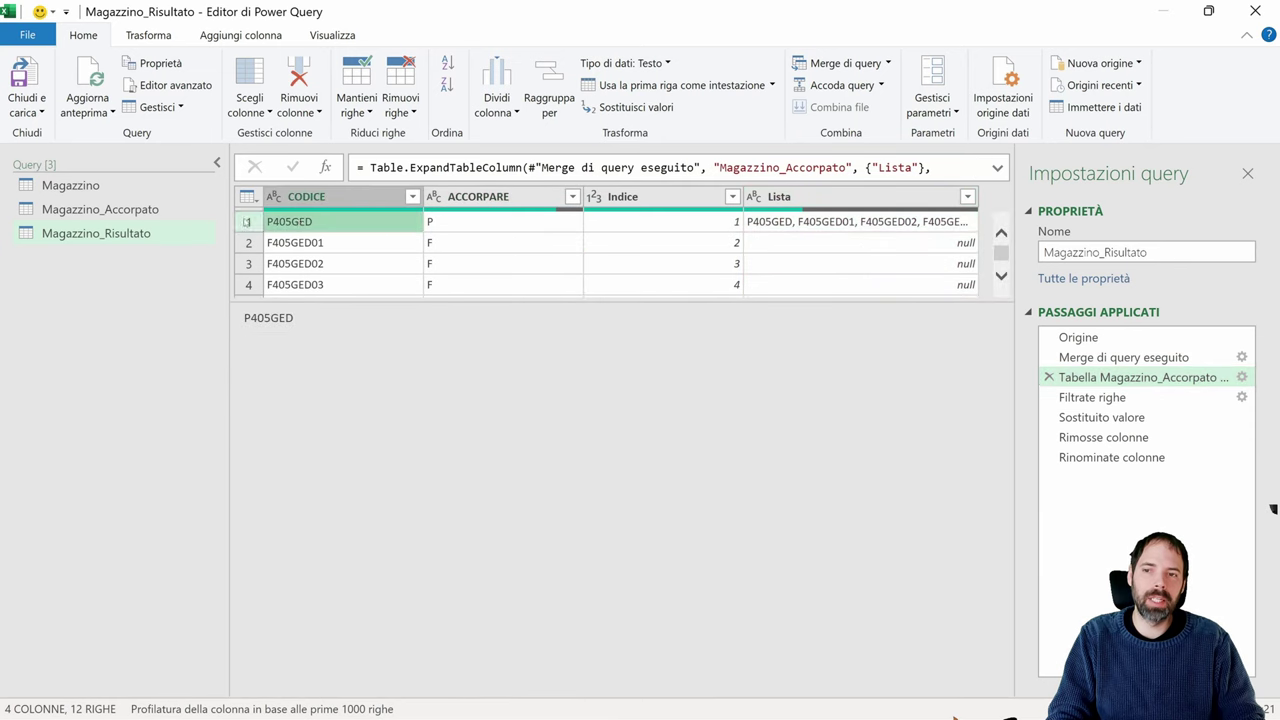
{"action": "left_click", "coordinate": [248, 221]}
{"action": "left_click", "coordinate": [455, 243]}
{"action": "left_click", "coordinate": [455, 264]}
{"action": "left_click", "coordinate": [455, 286]}
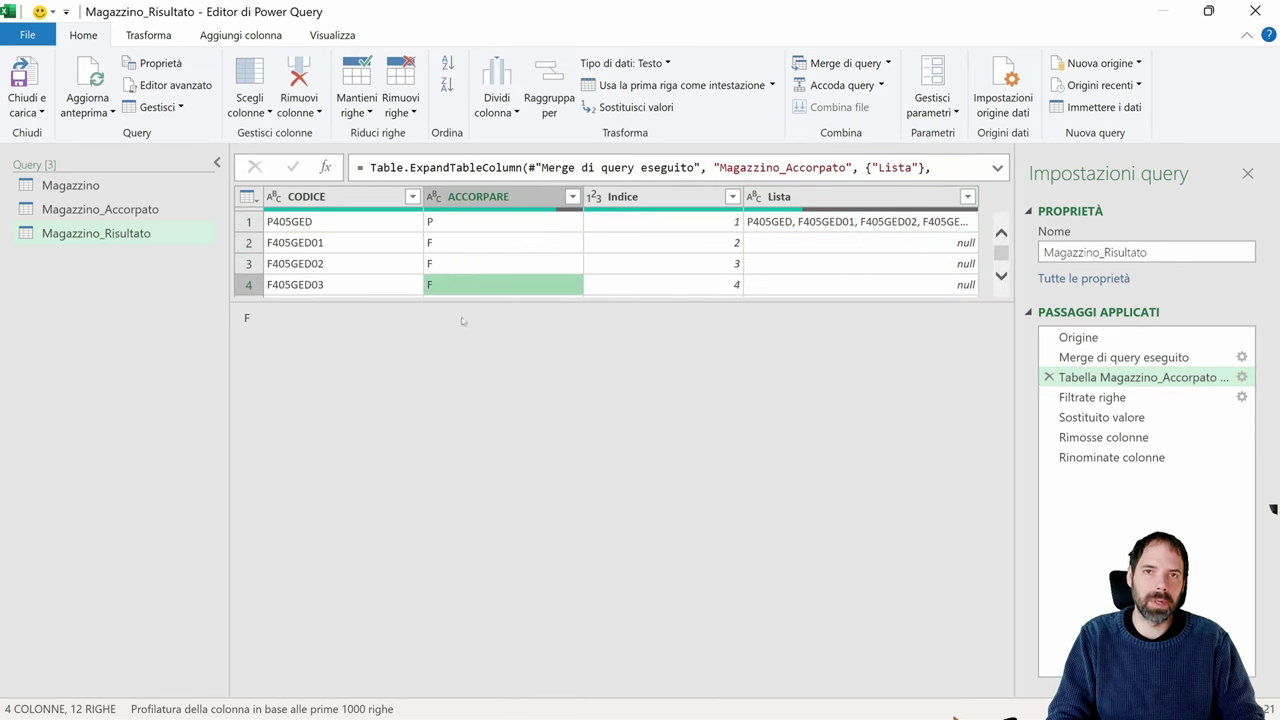
Step: Check that the ACCORPARE filter excludes F and enlarge the grid to show all five rows
{"action": "left_click", "coordinate": [1092, 397]}
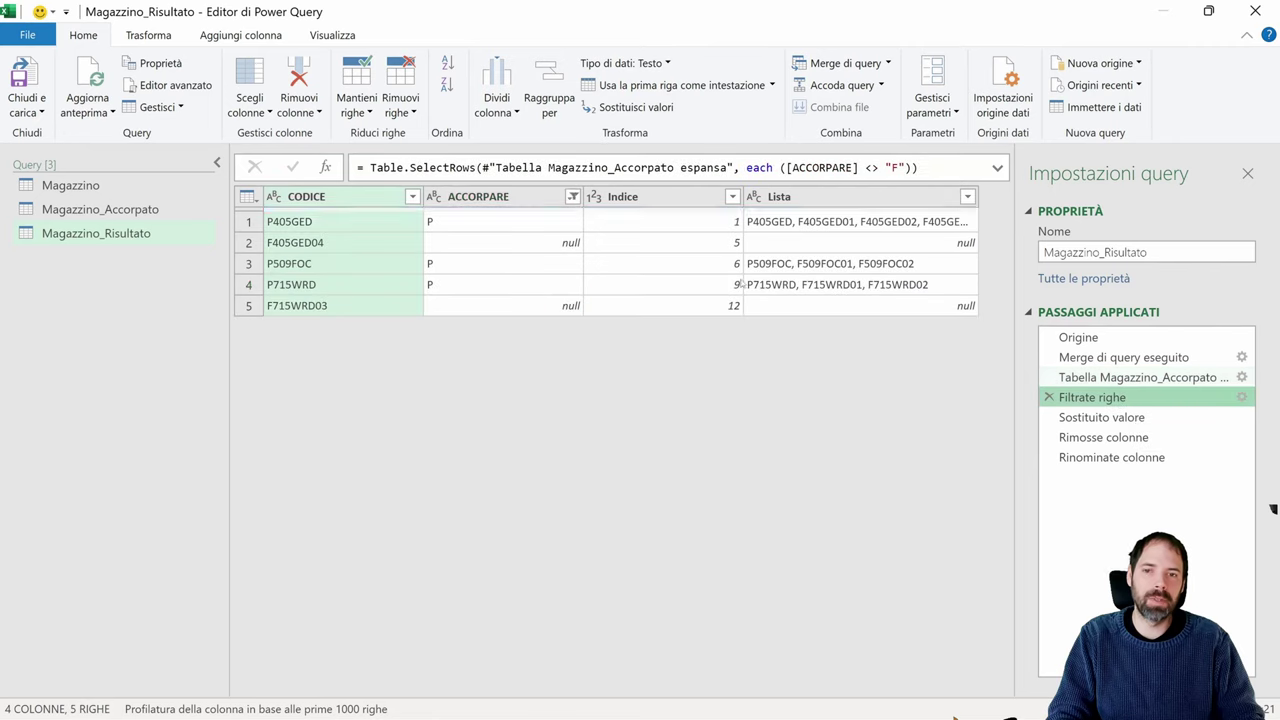
{"action": "left_click", "coordinate": [572, 197]}
{"action": "left_click", "coordinate": [572, 197]}
{"action": "left_click", "coordinate": [572, 197]}
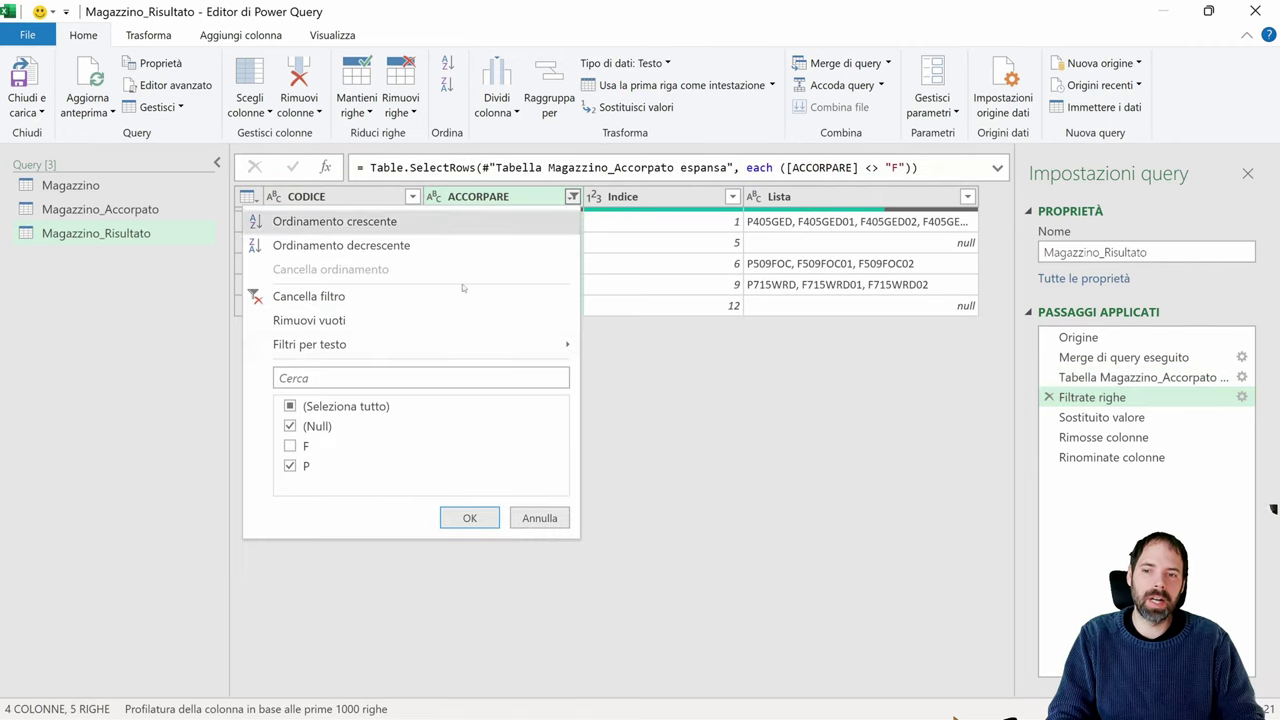
{"action": "left_click", "coordinate": [469, 517]}
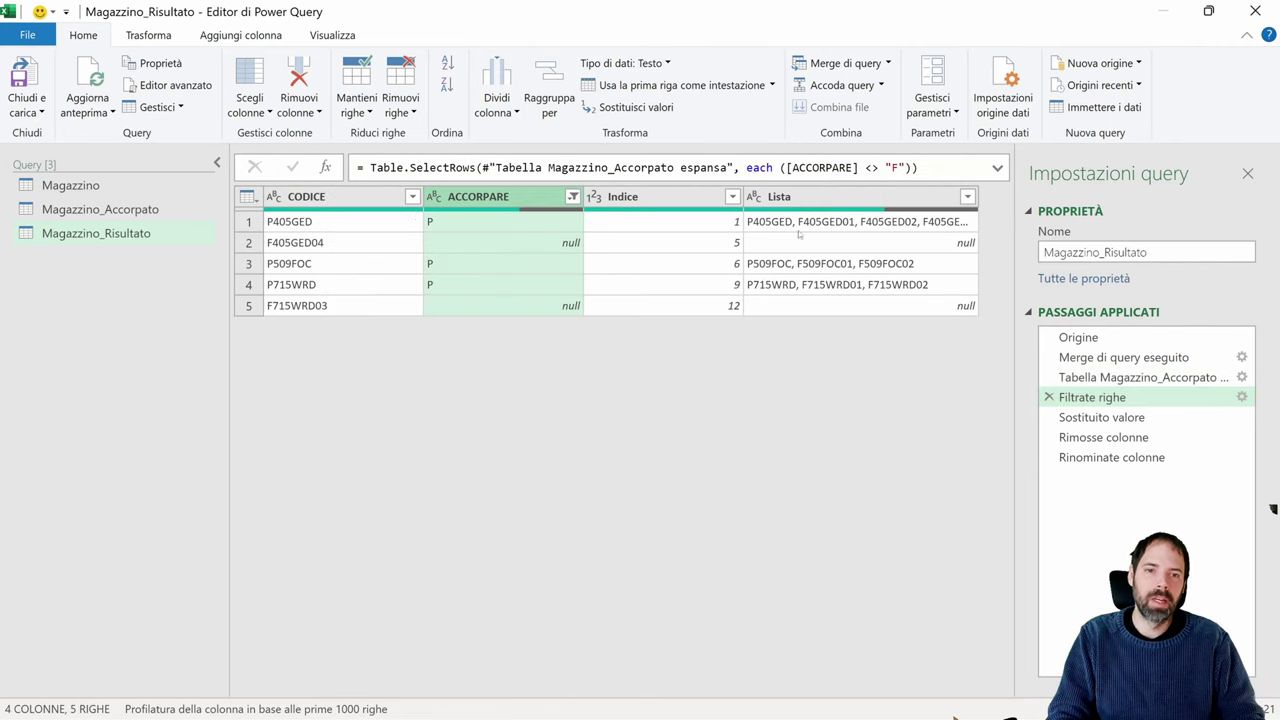
{"action": "left_click", "coordinate": [862, 222]}
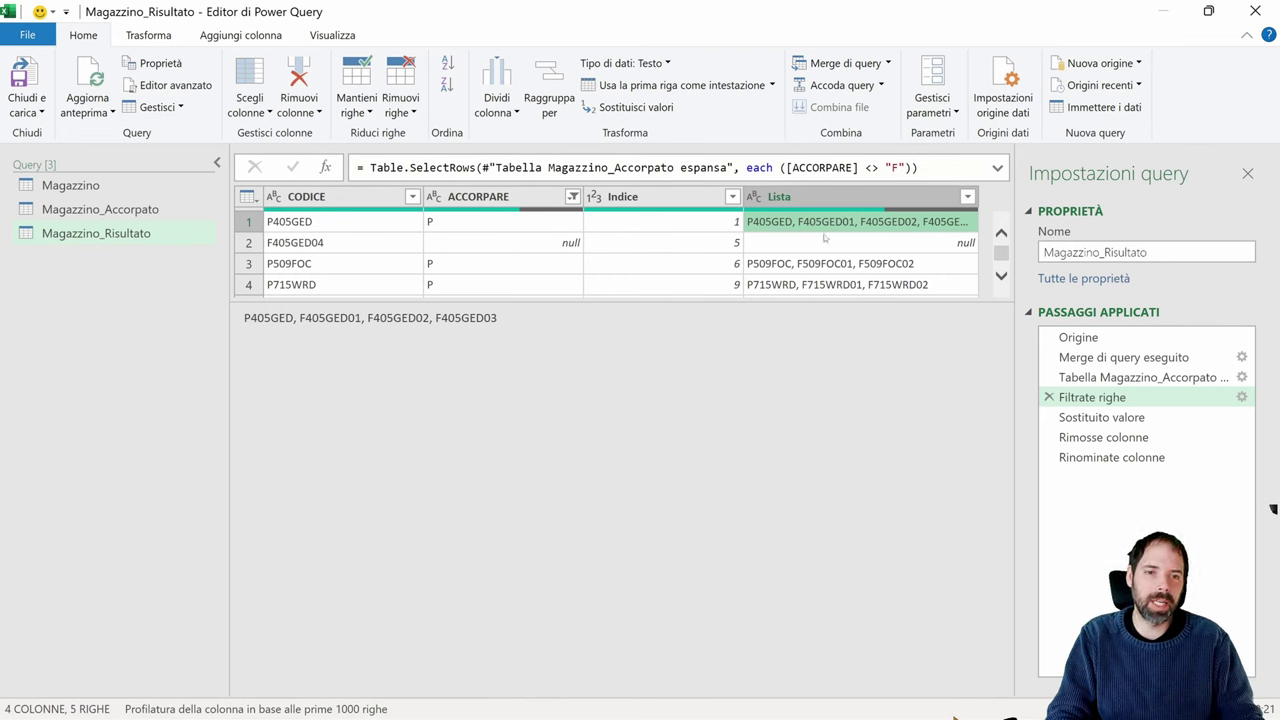
{"action": "left_click_drag", "start_coordinate": [813, 297], "coordinate": [803, 430]}
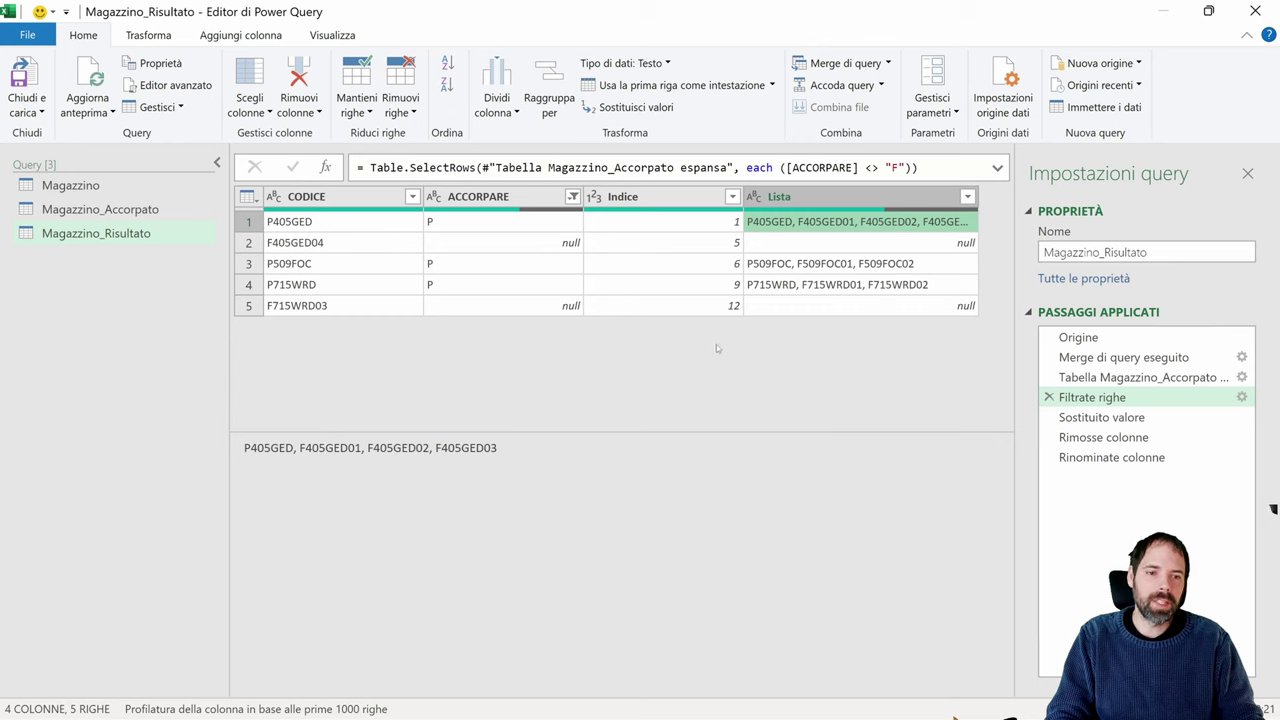
Step: Select the CODICE column and start Sostituisci valori from the Trasforma tab
{"action": "left_click", "coordinate": [316, 197]}
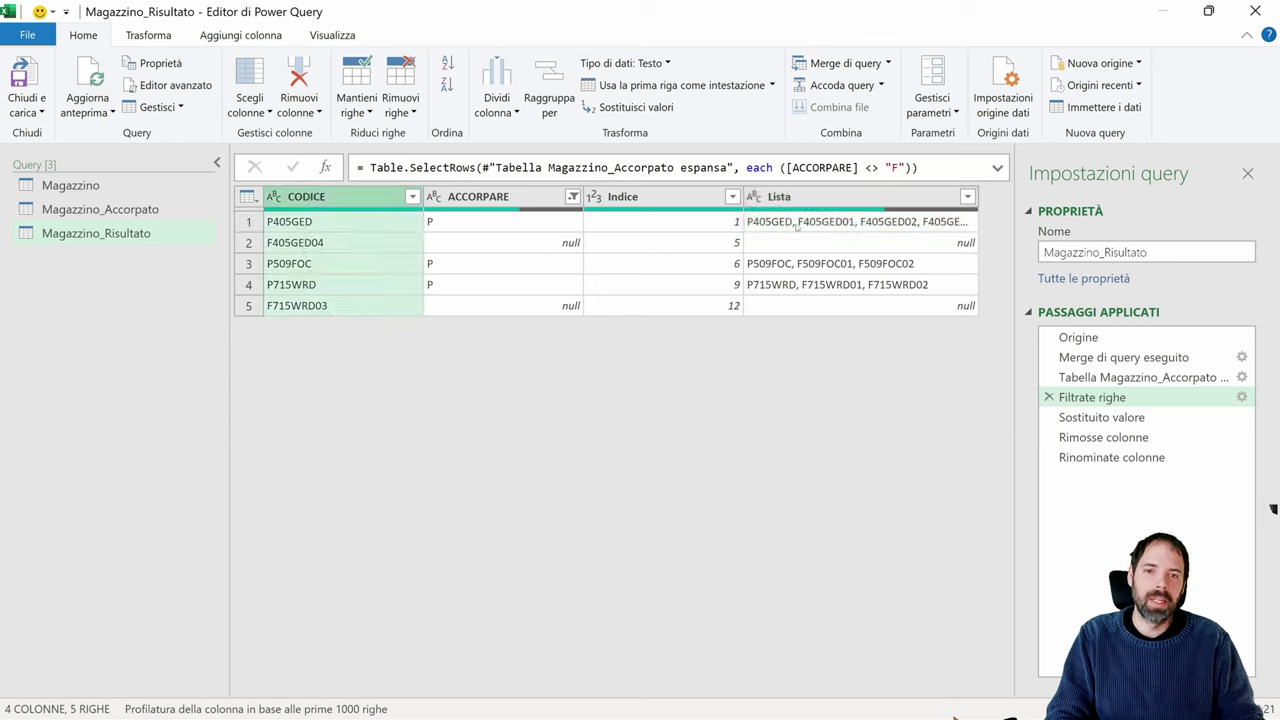
{"action": "left_click", "coordinate": [803, 222]}
{"action": "left_click", "coordinate": [314, 226]}
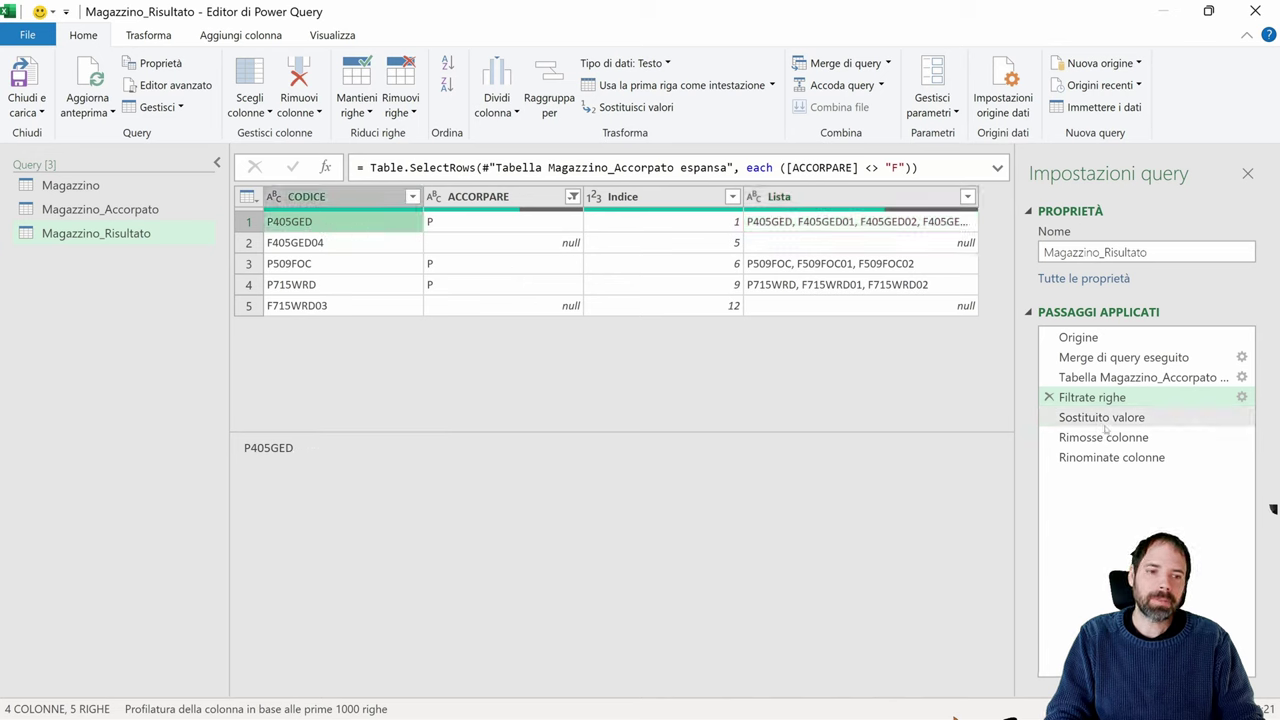
{"action": "left_click", "coordinate": [326, 200]}
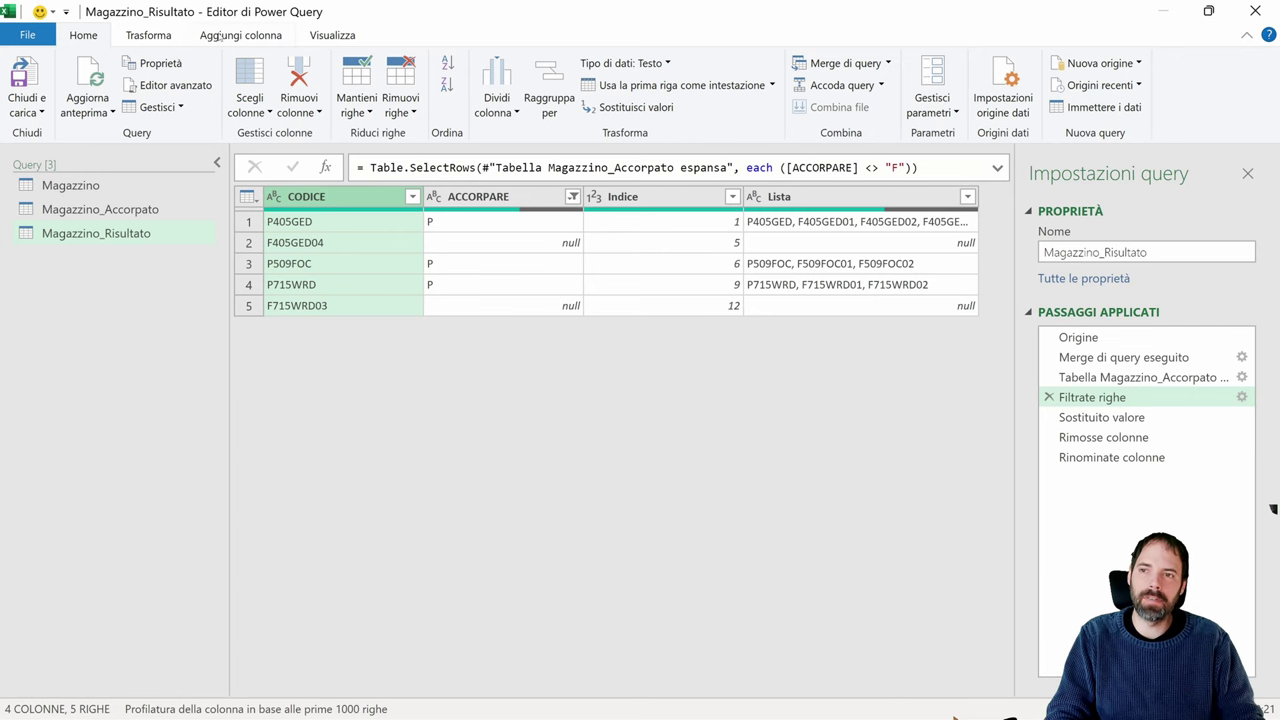
{"action": "left_click", "coordinate": [167, 34]}
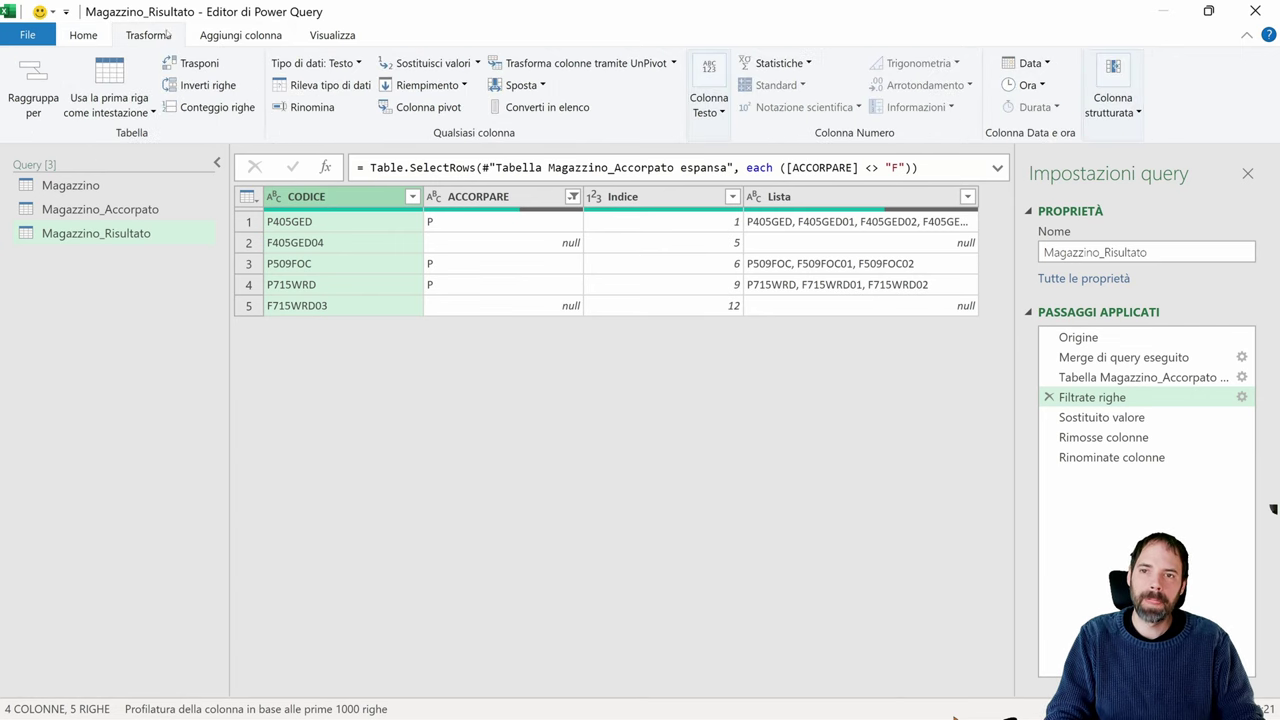
{"action": "left_click", "coordinate": [426, 64]}
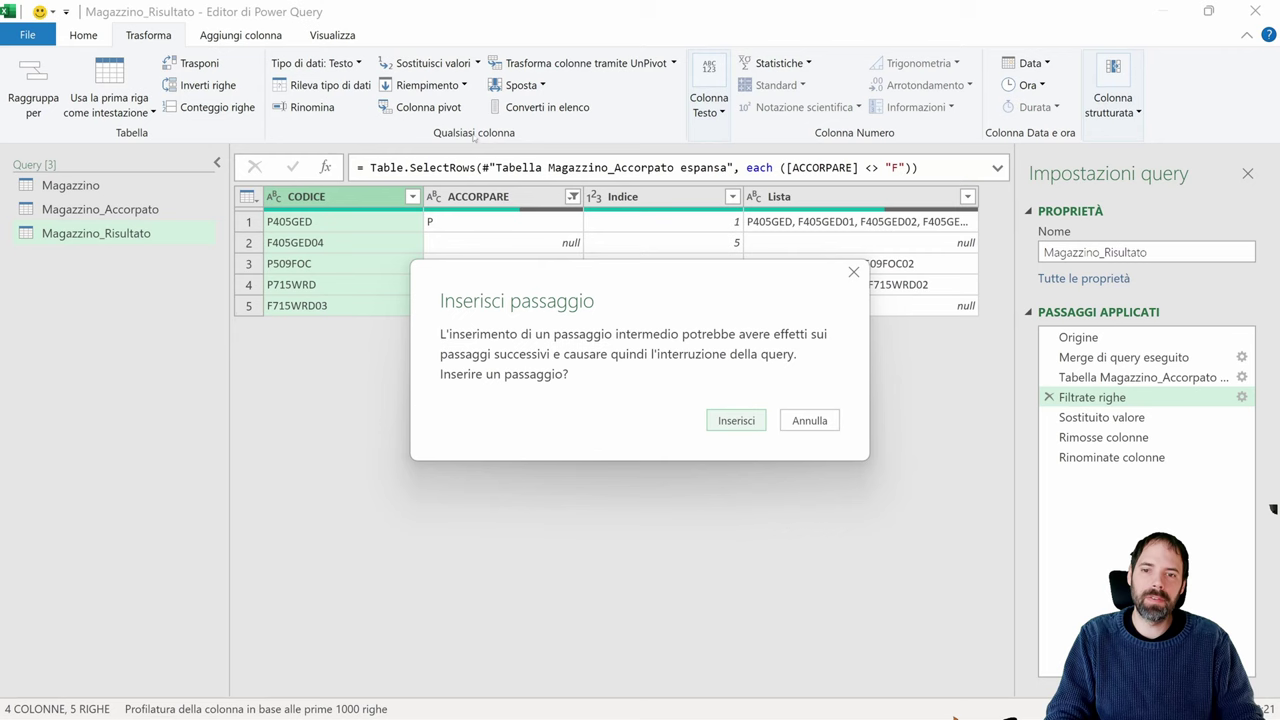
Step: Insert a placeholder replace step on CODICE that replaces A with B
{"action": "left_click", "coordinate": [726, 415]}
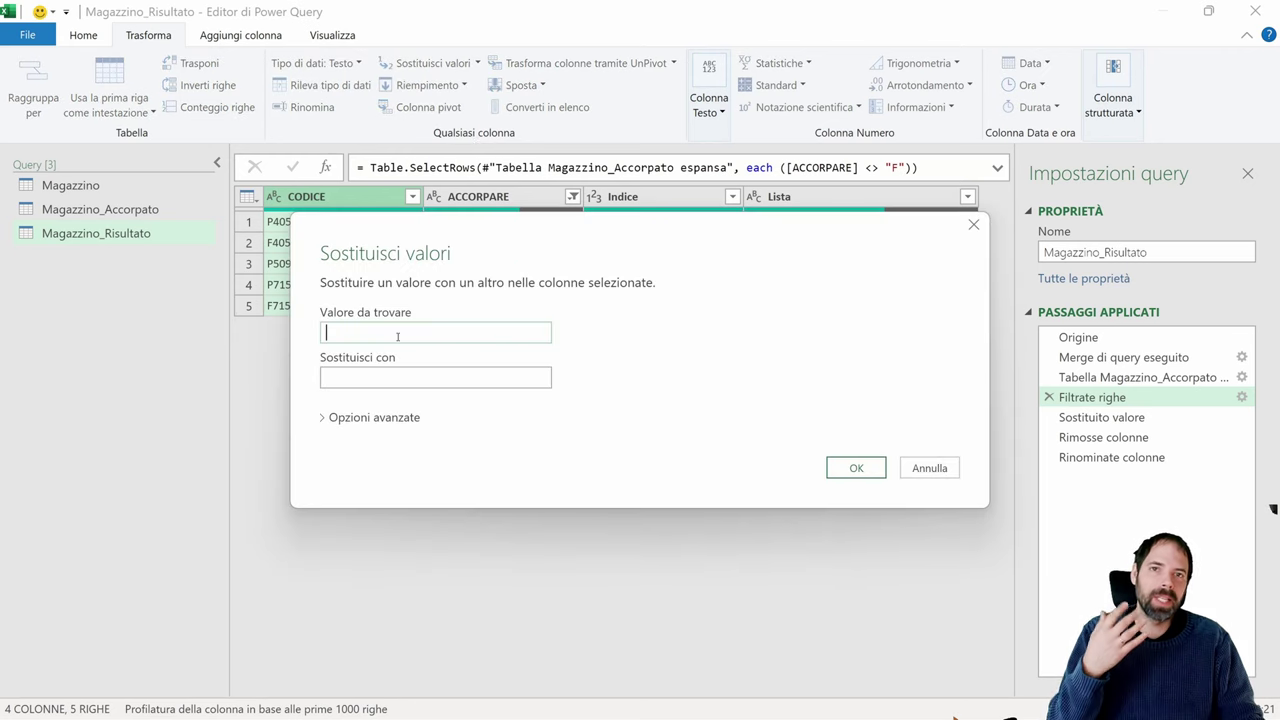
{"action": "type", "text": "A"}
{"action": "left_click", "coordinate": [383, 376]}
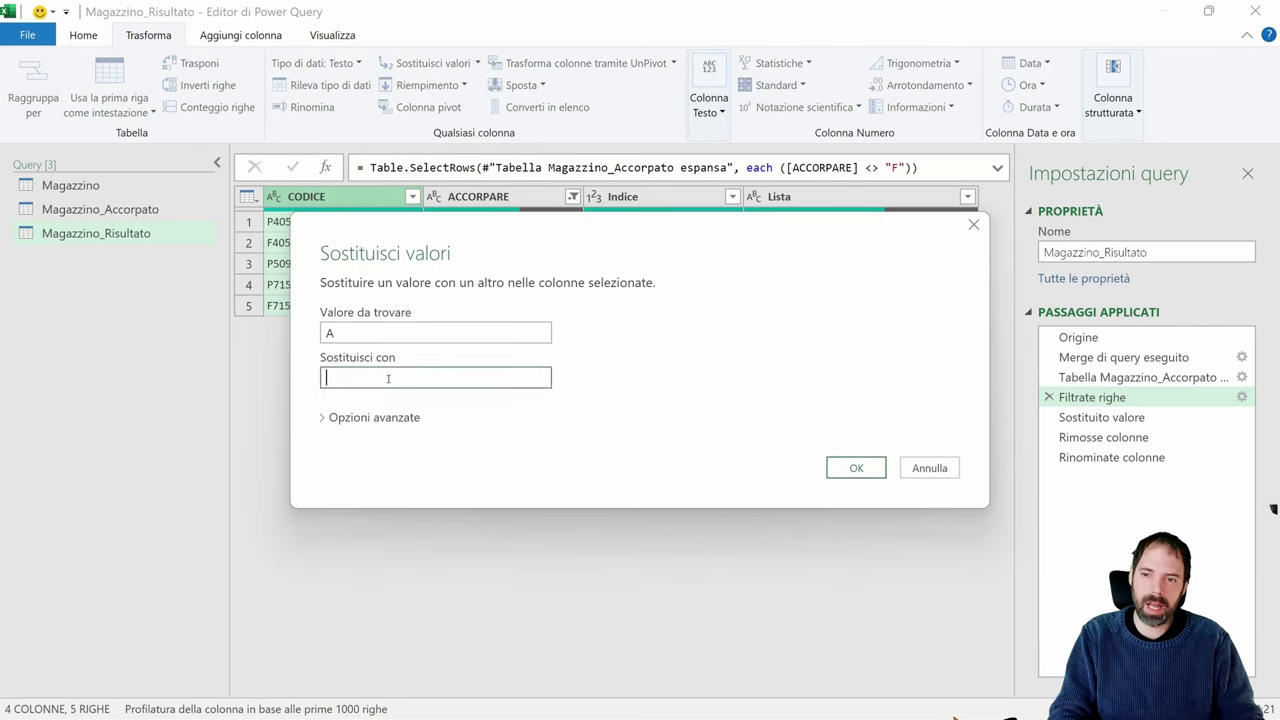
{"action": "type", "text": "B"}
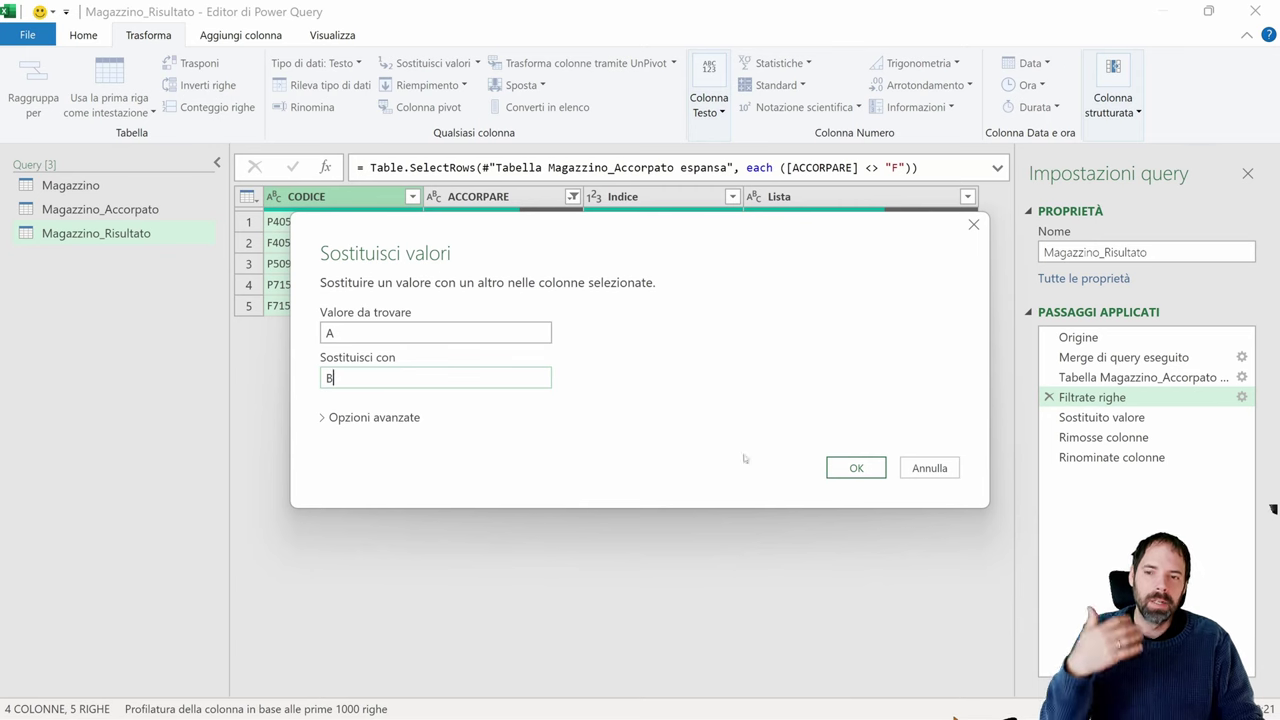
{"action": "left_click", "coordinate": [855, 468]}
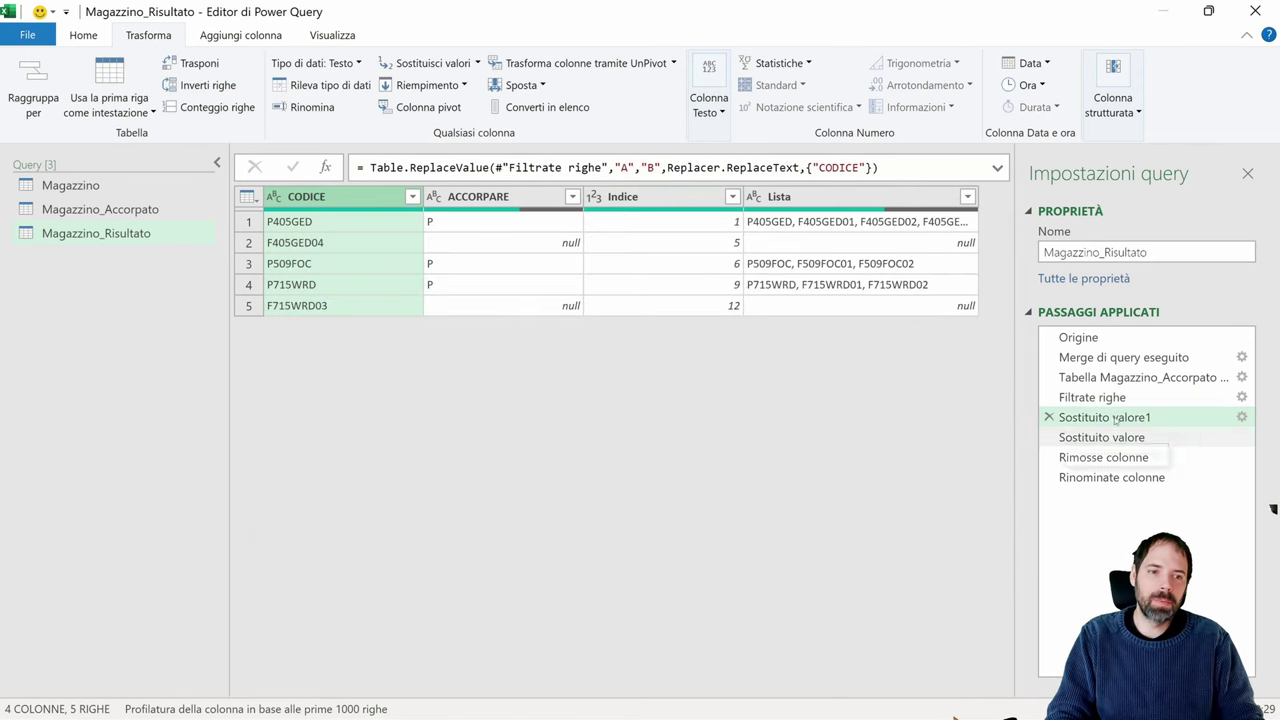
Step: Edit the replace formula to use each [CODICE] and each [LISTA] as its values
{"action": "left_click", "coordinate": [1080, 417]}
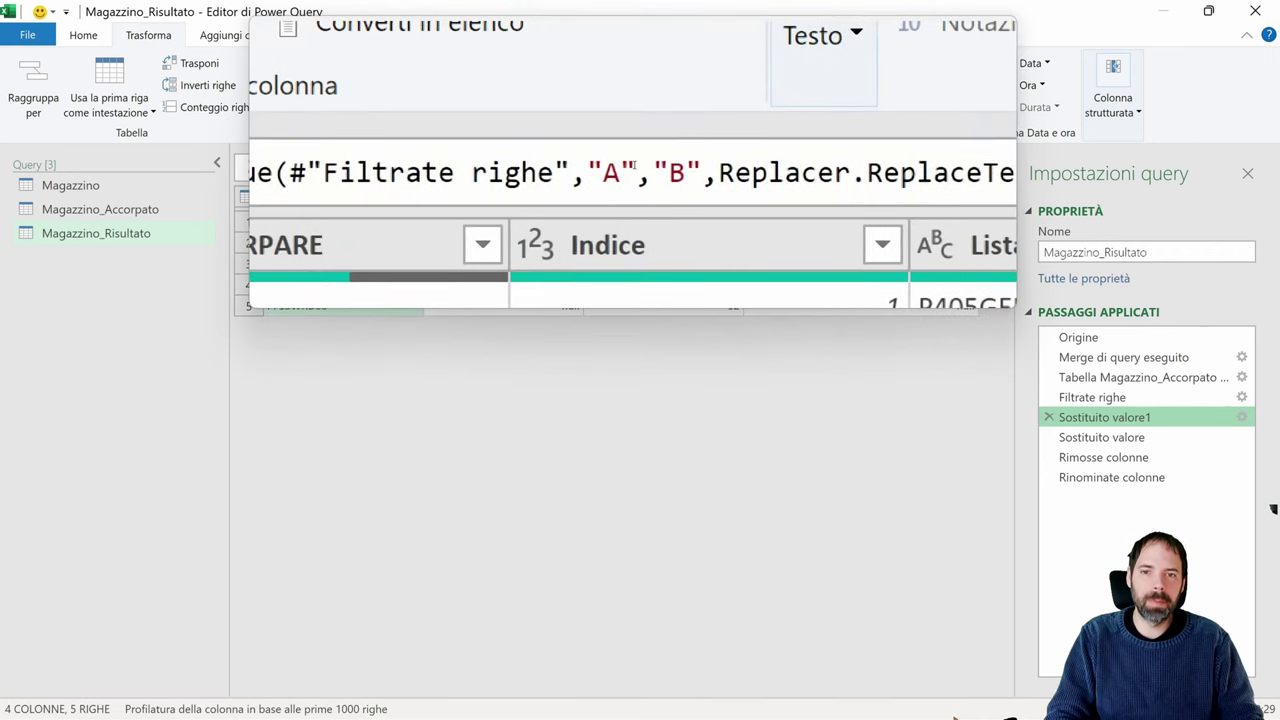
{"action": "left_click_drag", "start_coordinate": [636, 168], "coordinate": [615, 168]}
{"action": "type", "text": "EAC"}
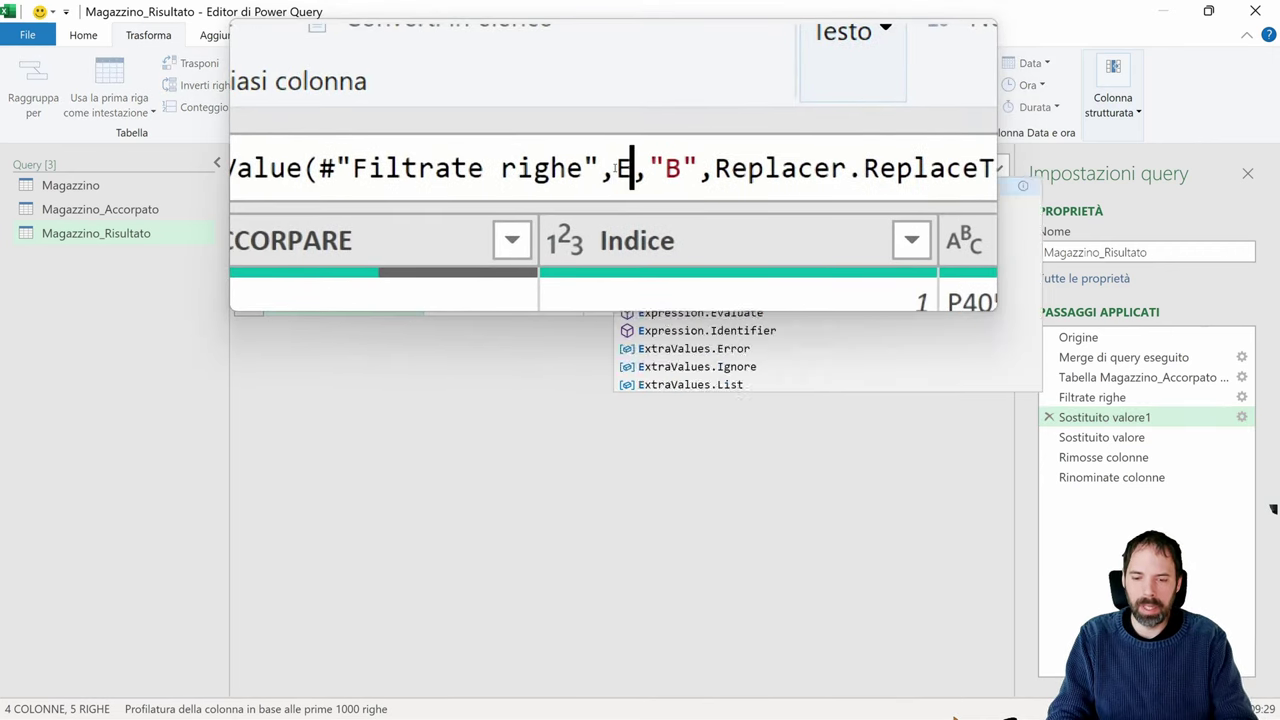
{"action": "key", "text": "BackSpace"}
{"action": "key", "text": "BackSpace"}
{"action": "key", "text": "BackSpace"}
{"action": "type", "text": "e"}
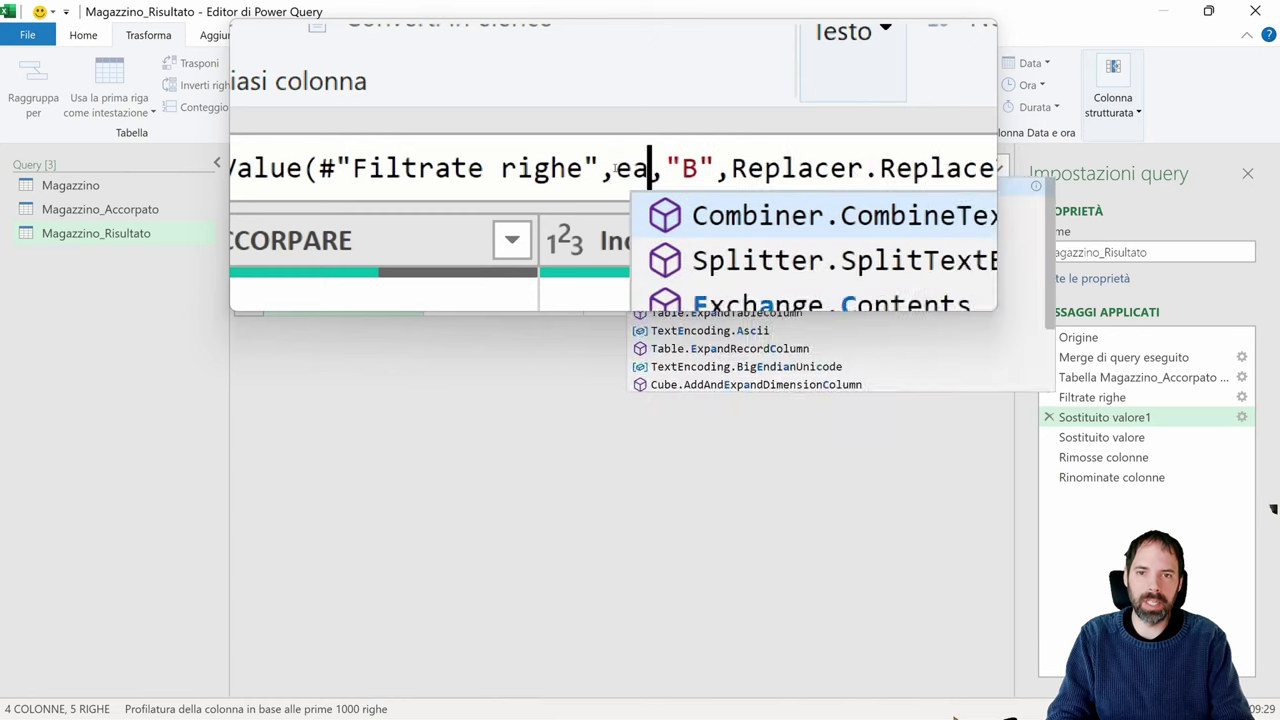
{"action": "type", "text": "ach [CODICE"}
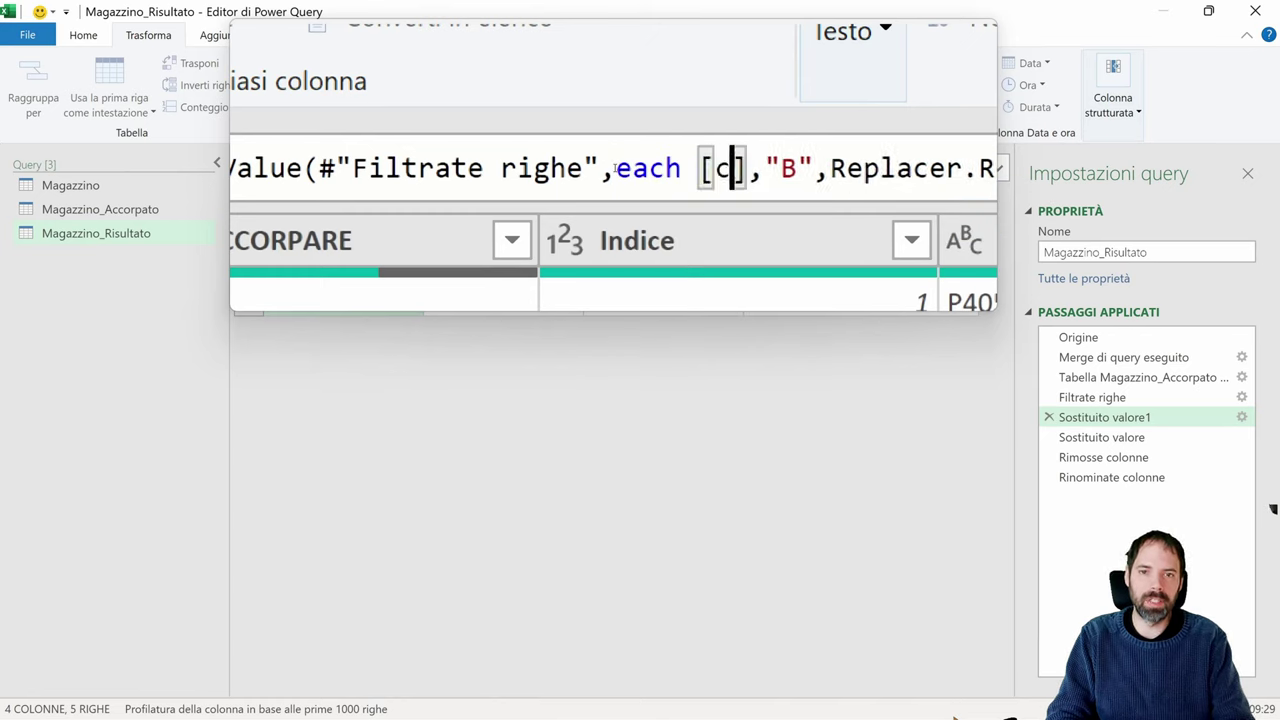
{"action": "key", "text": "Right"}
{"action": "key", "text": "Right"}
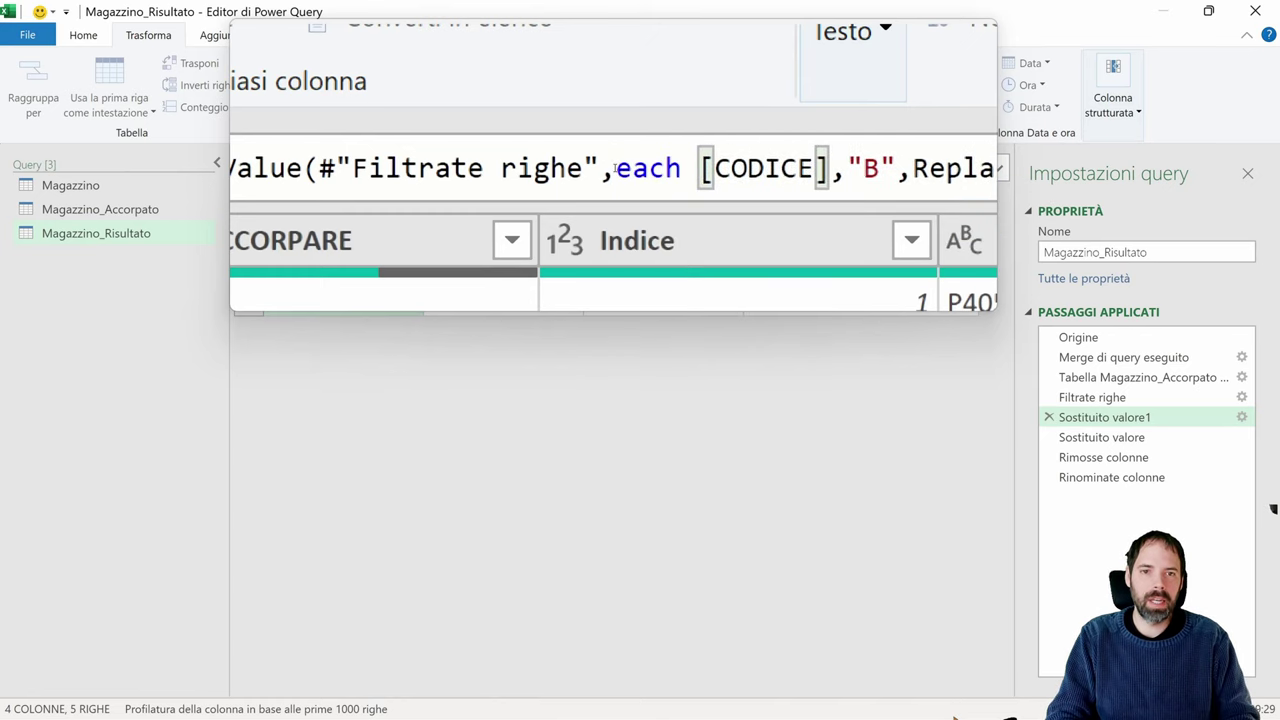
{"action": "key", "text": "shift+Right"}
{"action": "key", "text": "shift+Right"}
{"action": "type", "text": "EA"}
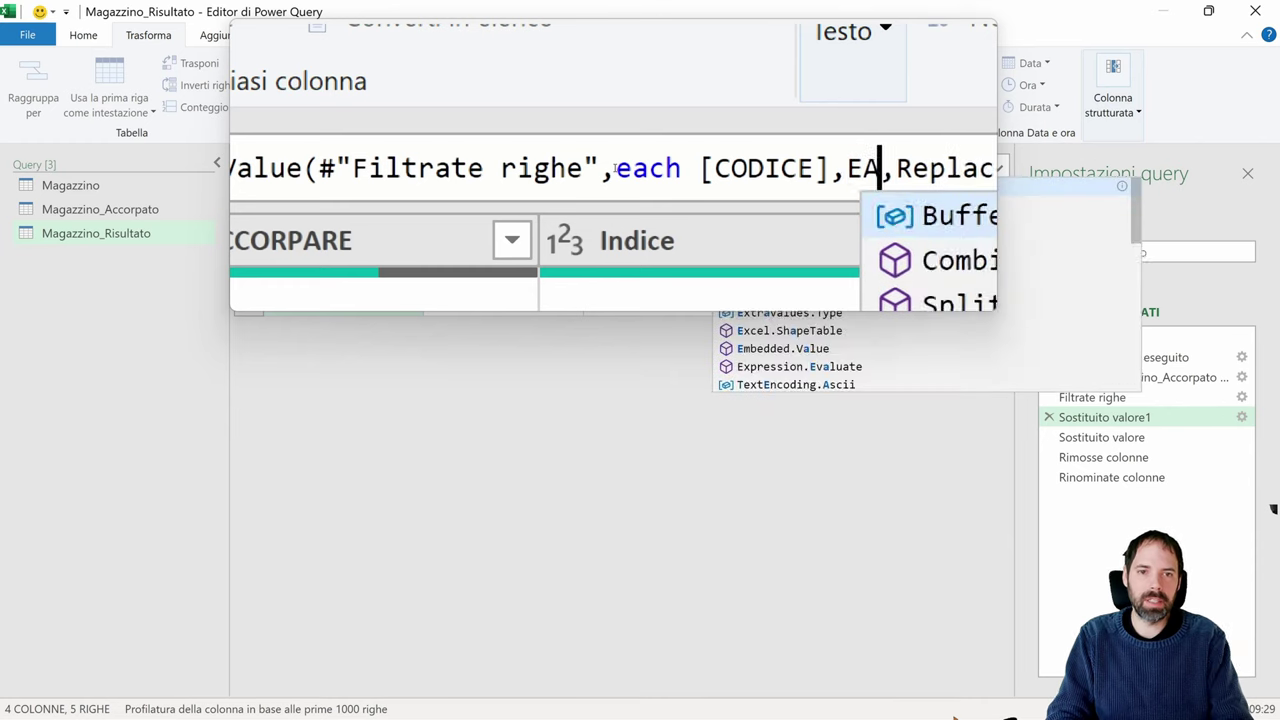
{"action": "key", "text": "BackSpace"}
{"action": "key", "text": "BackSpace"}
{"action": "type", "text": "each ["}
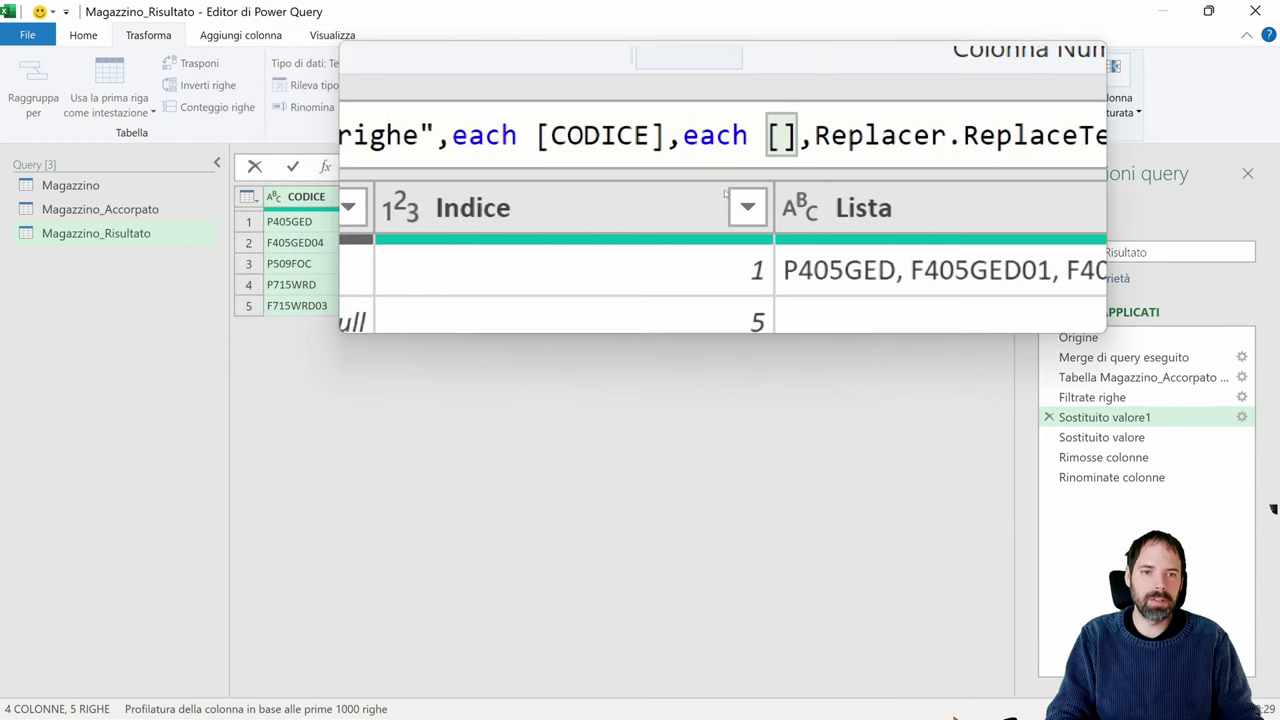
{"action": "type", "text": "LISTA"}
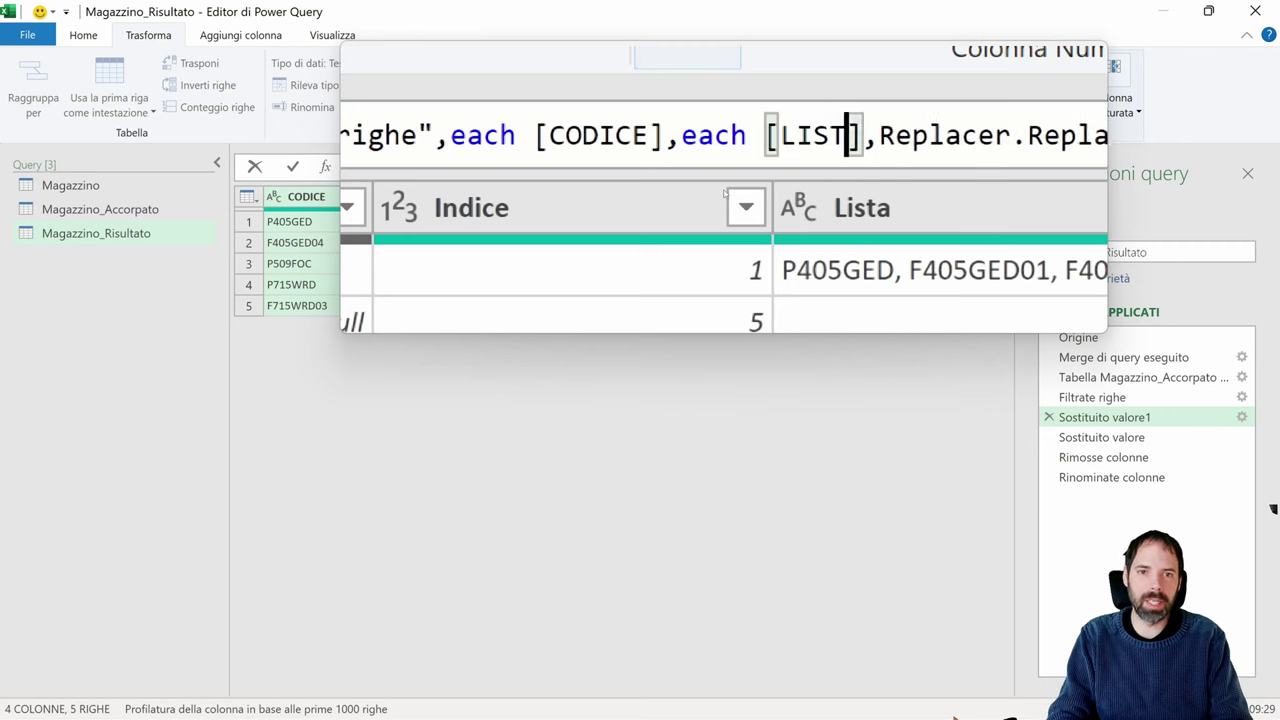
{"action": "key", "text": "Return"}
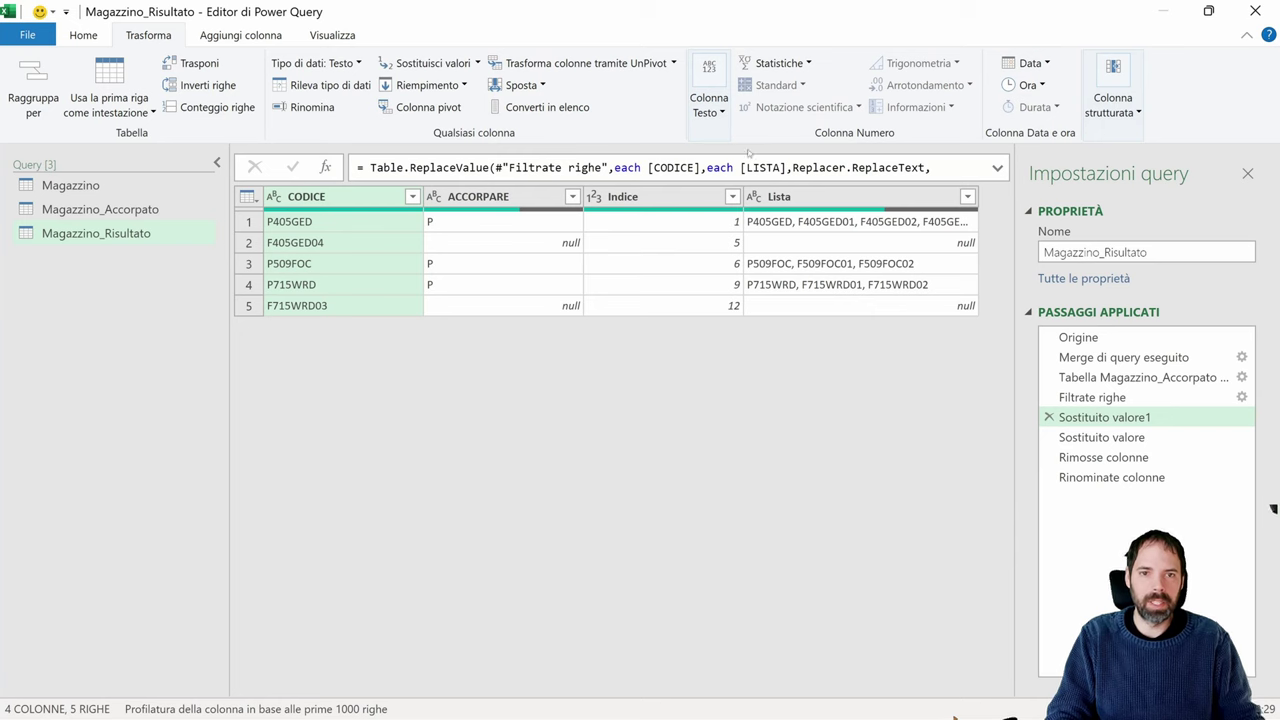
Step: Correct [LISTA] to [Lista] in the Sostituito valore1 formula
{"action": "left_click", "coordinate": [752, 164]}
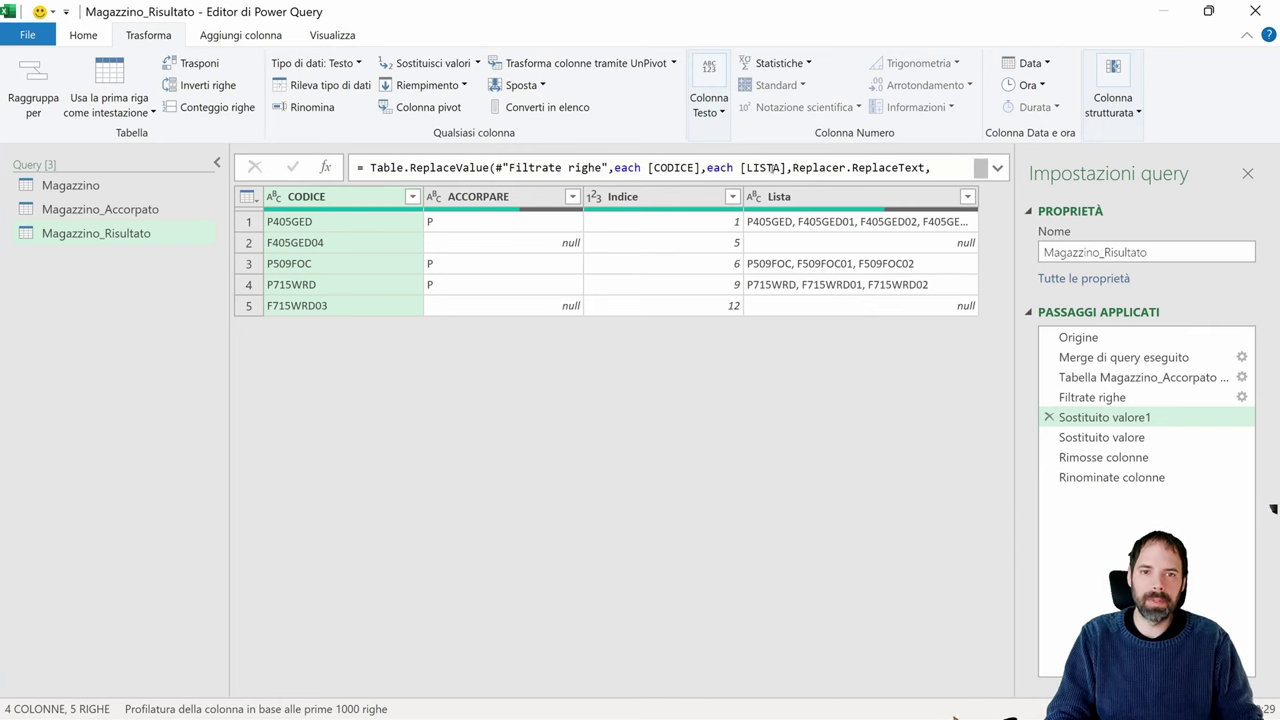
{"action": "left_click", "coordinate": [793, 167]}
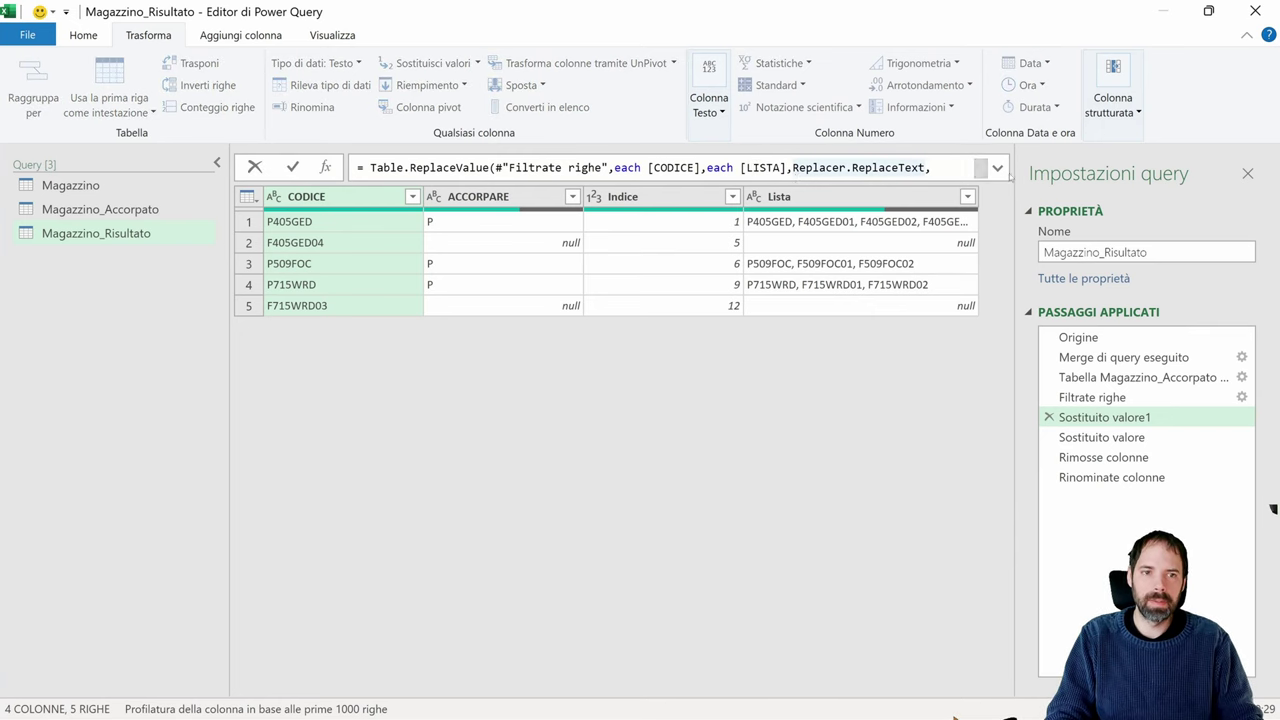
{"action": "left_click", "coordinate": [1103, 437]}
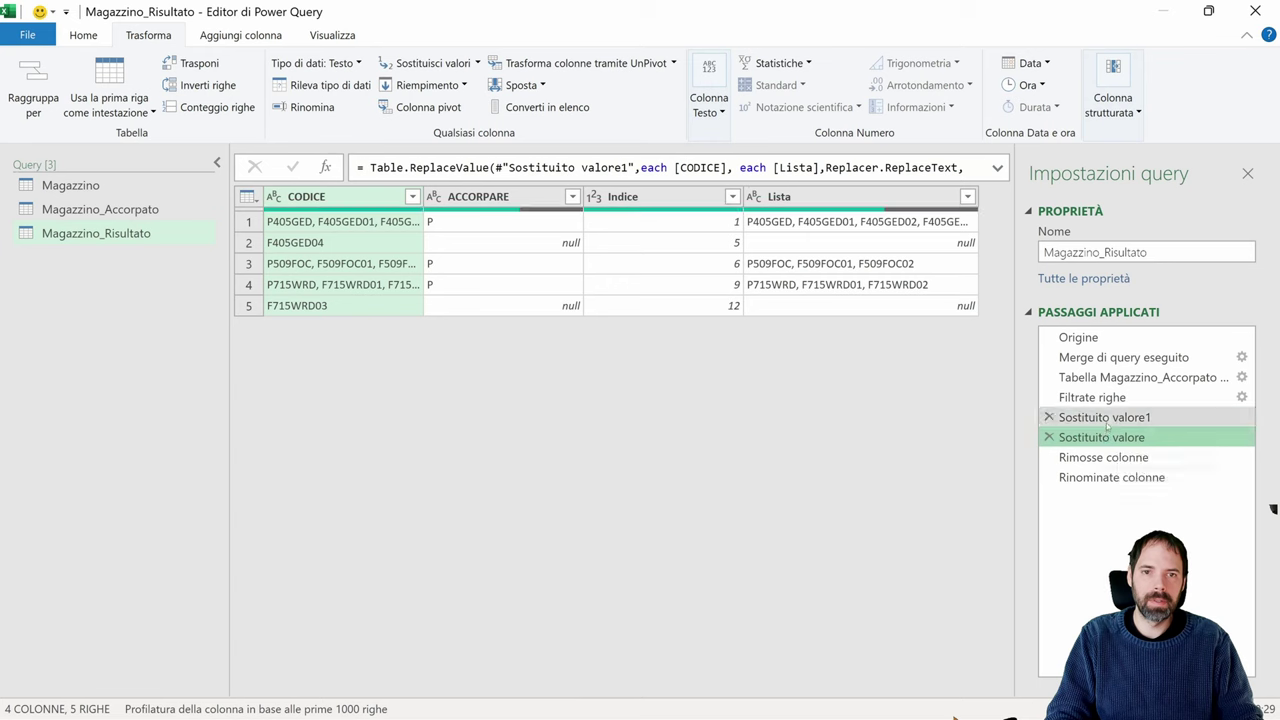
{"action": "left_click", "coordinate": [1100, 417]}
{"action": "left_click", "coordinate": [773, 167]}
{"action": "left_click_drag", "start_coordinate": [784, 167], "coordinate": [753, 167]}
{"action": "type", "text": "ista"}
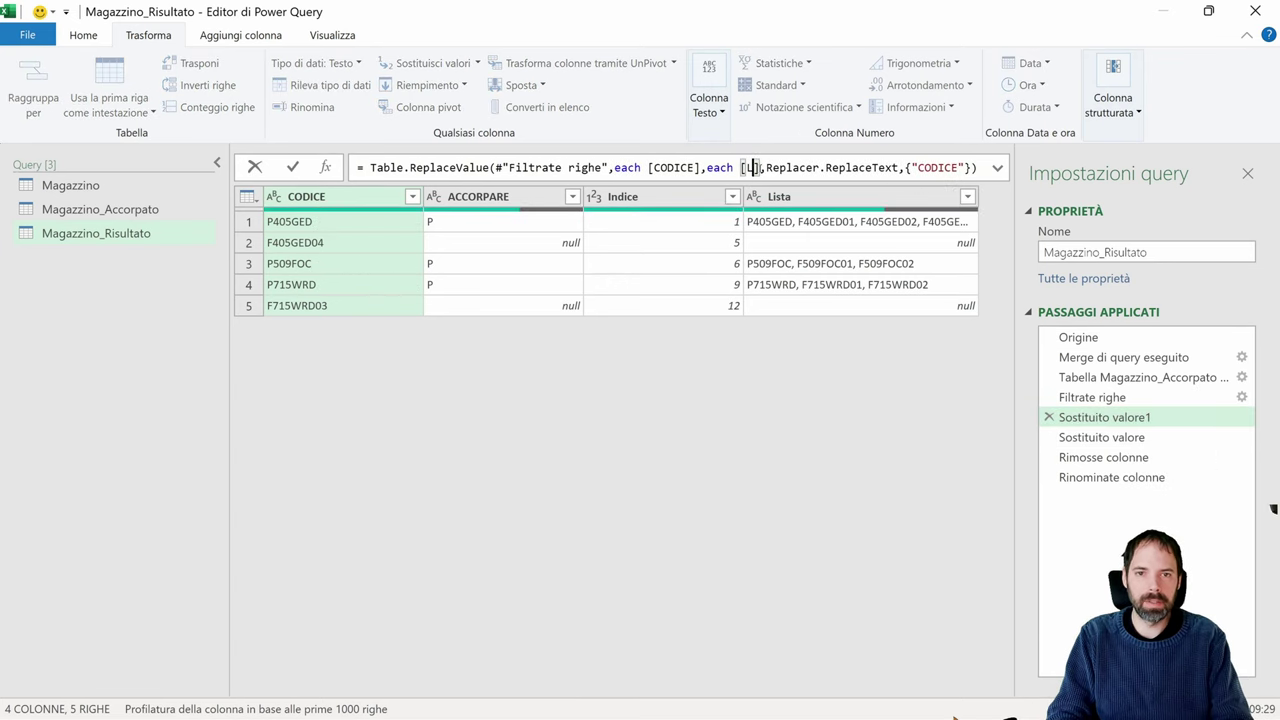
{"action": "key", "text": "Return"}
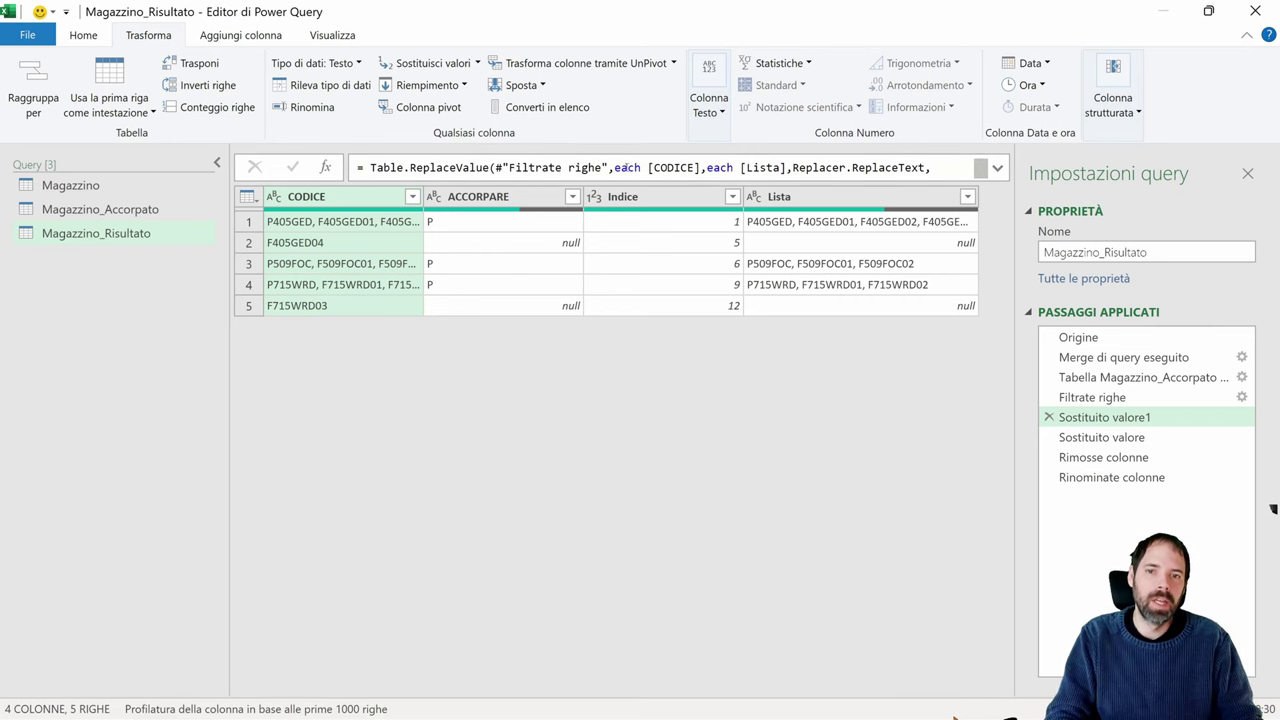
Step: Review the ReplaceValue formula's CODICE and Lista arguments
{"action": "left_click_drag", "start_coordinate": [614, 169], "coordinate": [688, 168]}
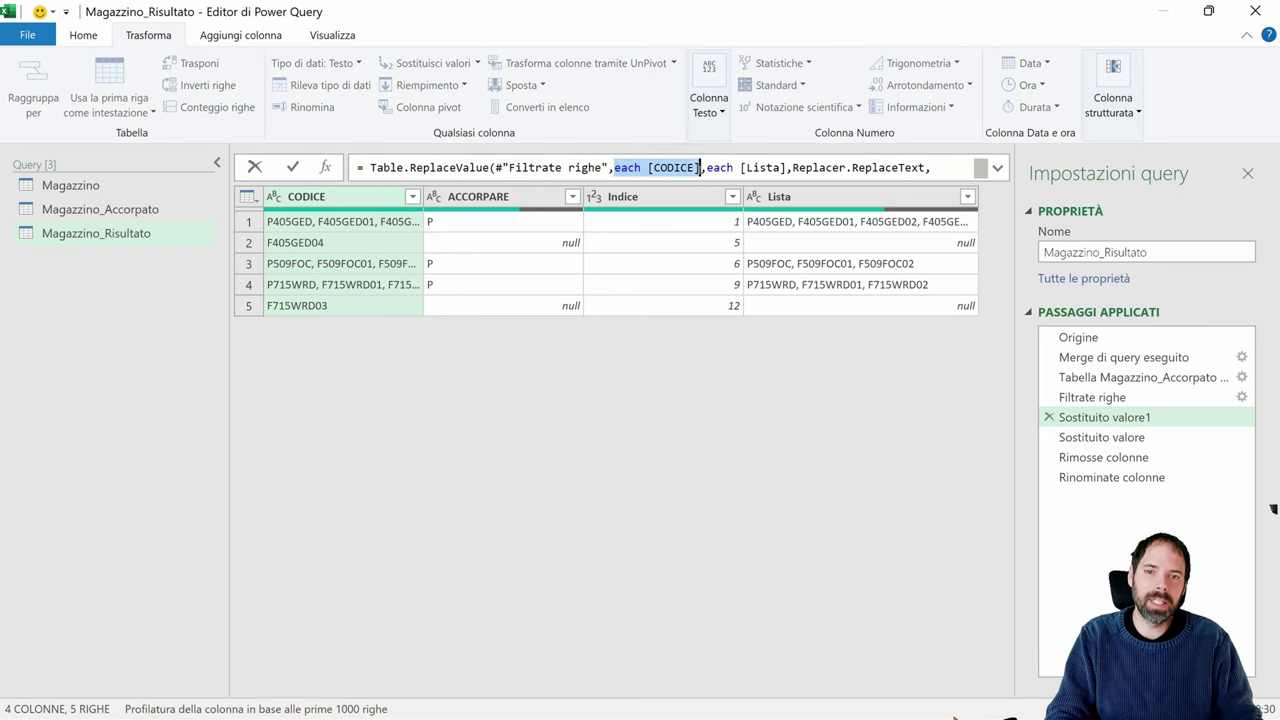
{"action": "left_click", "coordinate": [729, 168]}
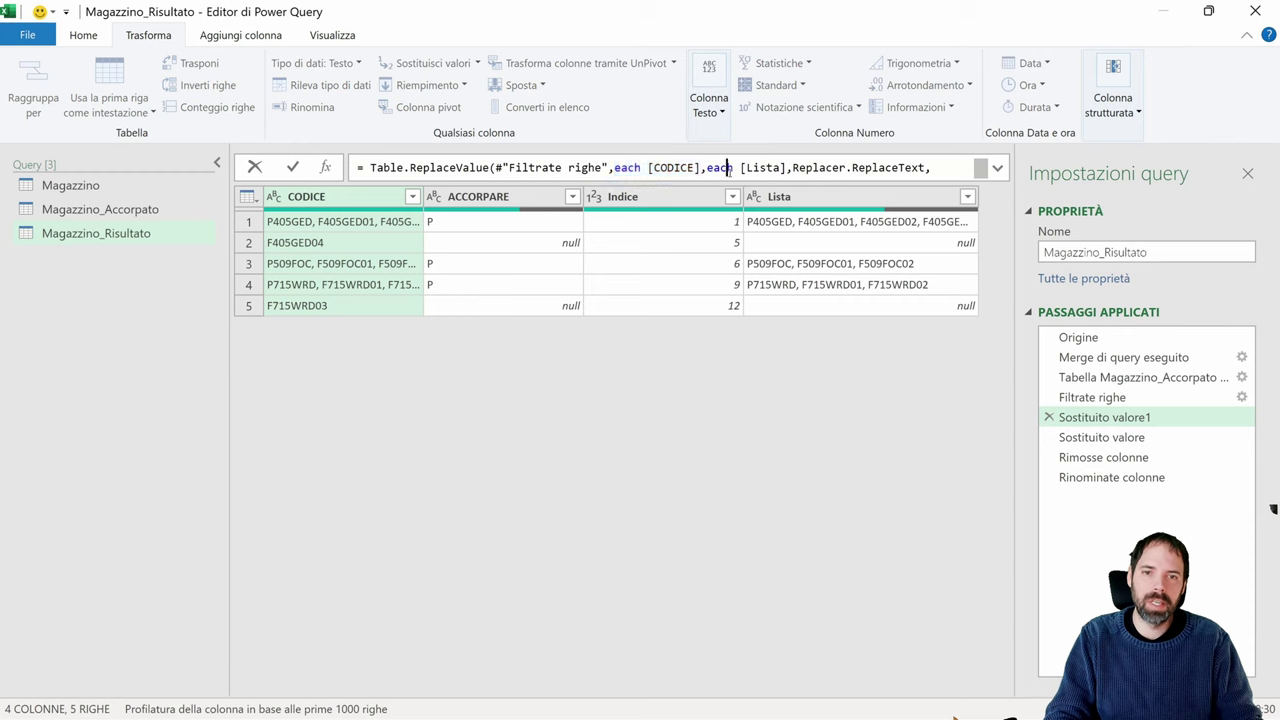
{"action": "left_click_drag", "start_coordinate": [707, 168], "coordinate": [782, 168]}
{"action": "left_click", "coordinate": [740, 168]}
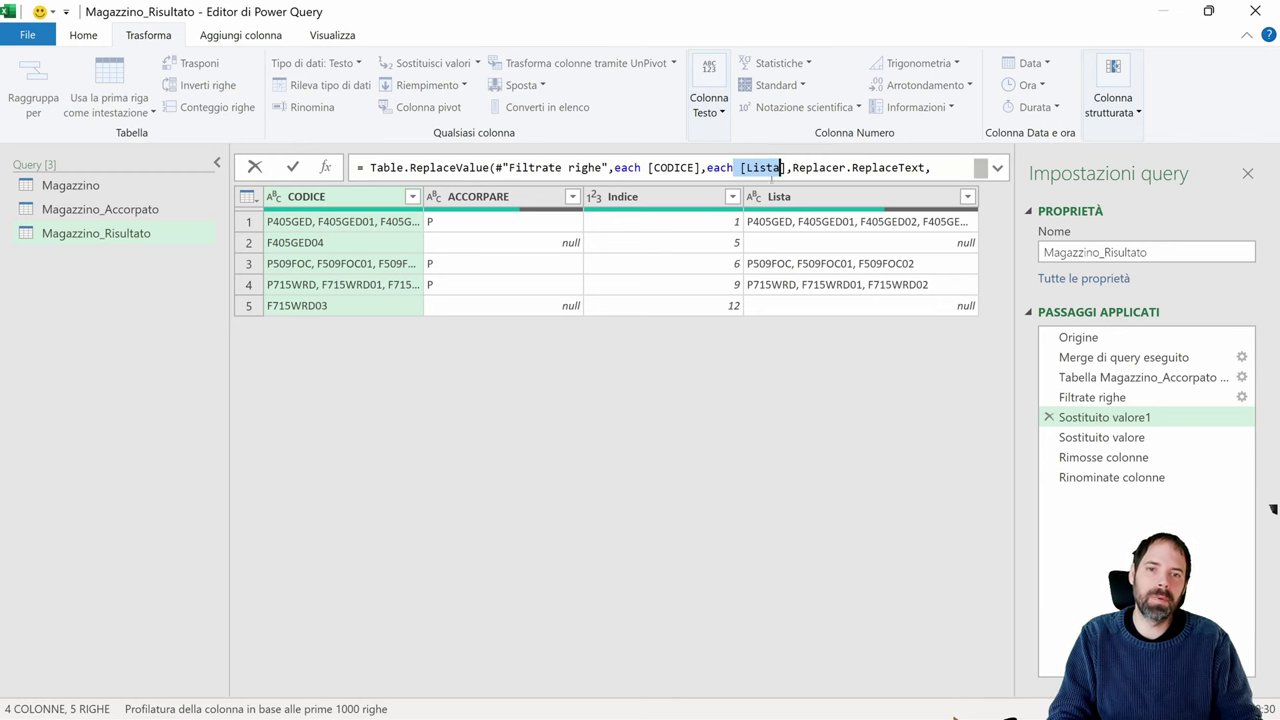
{"action": "left_click", "coordinate": [765, 168]}
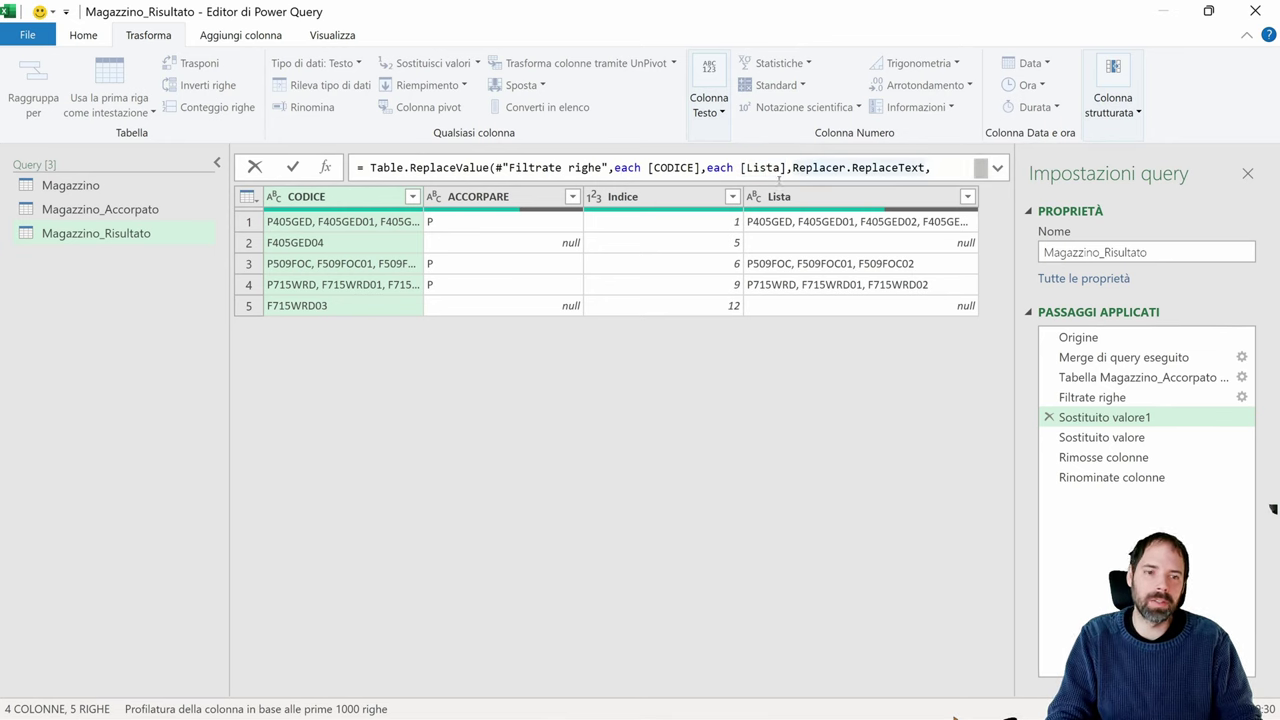
Step: Delete the redundant replace-value step
{"action": "key", "text": "Return"}
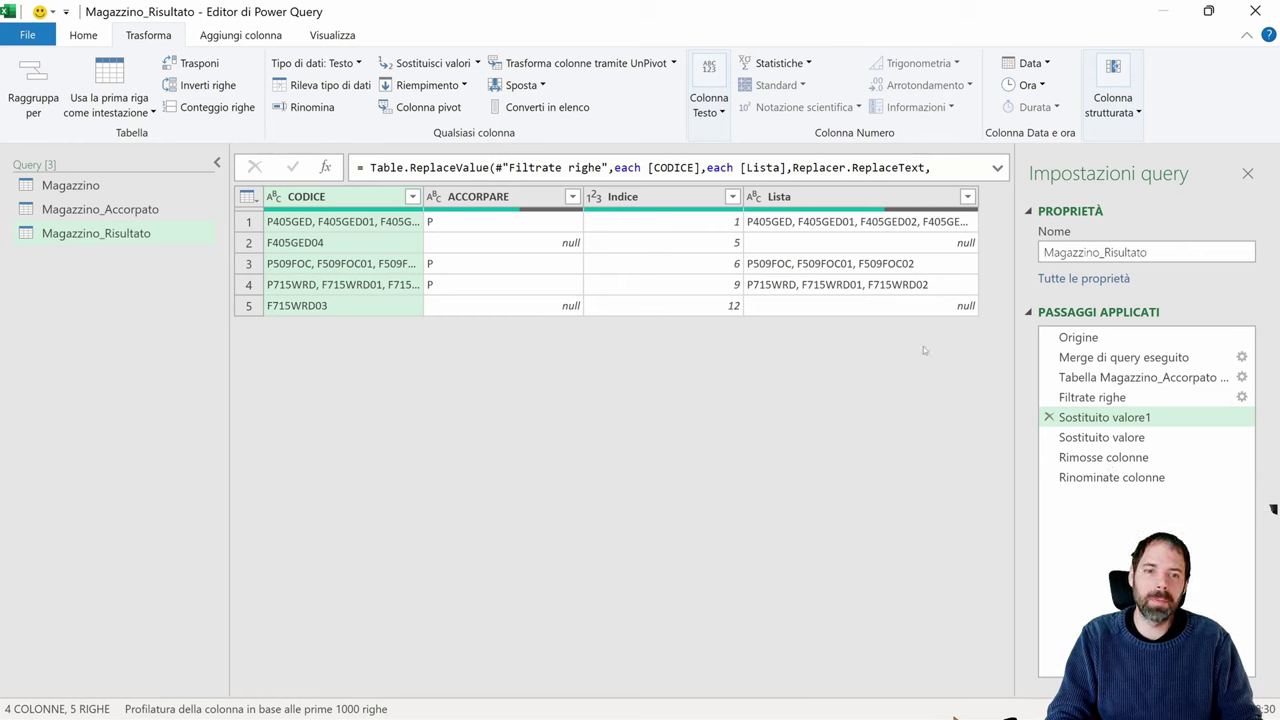
{"action": "left_click", "coordinate": [1049, 417]}
{"action": "left_click", "coordinate": [740, 420]}
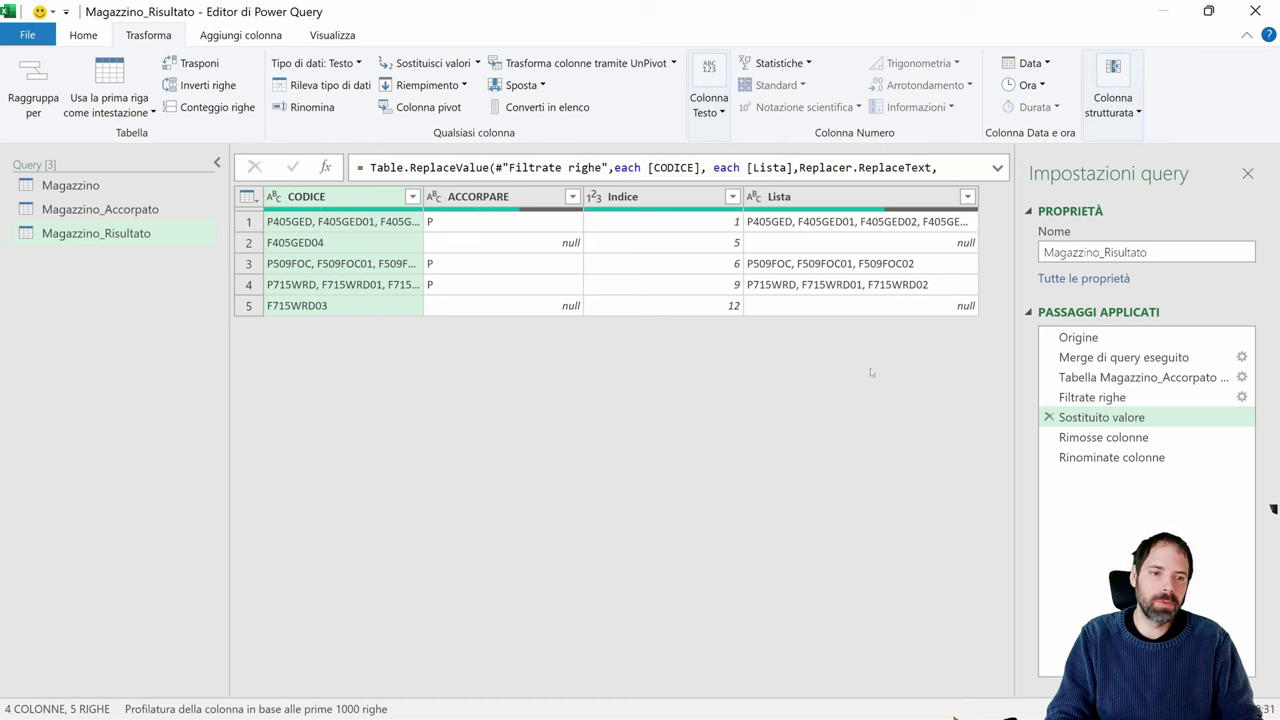
Step: Review the Rimosse colonne and Rinominate colonne results, then switch to Magazzino_Accorpato
{"action": "left_click", "coordinate": [1097, 438]}
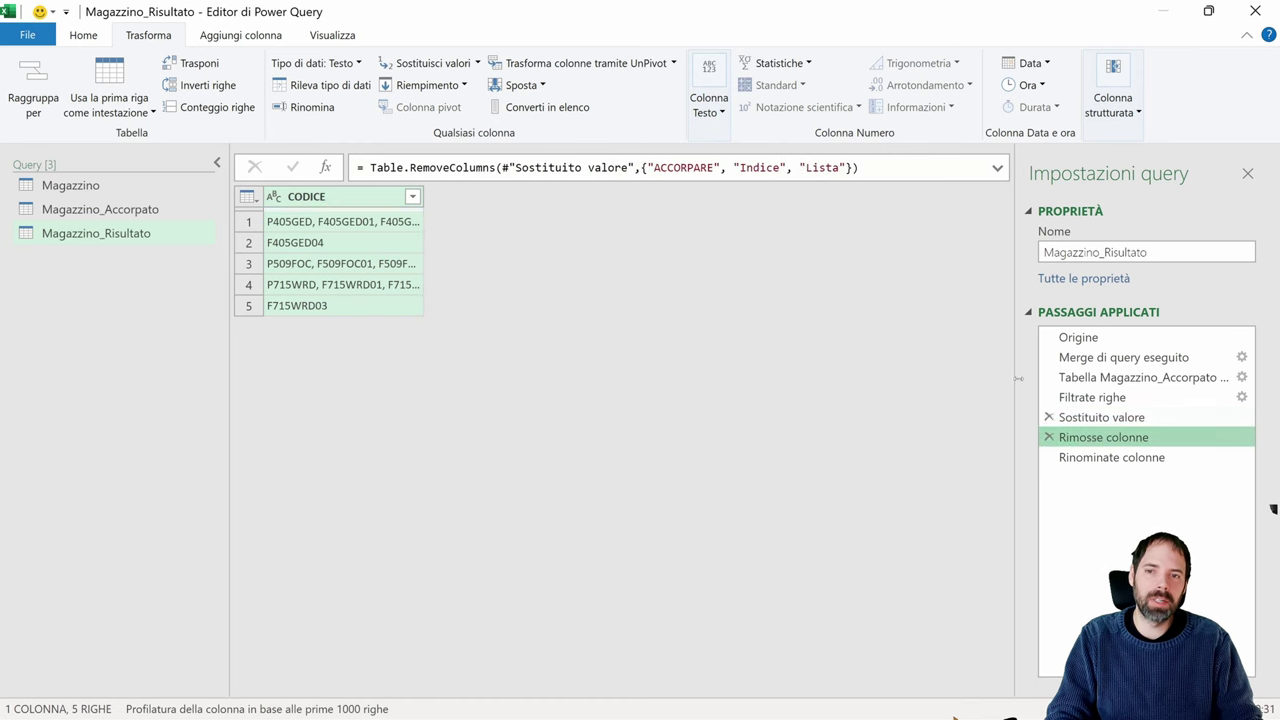
{"action": "left_click", "coordinate": [1100, 417]}
{"action": "left_click", "coordinate": [459, 201]}
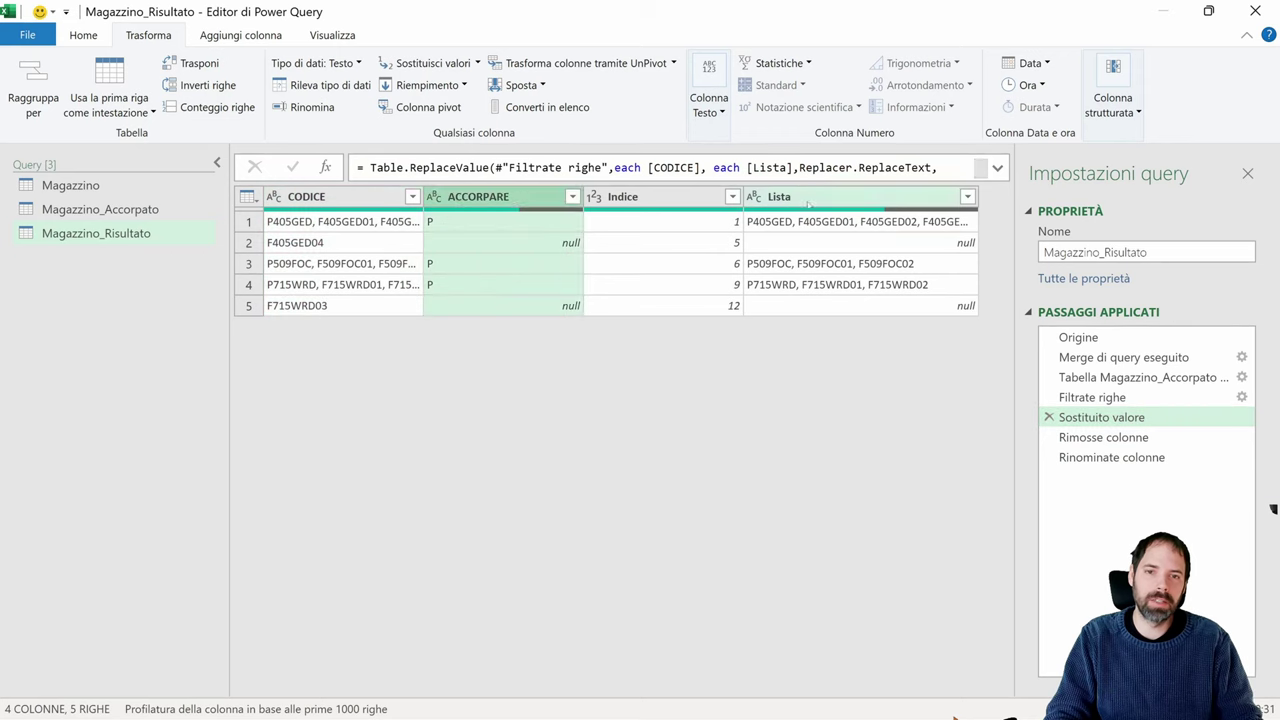
{"action": "left_click", "coordinate": [850, 196], "text": "shift"}
{"action": "left_click", "coordinate": [1104, 438]}
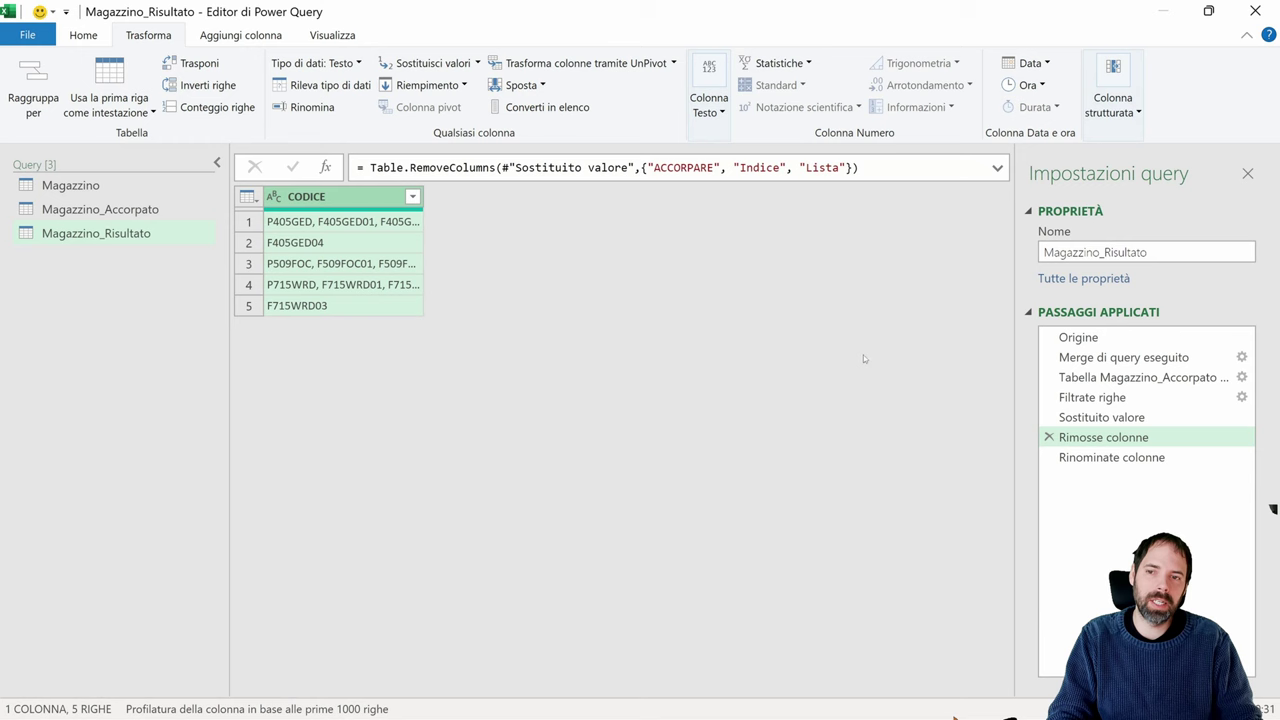
{"action": "left_click", "coordinate": [1135, 457]}
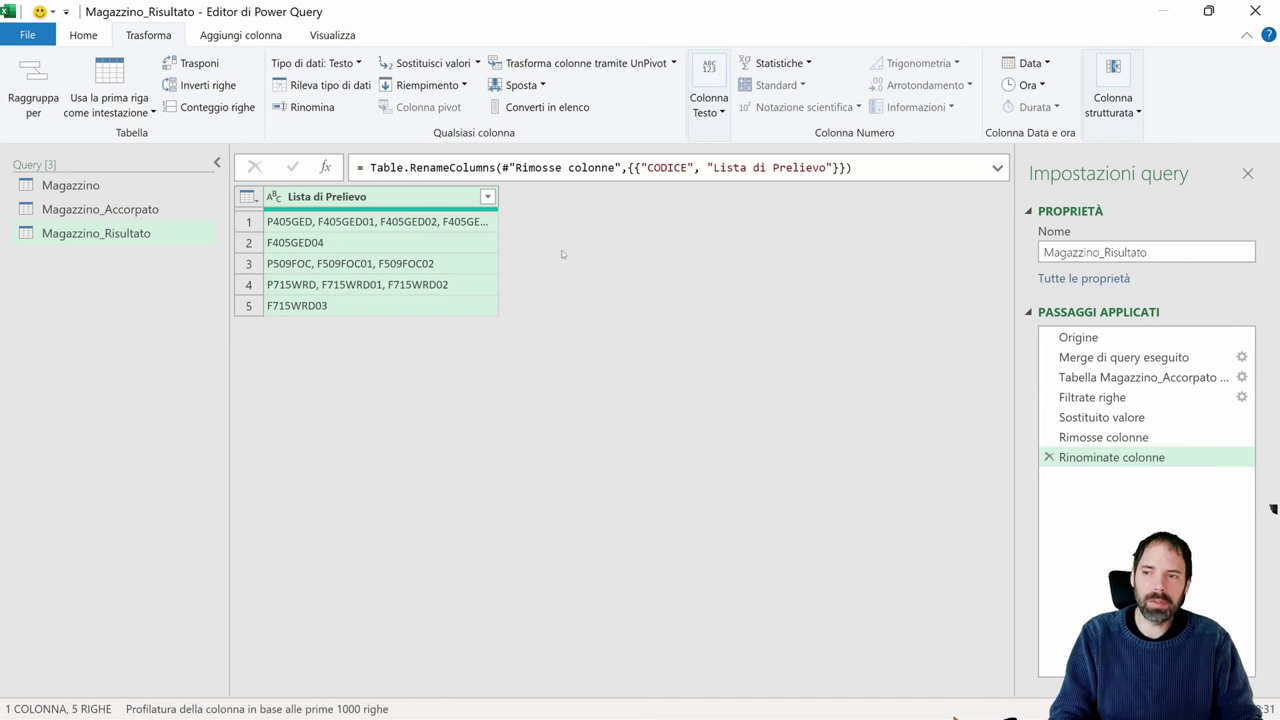
{"action": "left_click", "coordinate": [118, 208]}
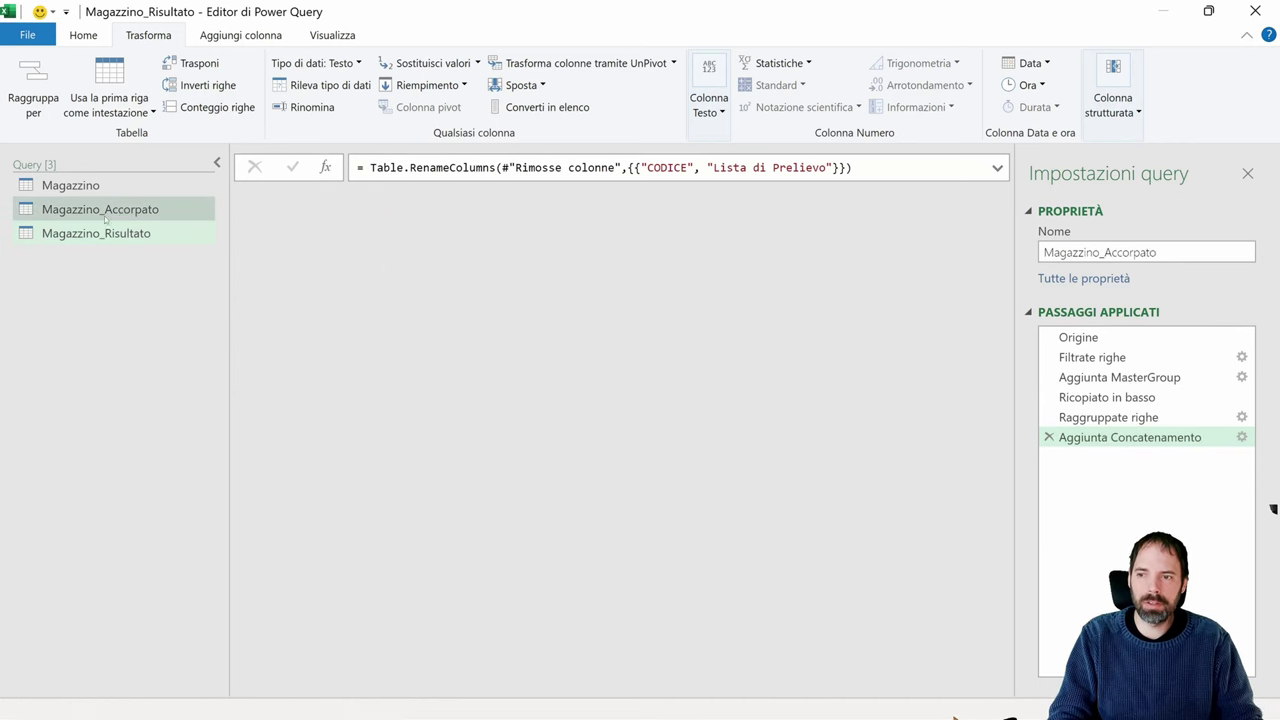
Step: Check the MasterGroup custom column settings in Aggiunta MasterGroup, leaving them unchanged
{"action": "left_click", "coordinate": [1104, 380]}
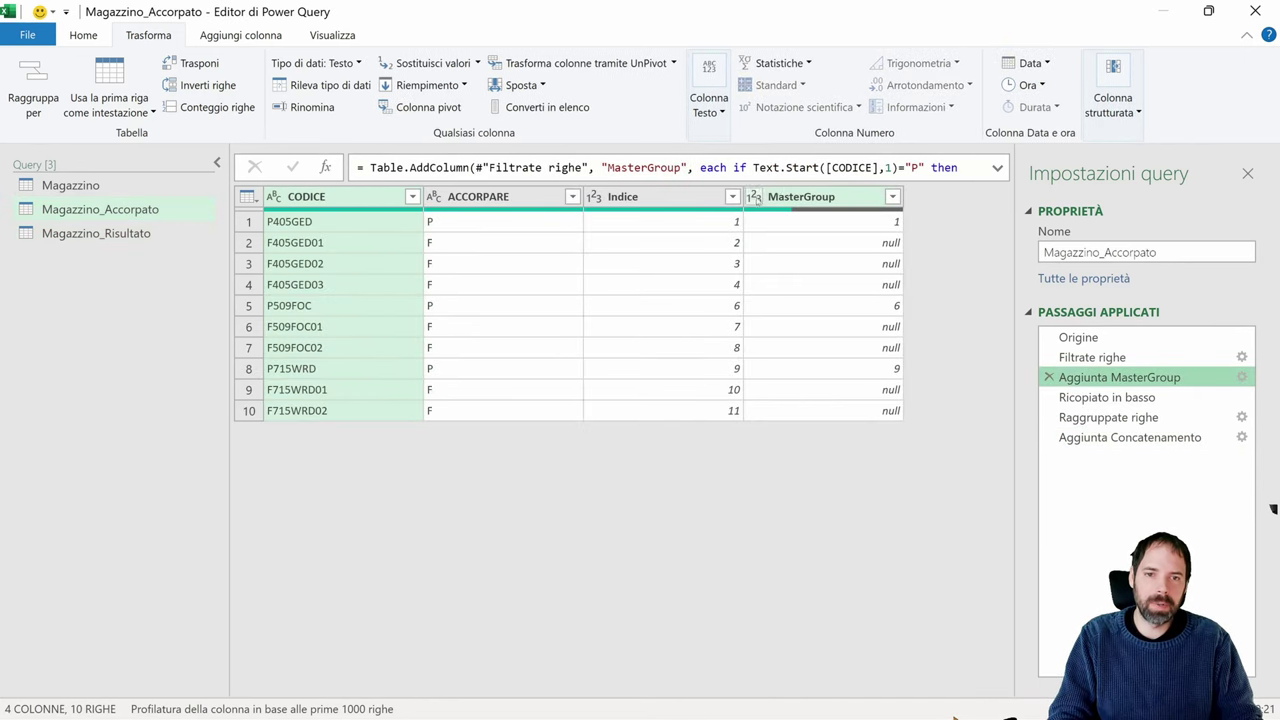
{"action": "left_click", "coordinate": [1241, 377]}
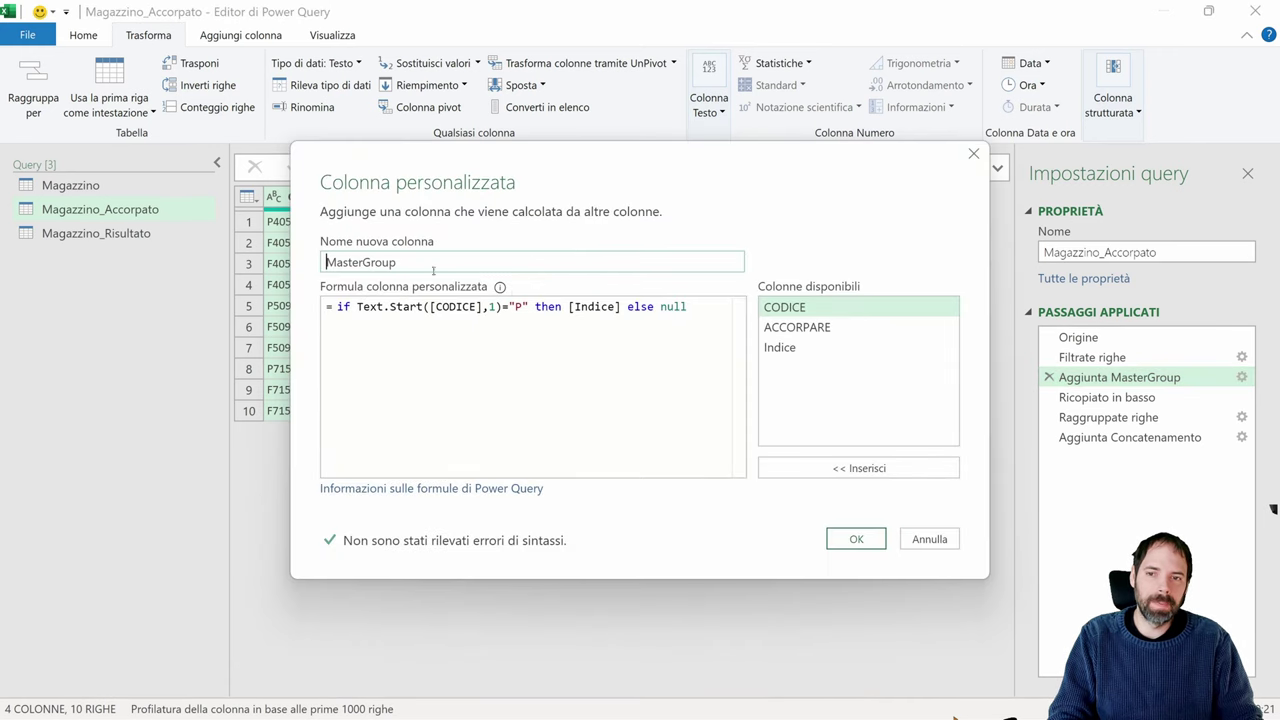
{"action": "left_click", "coordinate": [929, 539]}
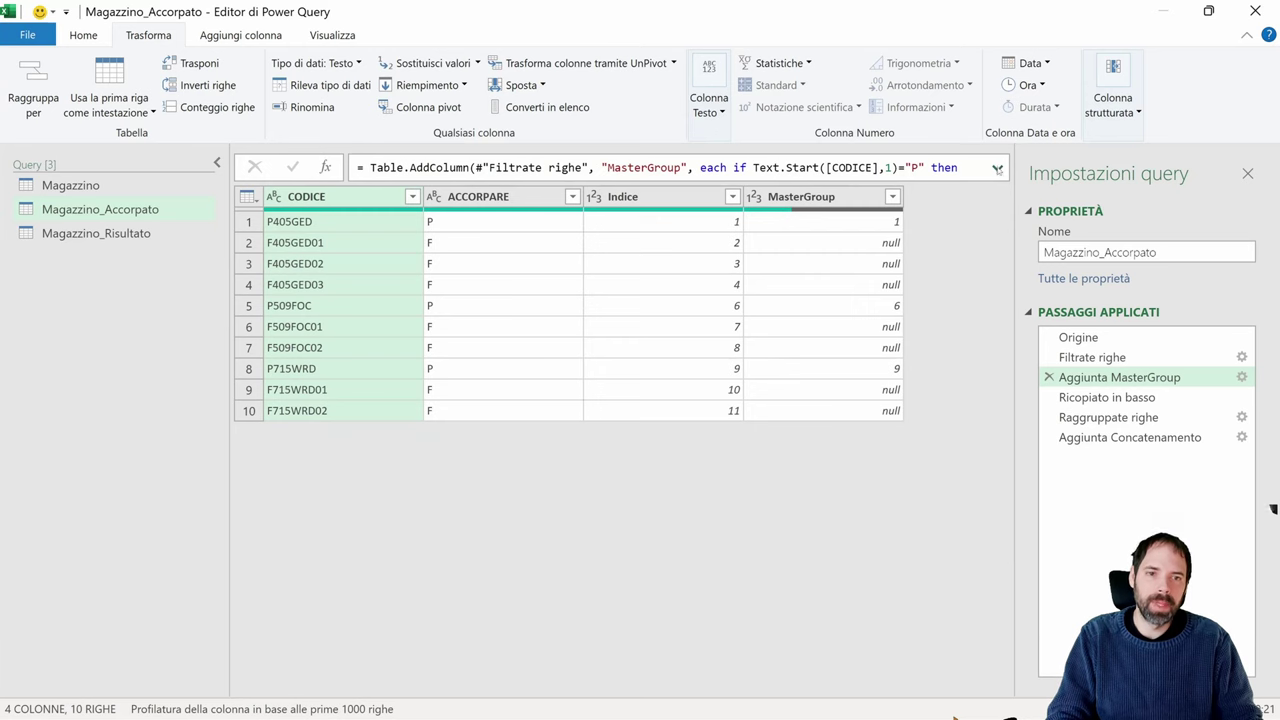
Step: Delete the Int64.Type argument from the MasterGroup formula, then retype ', Int64.Type' and commit
{"action": "left_click", "coordinate": [997, 169]}
{"action": "left_click_drag", "start_coordinate": [584, 186], "coordinate": [503, 187]}
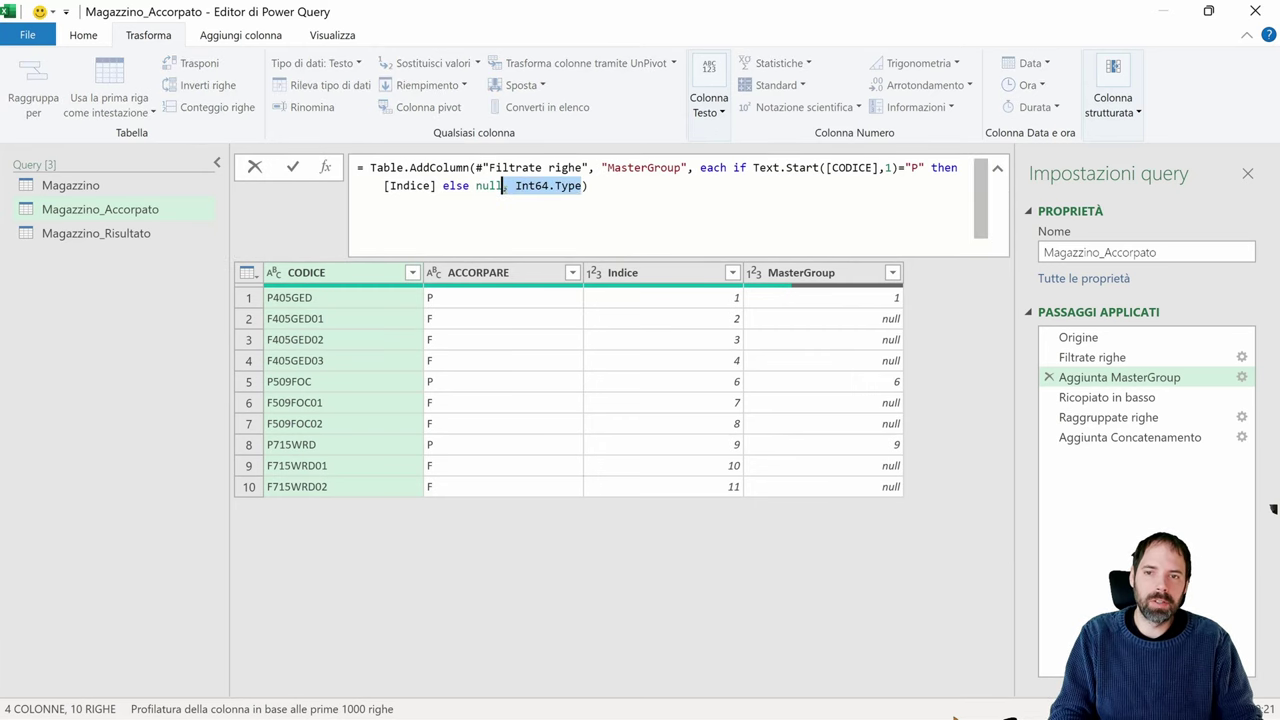
{"action": "key", "text": "BackSpace"}
{"action": "key", "text": "Escape"}
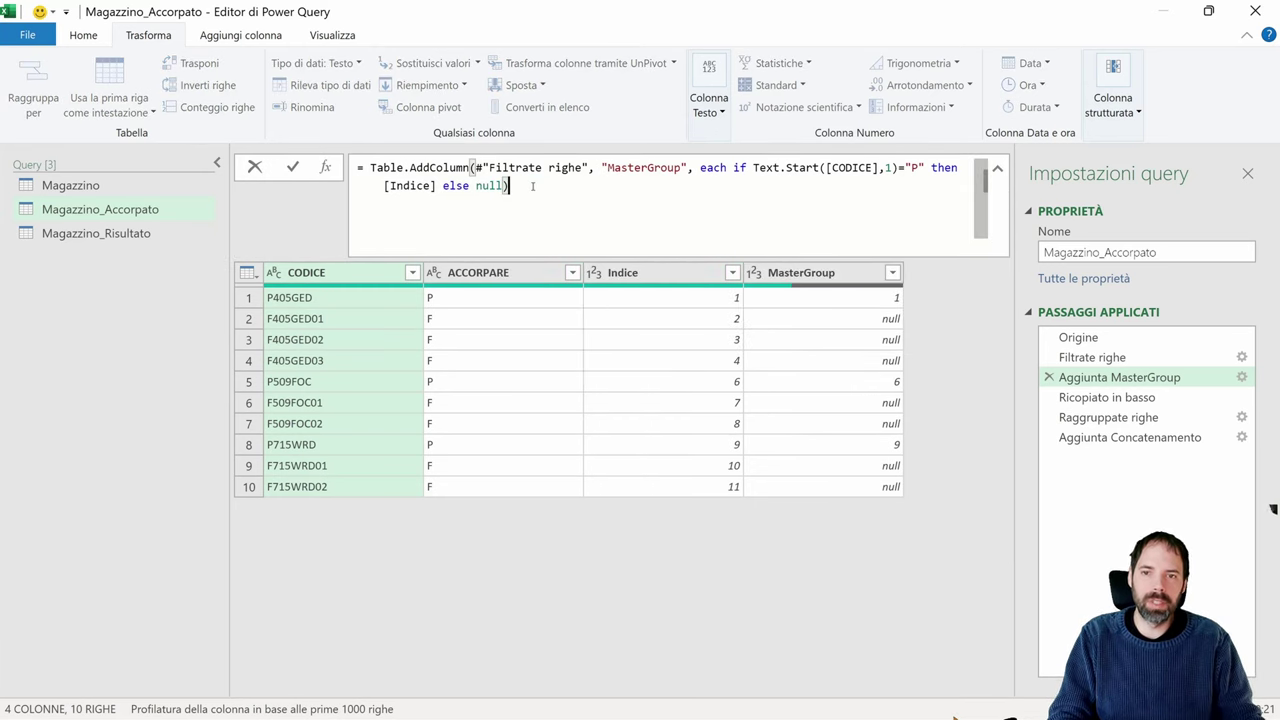
{"action": "key", "text": "Return"}
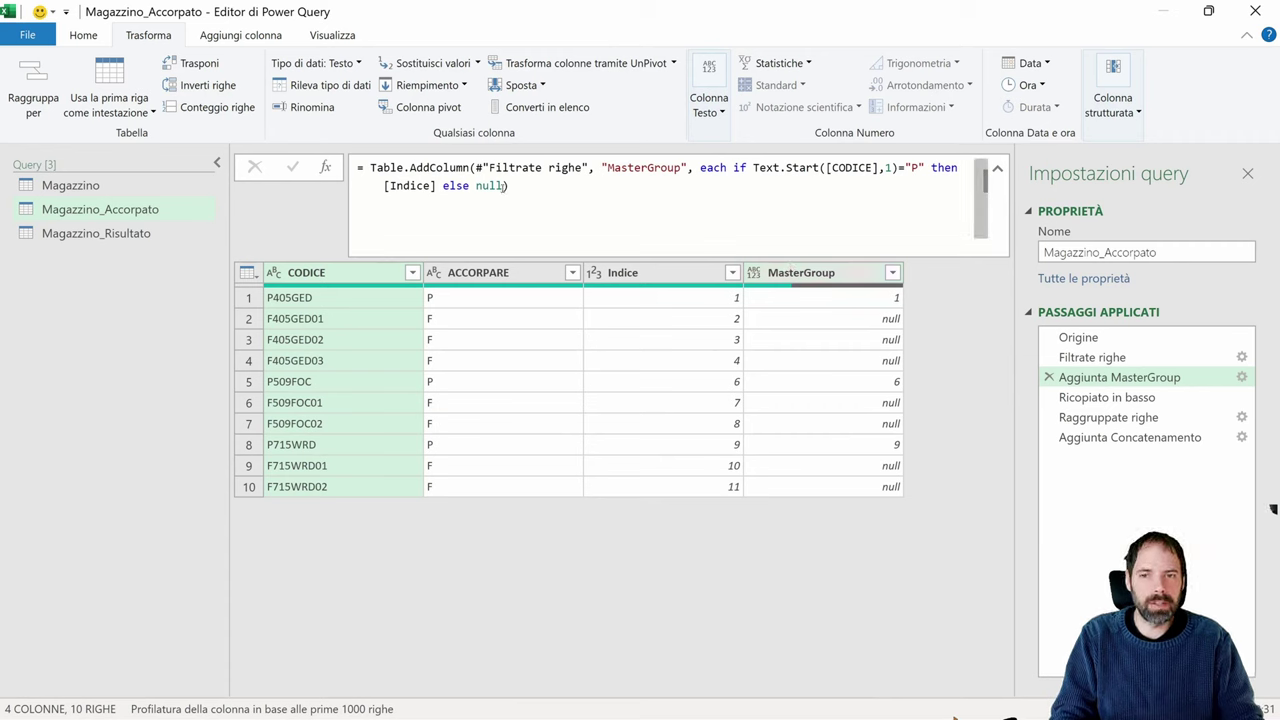
{"action": "left_click", "coordinate": [506, 185]}
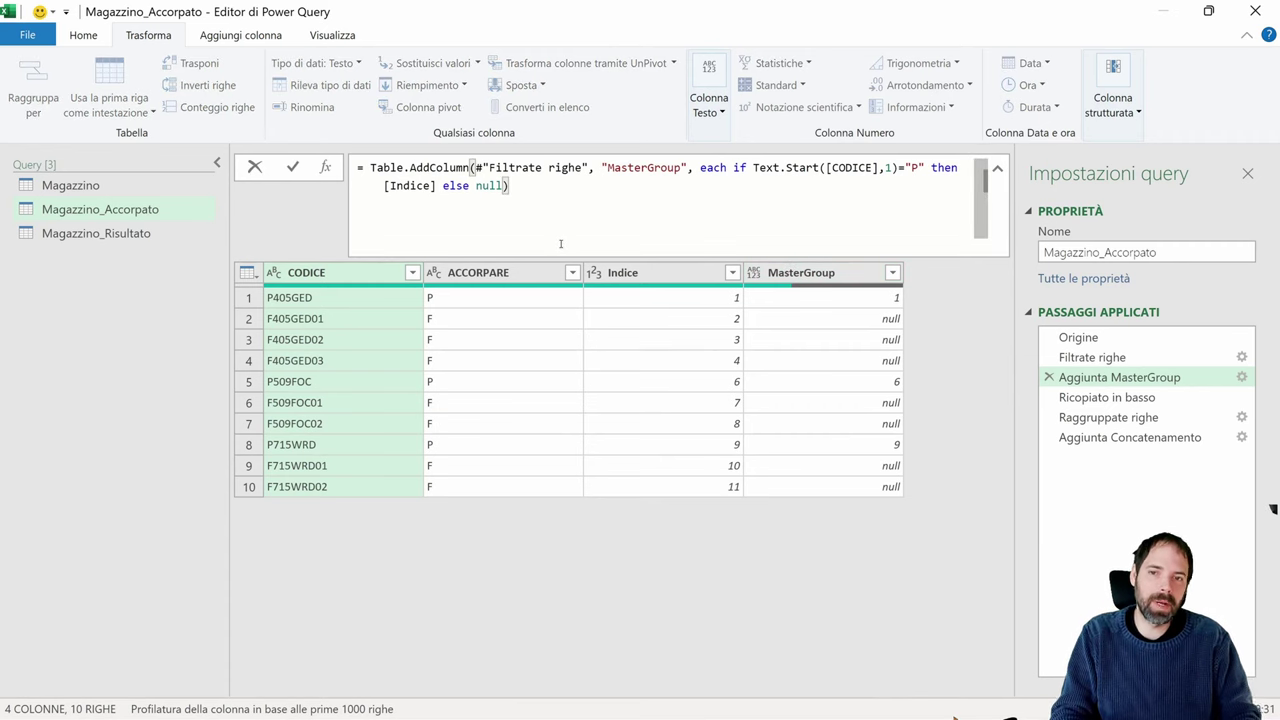
{"action": "type", "text": ", Int64.Type"}
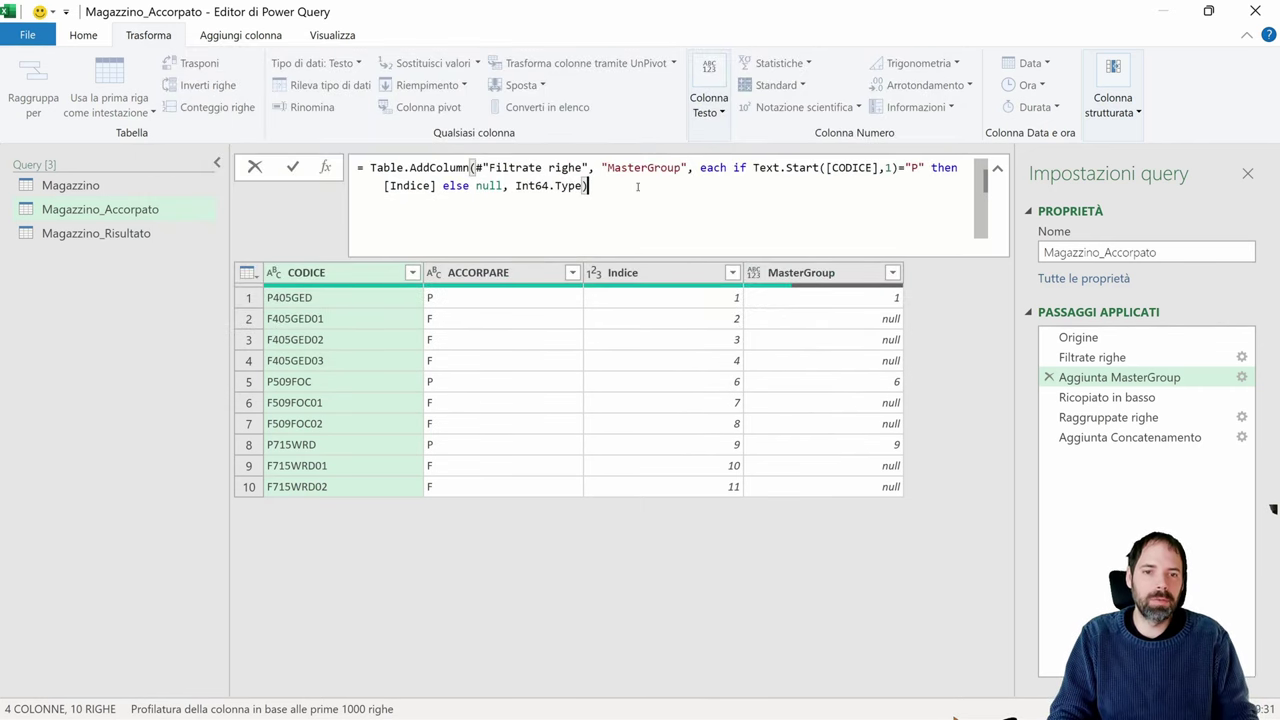
{"action": "left_click", "coordinate": [1090, 397]}
Step: In Aggiunta Concatenamento, delete the ', type text' argument from the Lista formula
{"action": "left_click", "coordinate": [1100, 417]}
{"action": "left_click", "coordinate": [1108, 434]}
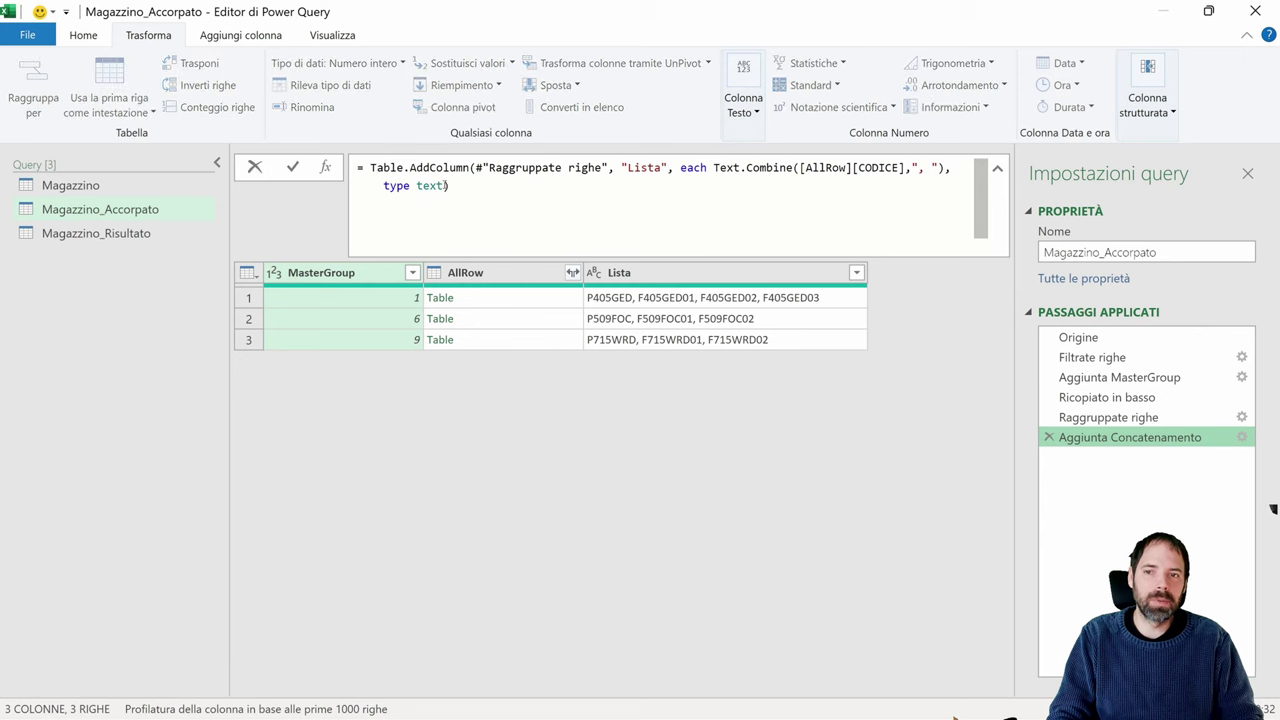
{"action": "left_click_drag", "start_coordinate": [445, 186], "coordinate": [952, 168]}
{"action": "key", "text": "BackSpace"}
{"action": "key", "text": "Return"}
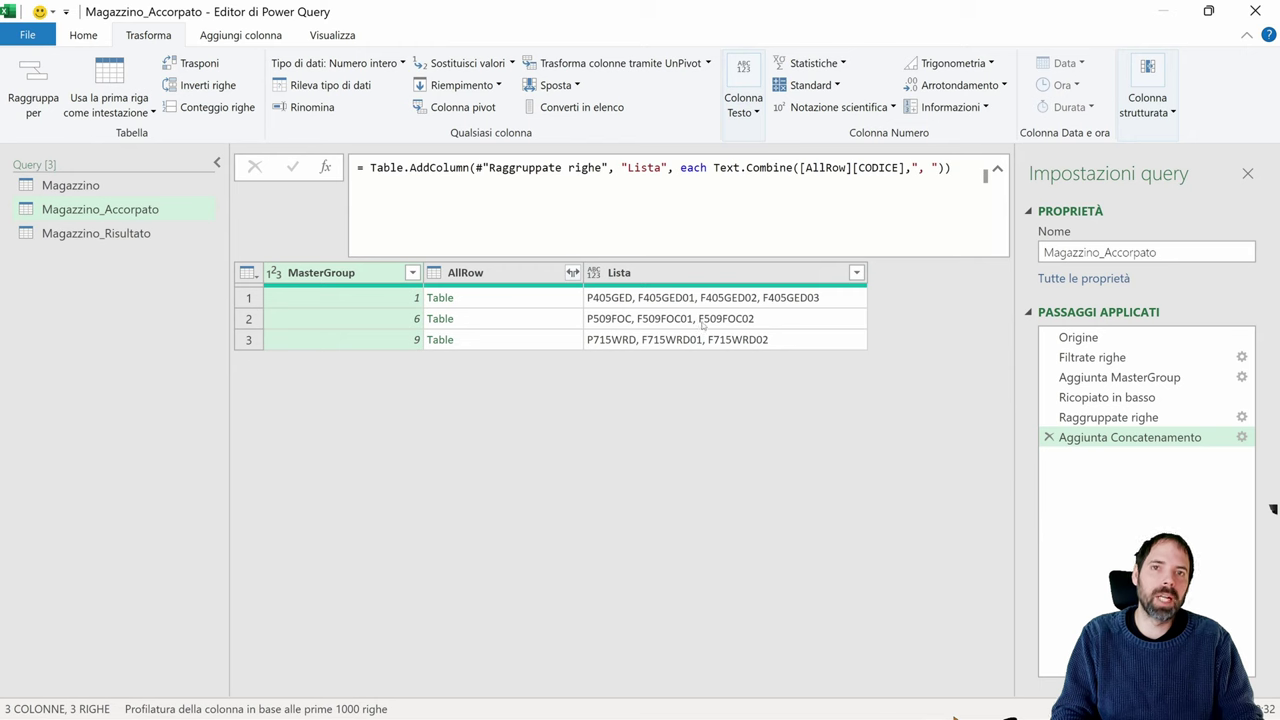
Step: Paste ', type text' back into the Lista formula, apply it, and show Magazzino_Risultato
{"action": "left_click", "coordinate": [945, 168]}
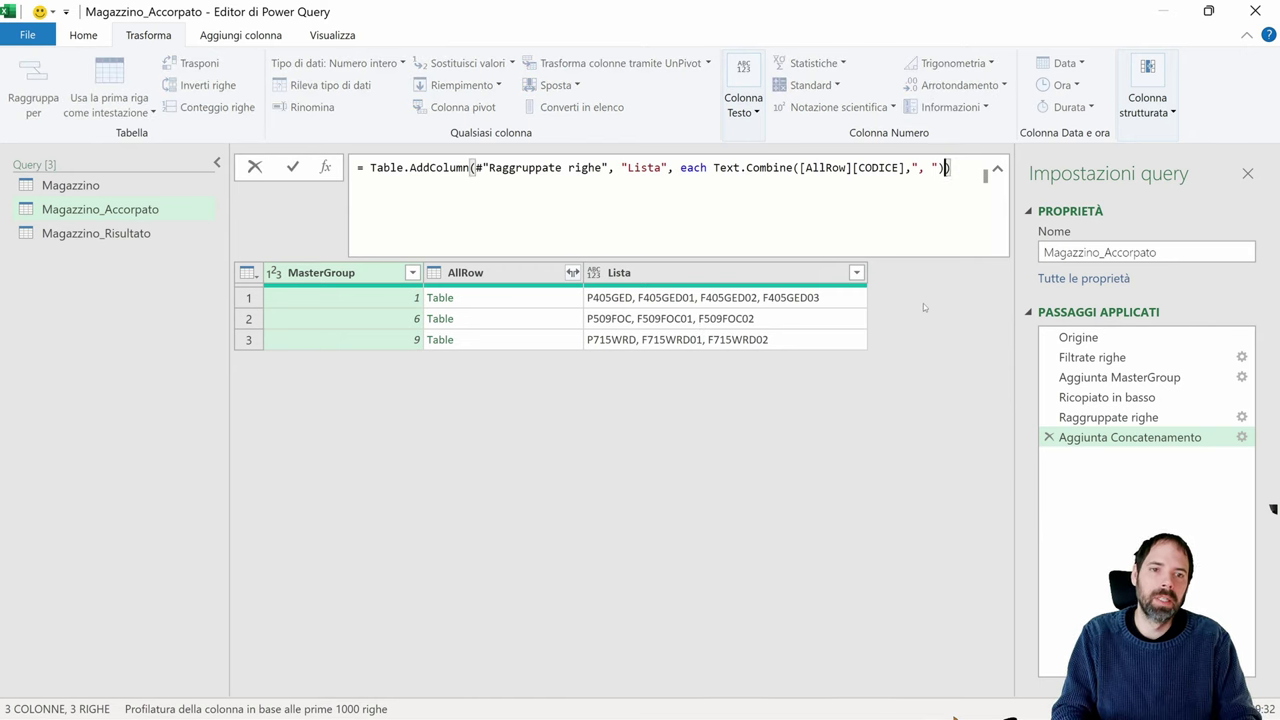
{"action": "type", "text": ", type text"}
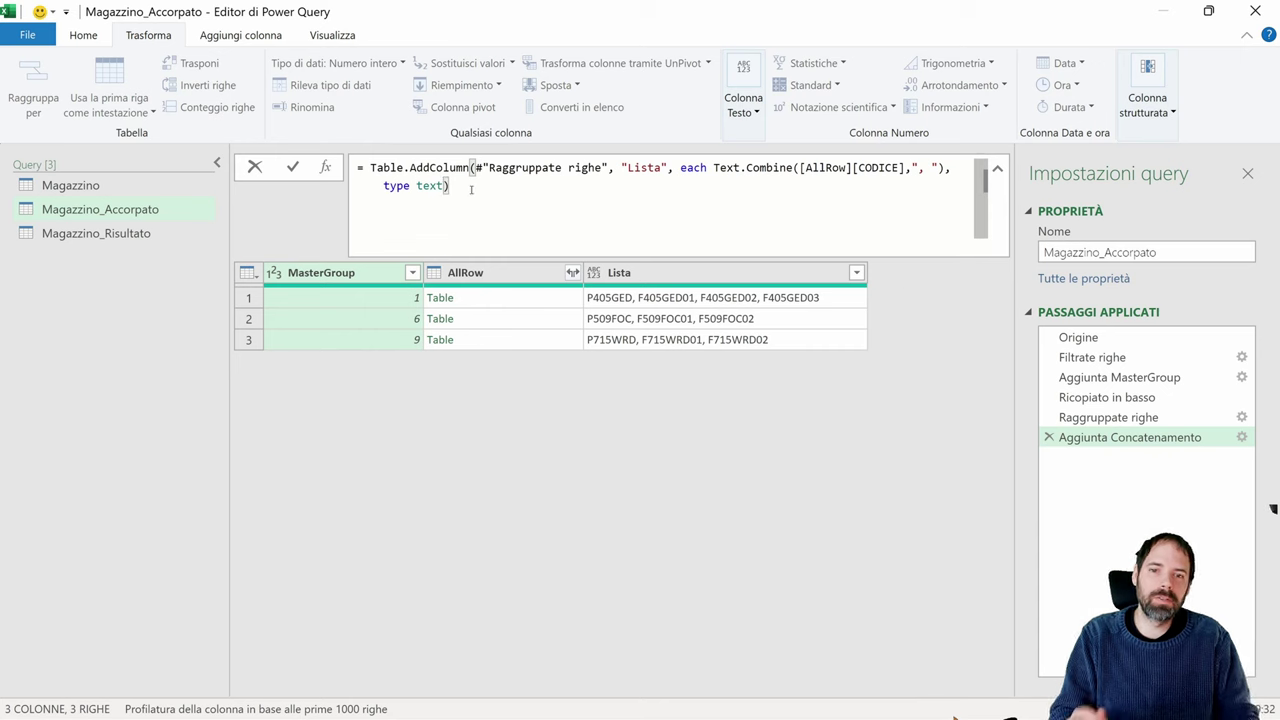
{"action": "key", "text": "Return"}
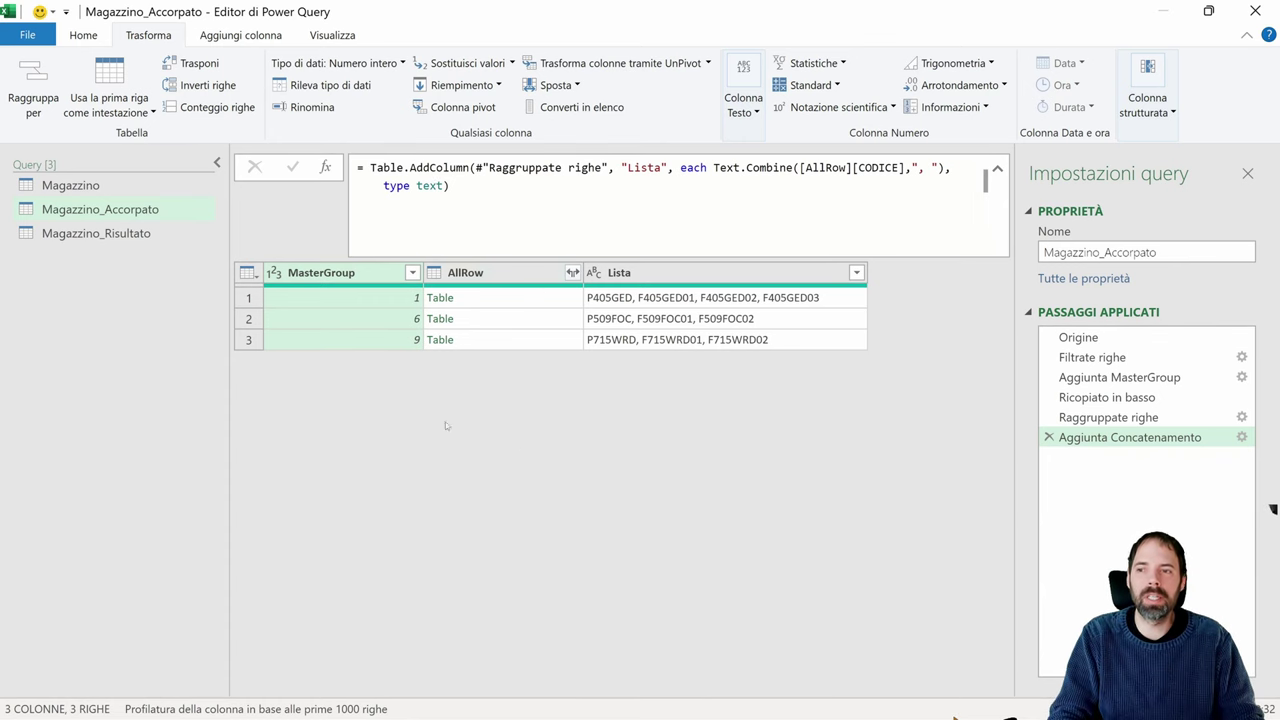
{"action": "left_click", "coordinate": [100, 233]}
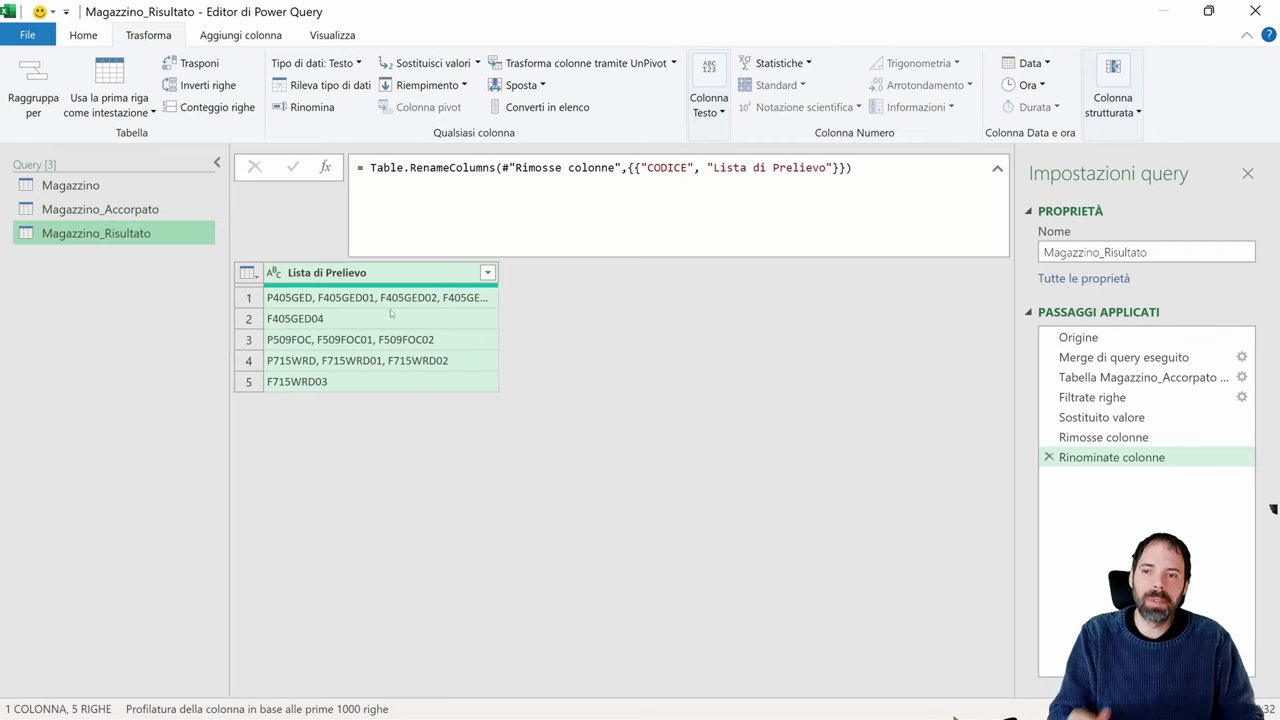
Step: Close & Load the query, then select the Lista di Prelievo table D1:D6 and cell A1
{"action": "left_click", "coordinate": [83, 35]}
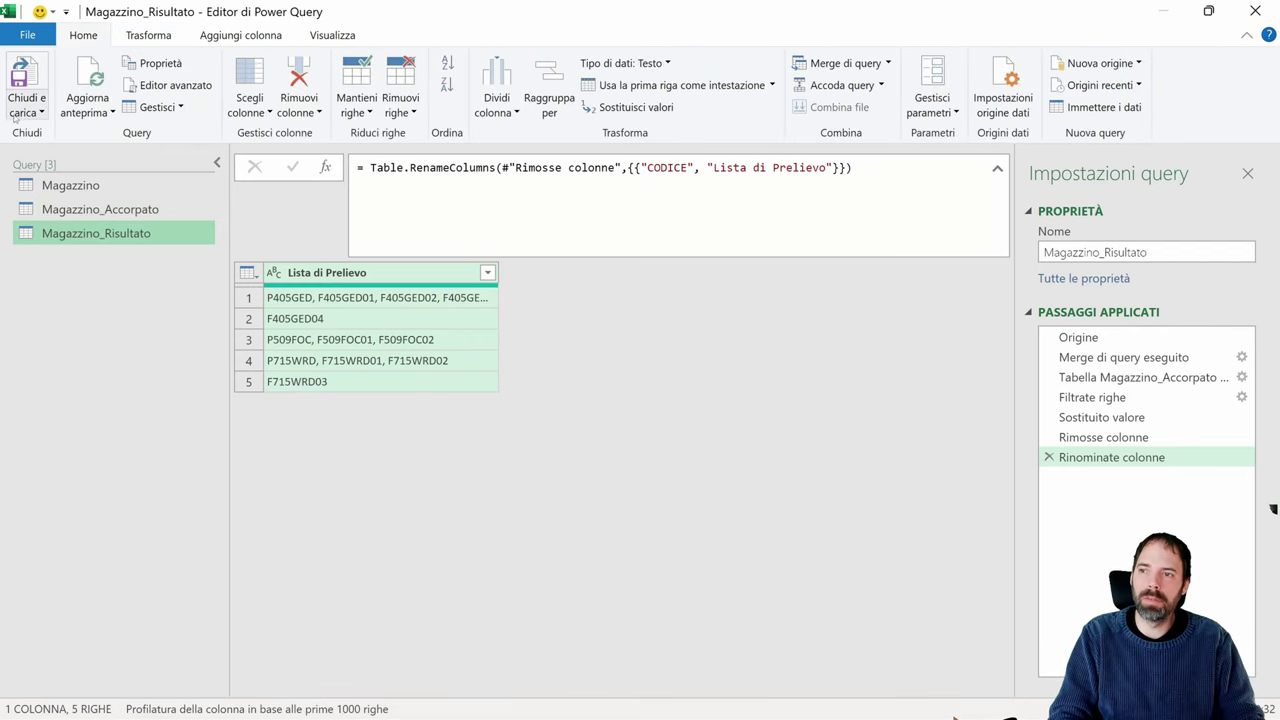
{"action": "left_click", "coordinate": [22, 112]}
{"action": "left_click", "coordinate": [60, 138]}
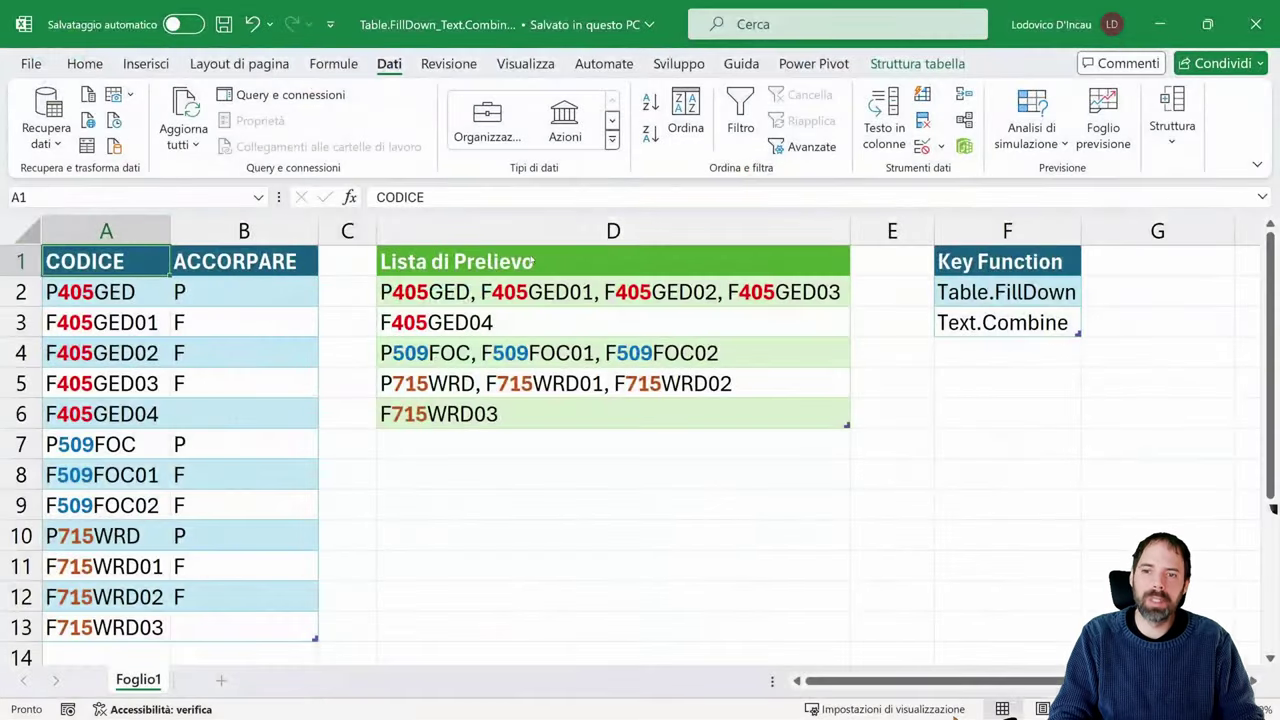
{"action": "left_click_drag", "start_coordinate": [534, 261], "coordinate": [555, 413]}
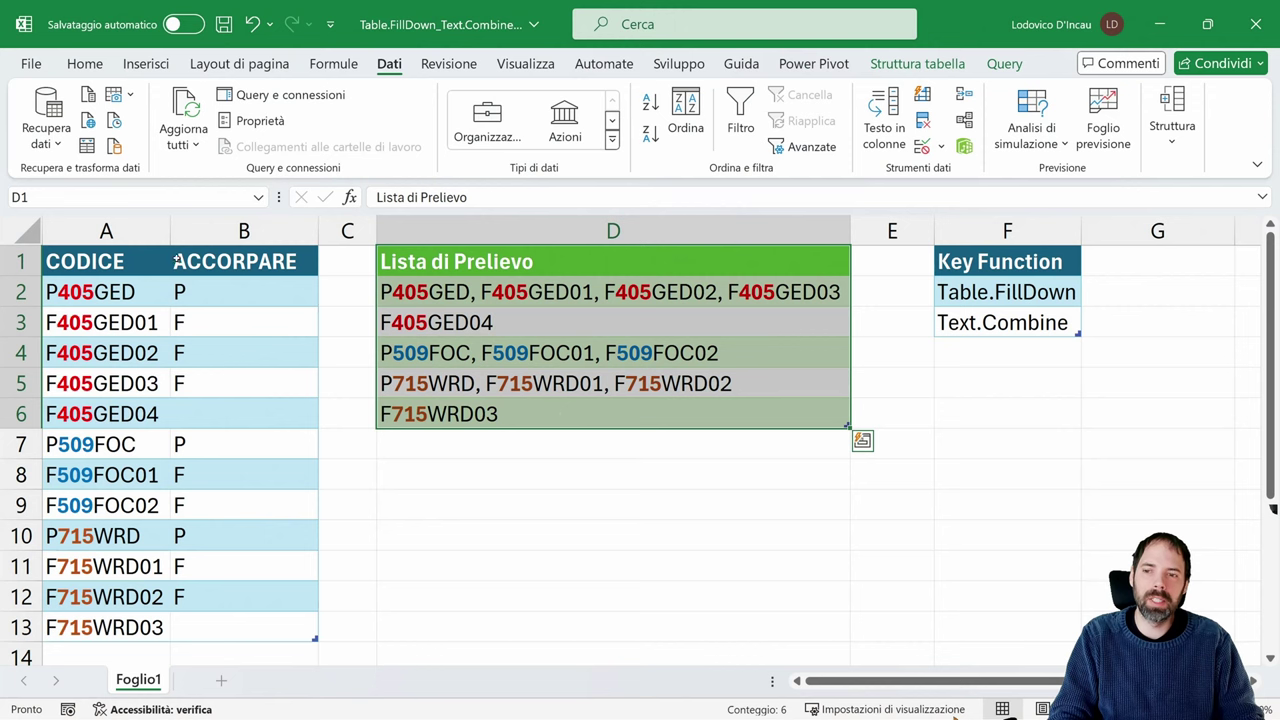
{"action": "left_click", "coordinate": [81, 261]}
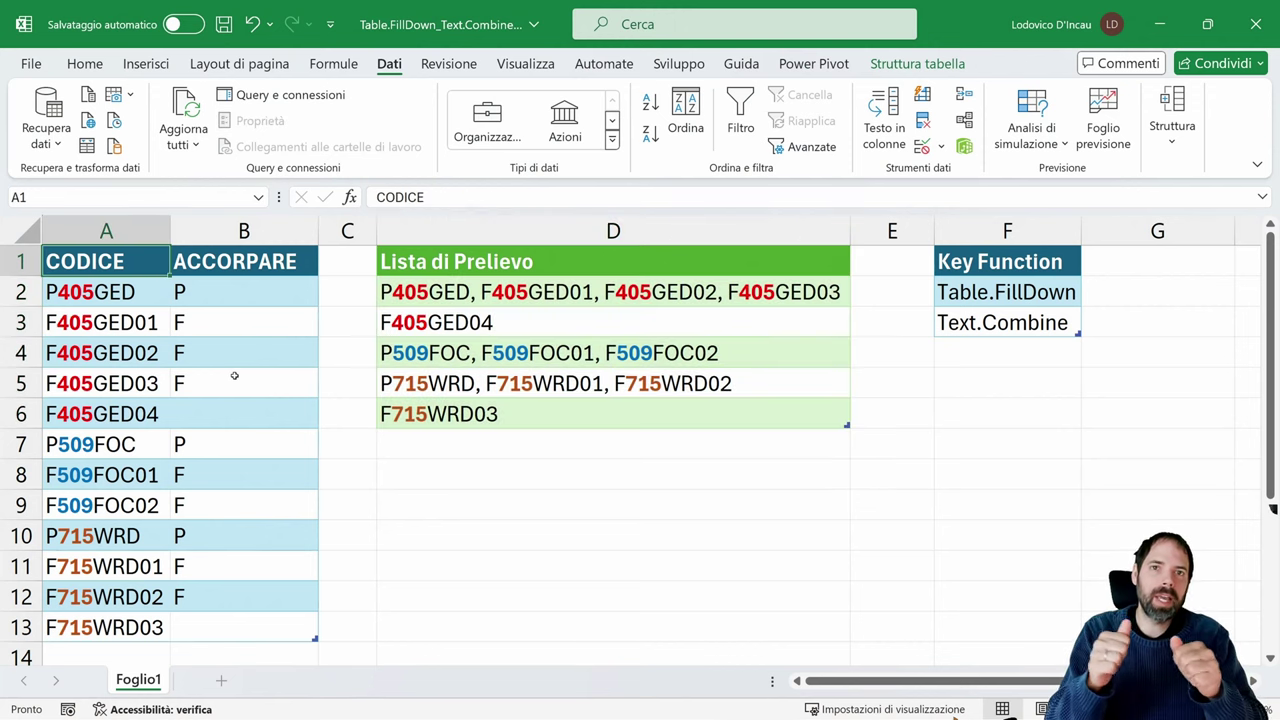